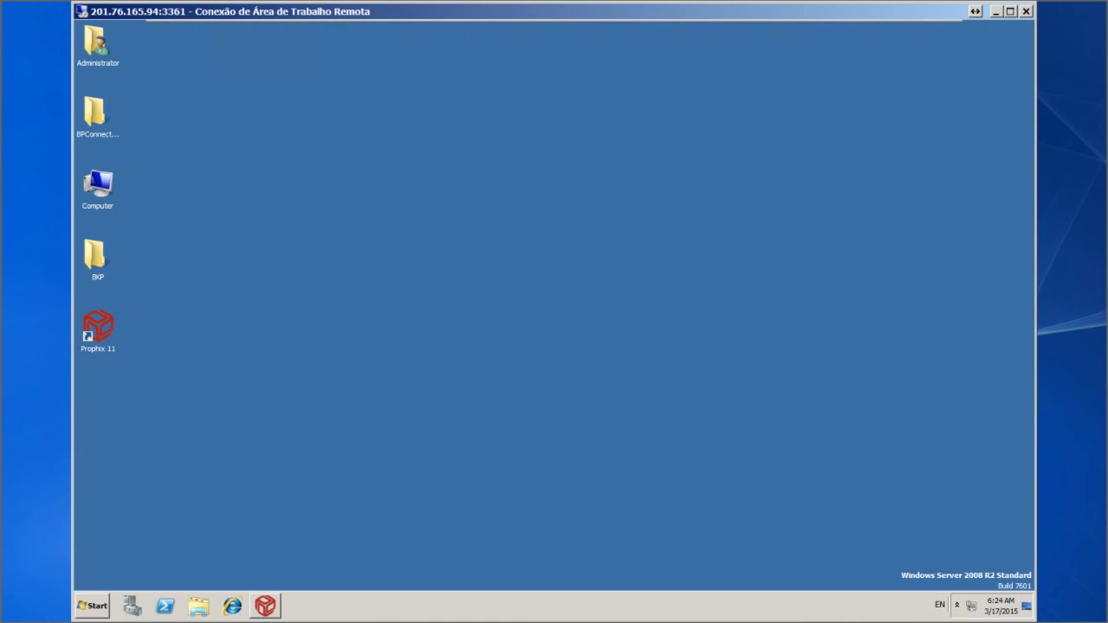
# Launch IIS Manager from the Start menu, then close it
pyautogui.click(92, 606)
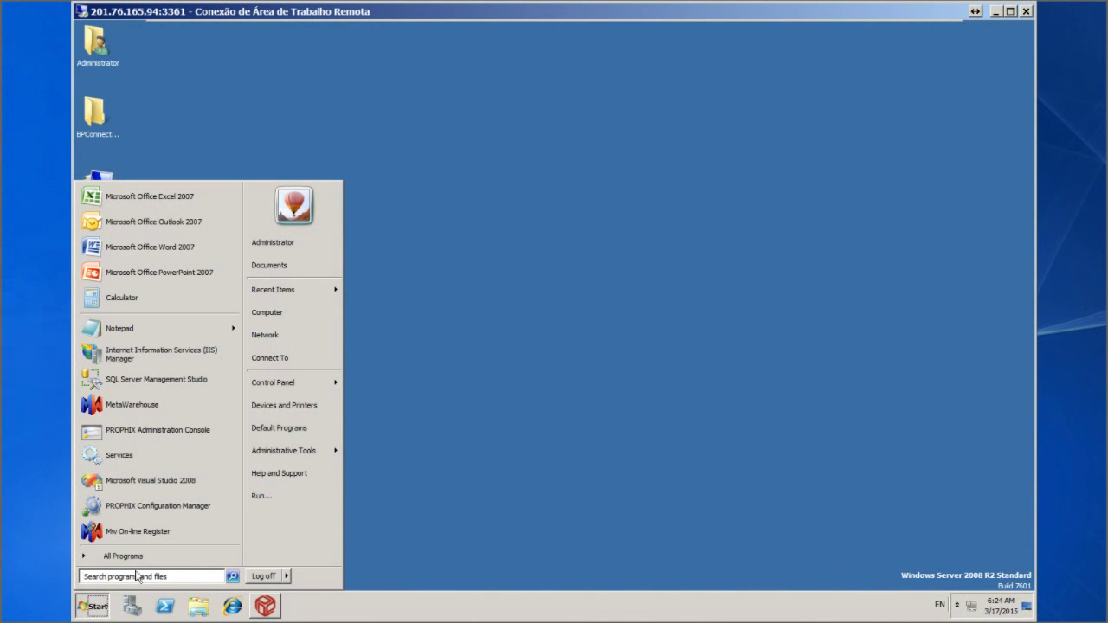
pyautogui.moveTo(320, 451)
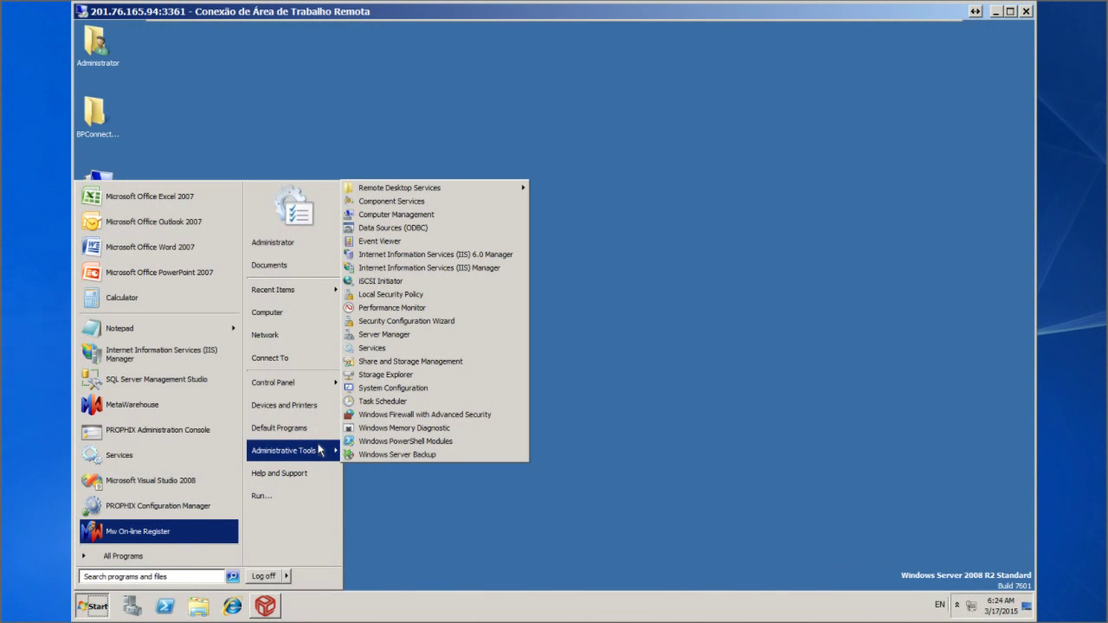
pyautogui.click(458, 267)
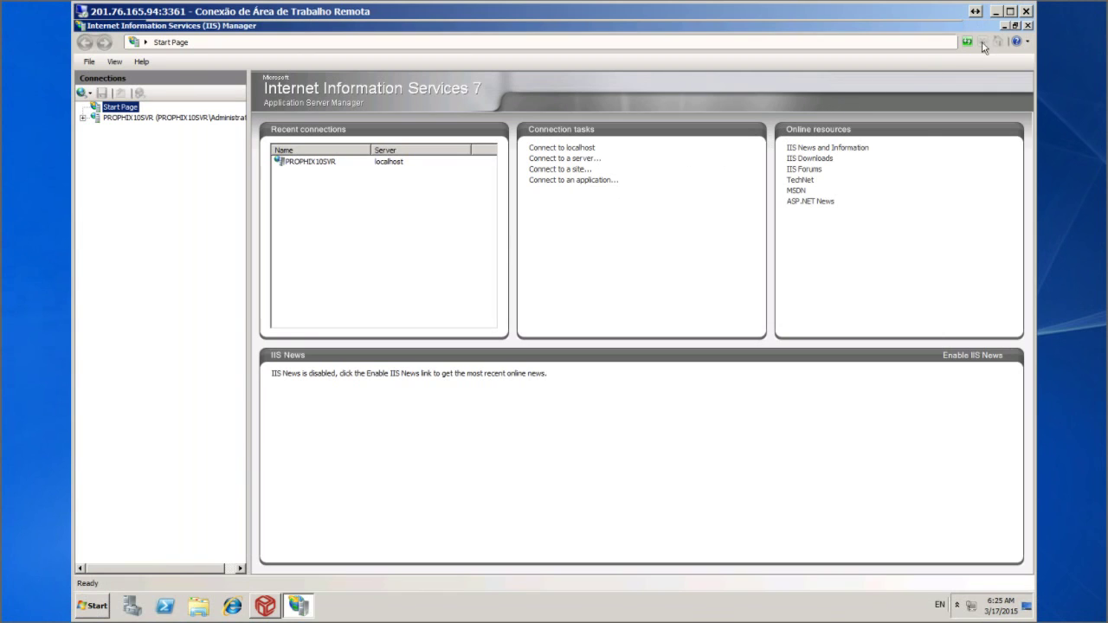
pyautogui.click(1026, 25)
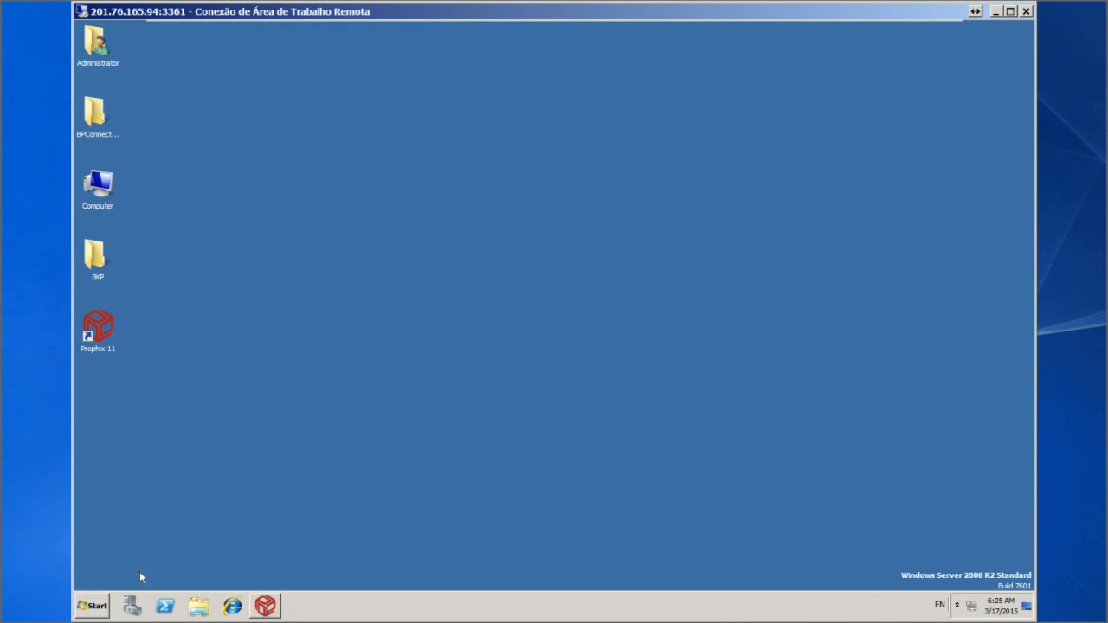
# Check the installed .NET Framework 4 Extended version in the installed programs list
pyautogui.click(98, 606)
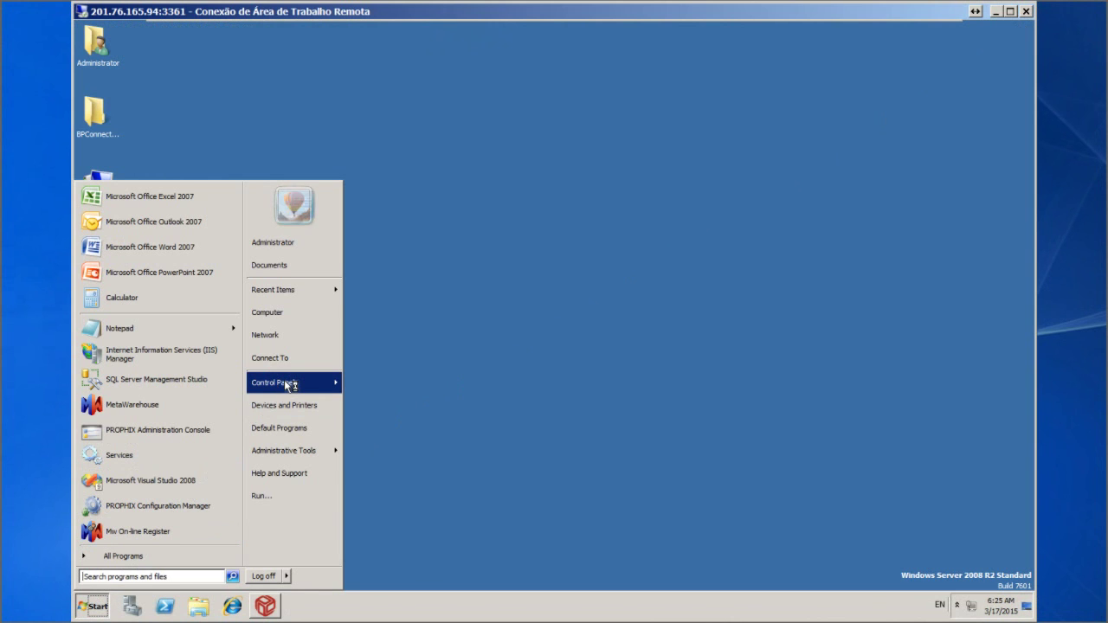
pyautogui.moveTo(288, 385)
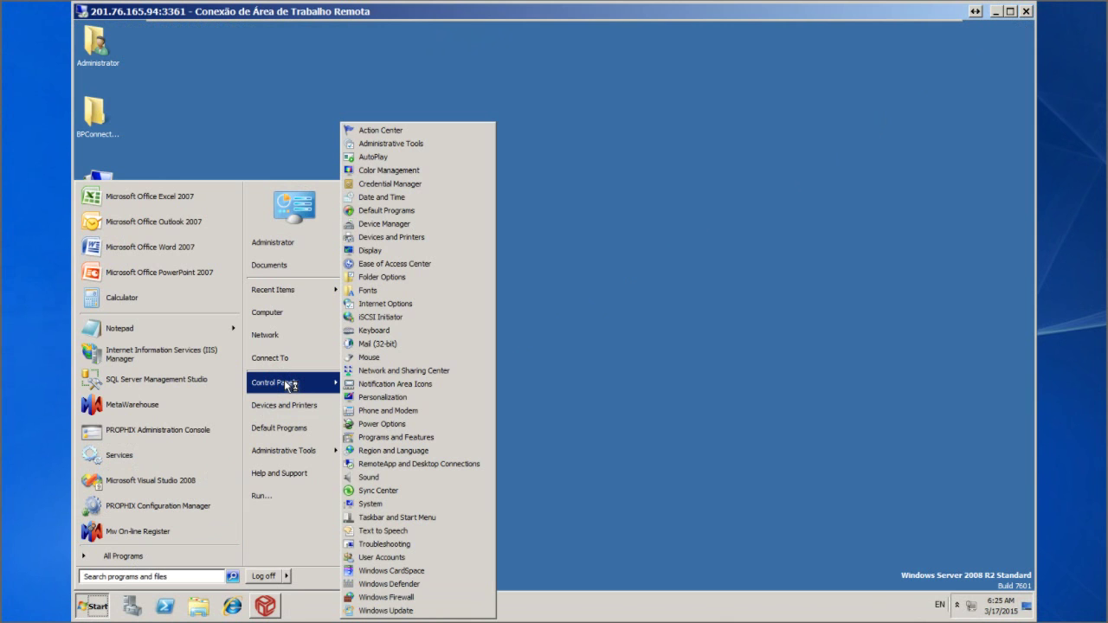
pyautogui.click(401, 438)
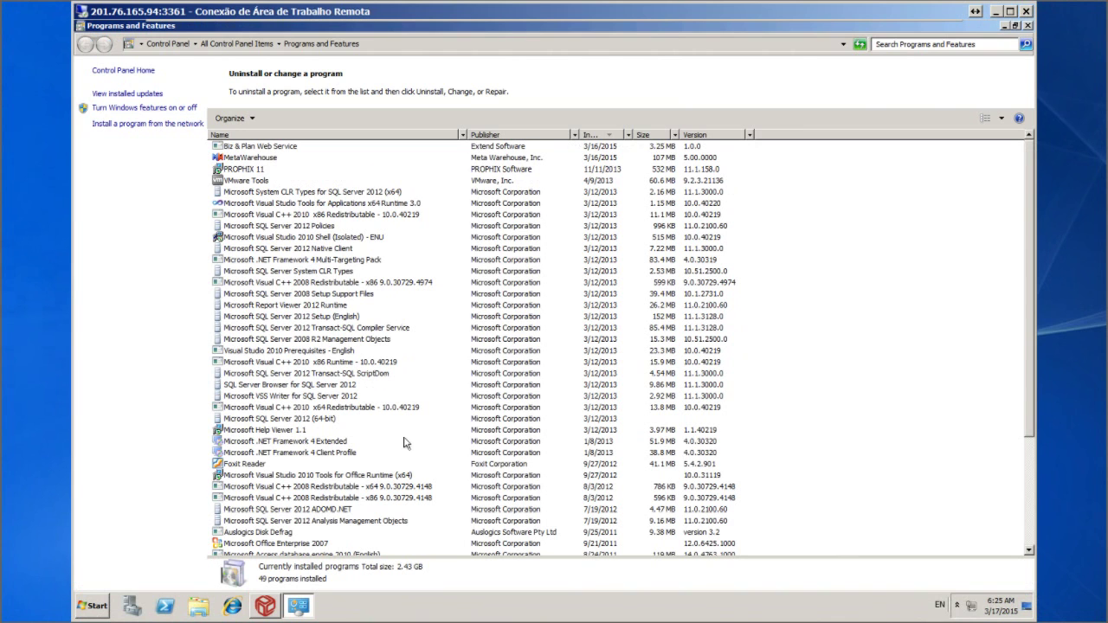
pyautogui.click(319, 445)
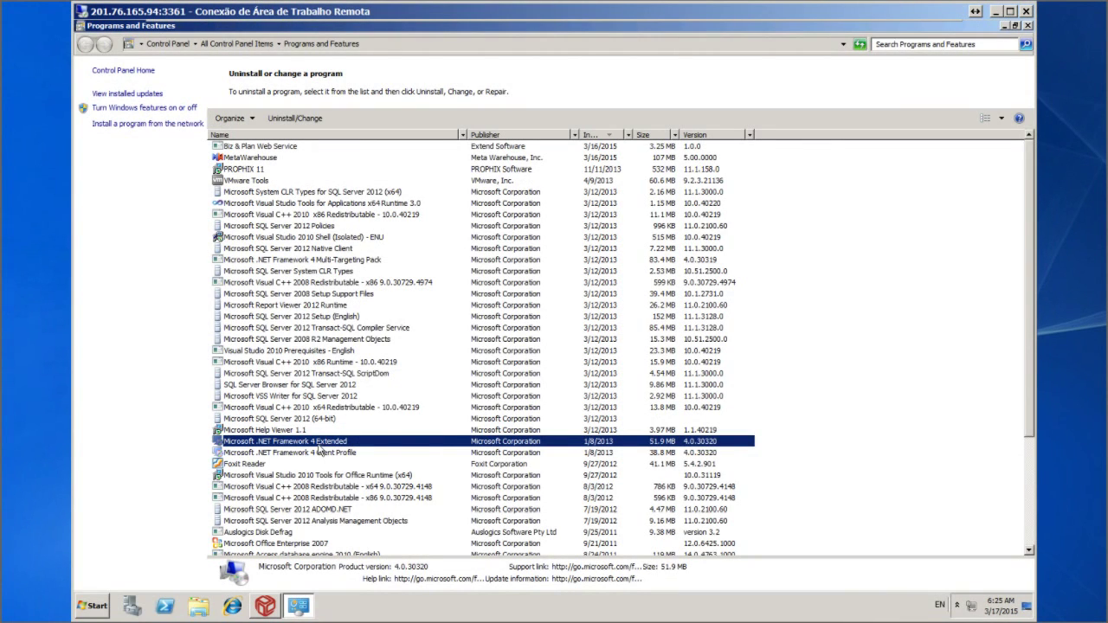
pyautogui.click(1027, 26)
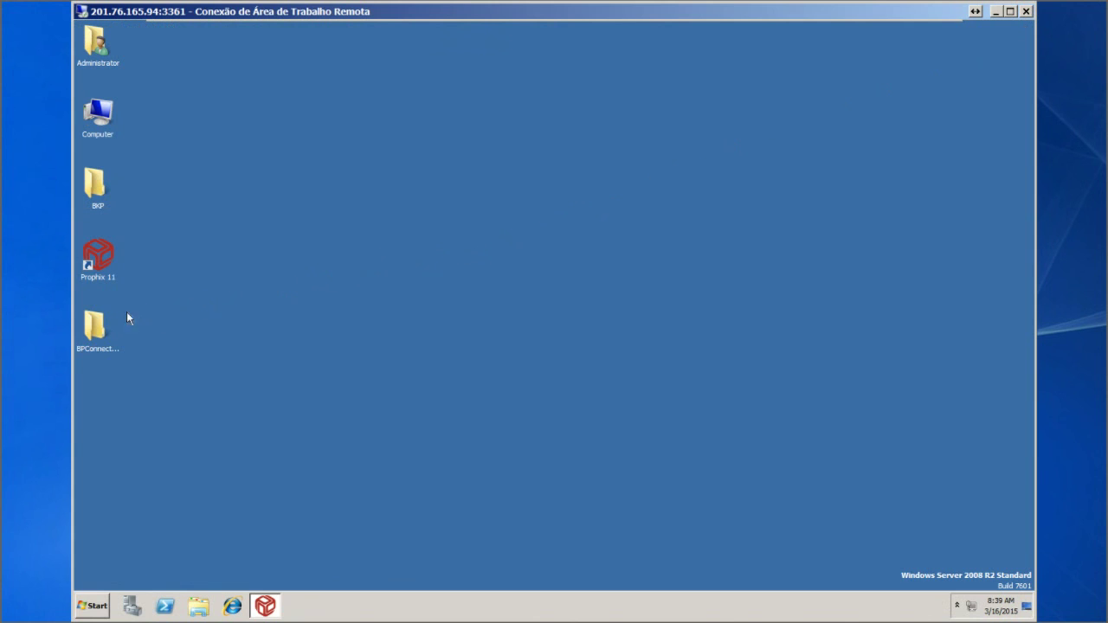
# Run MetaWarehouseSetup.exe from BPConnector's 1 - MW folder with English as the setup language
pyautogui.doubleClick(91, 326)
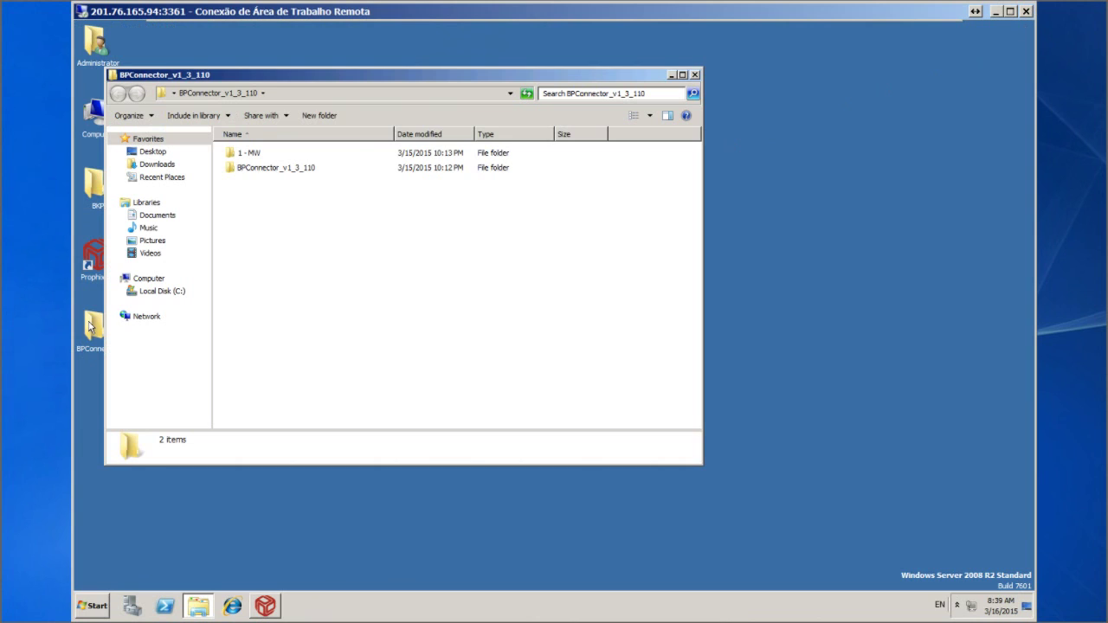
pyautogui.click(255, 154)
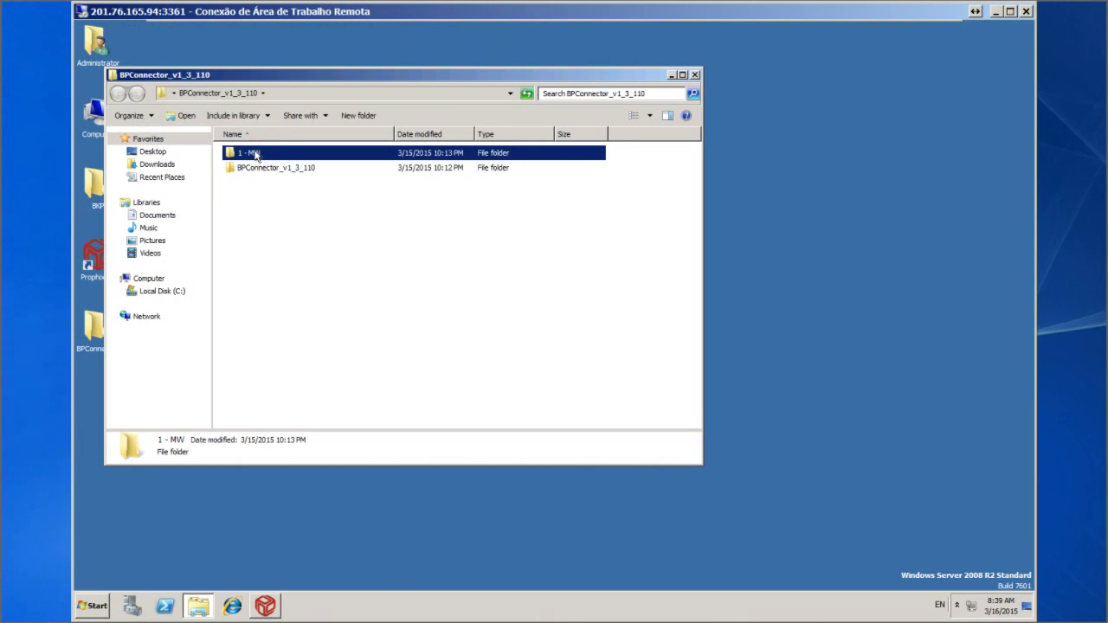
pyautogui.doubleClick(255, 156)
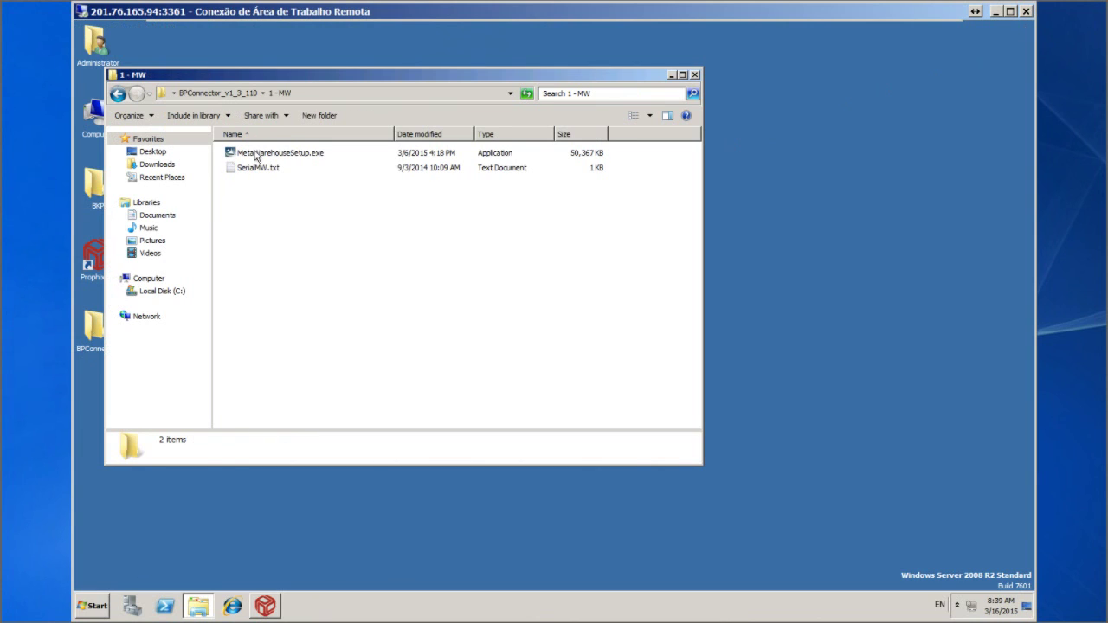
pyautogui.doubleClick(255, 156)
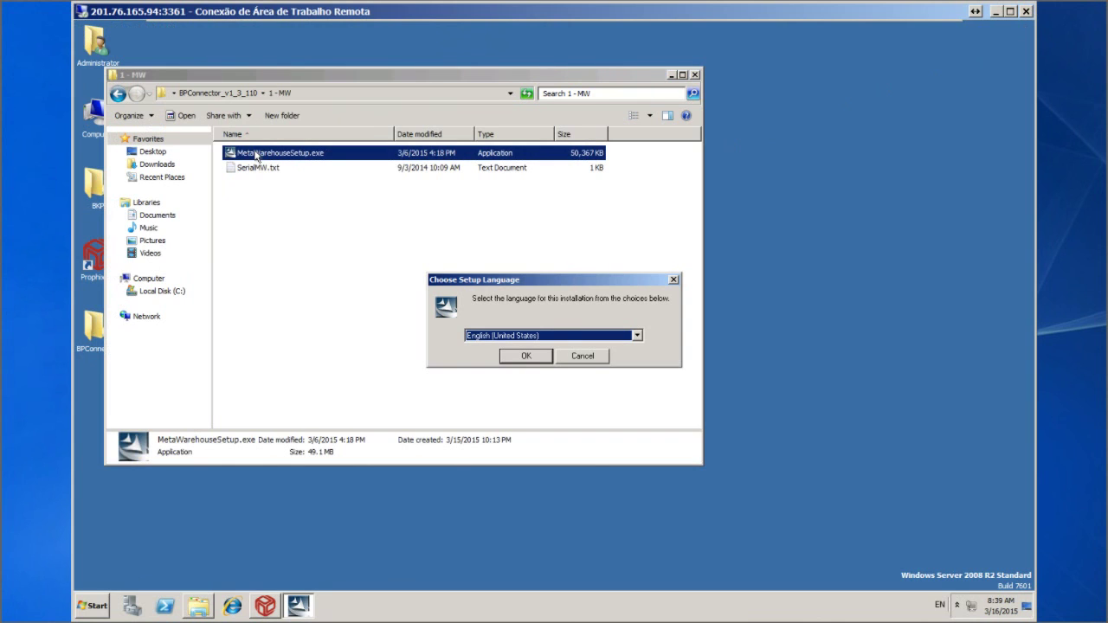
pyautogui.click(520, 355)
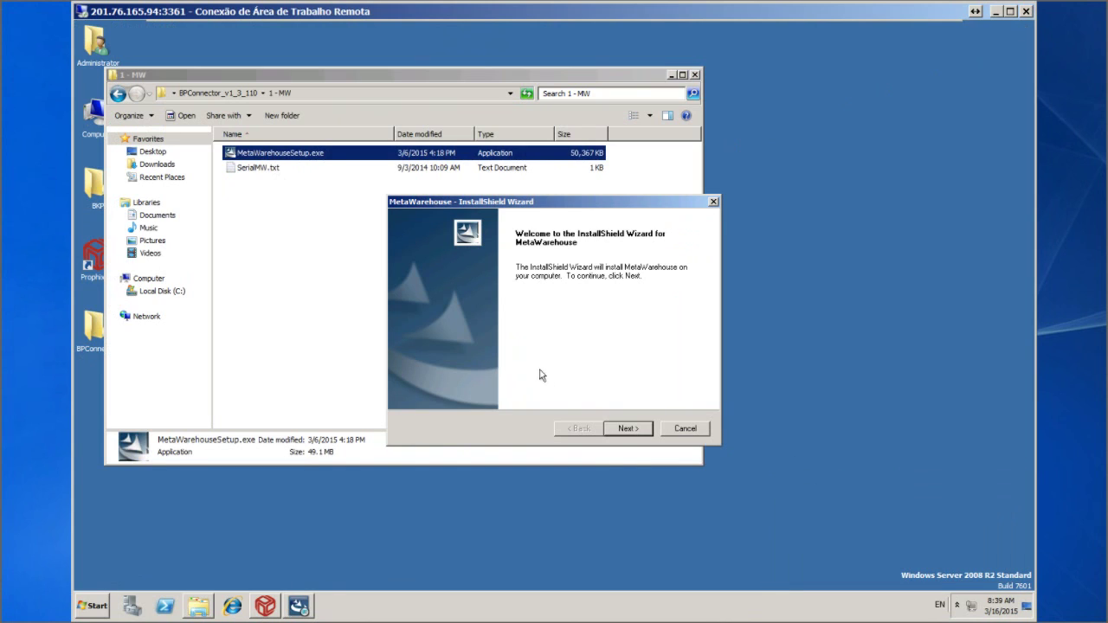
# Get past the welcome page and accept the MetaWarehouse licence agreement
pyautogui.click(623, 430)
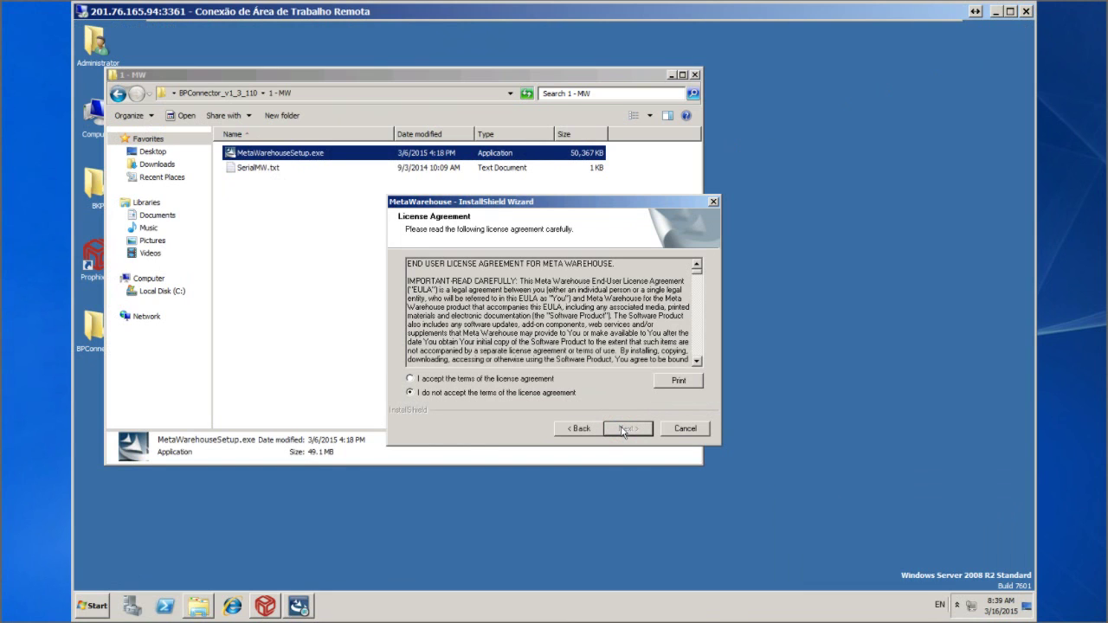
pyautogui.click(464, 381)
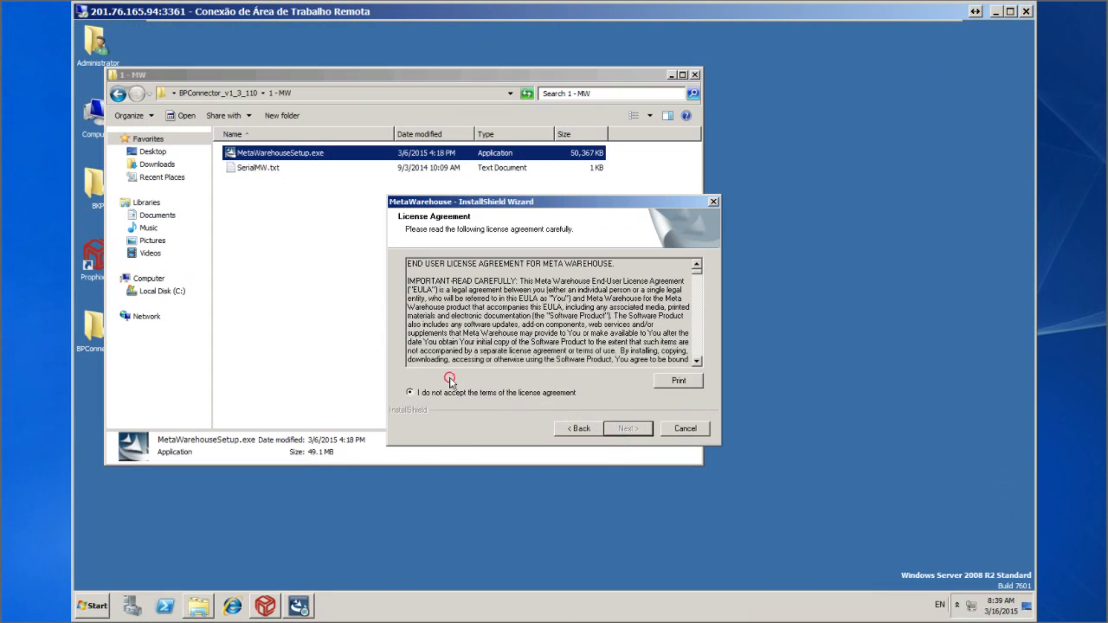
pyautogui.click(625, 430)
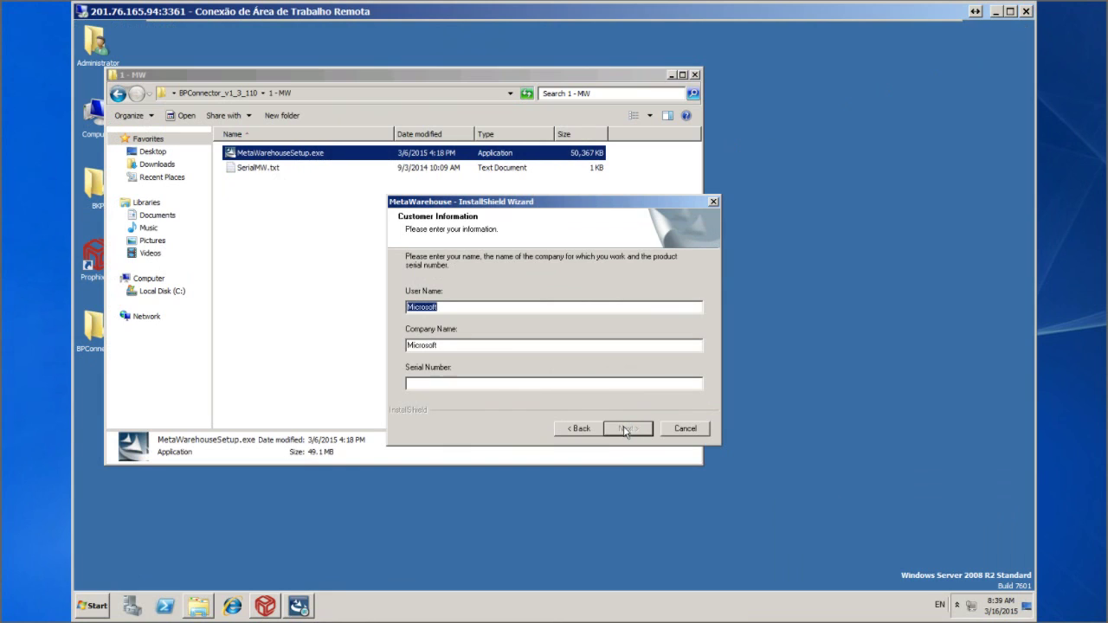
# Enter the product serial number, replace the company name with 'Metawarehouse INC', and confirm registration
pyautogui.click(460, 388)
pyautogui.write('5D')
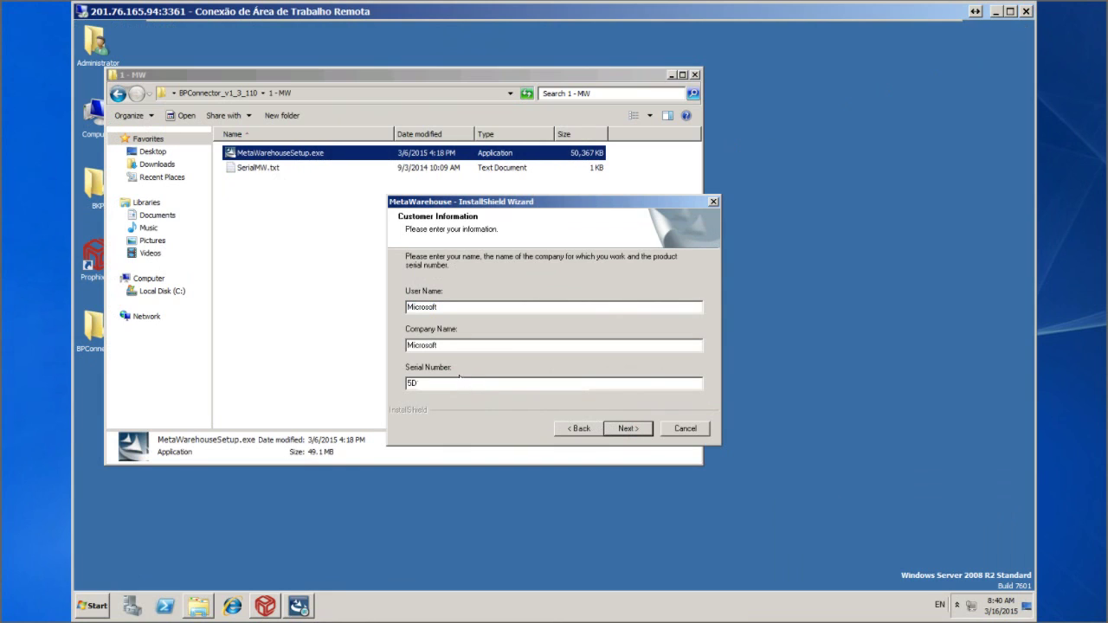
pyautogui.click(459, 349)
pyautogui.moveTo(445, 355); pyautogui.dragTo(401, 357)
pyautogui.write('Metawarehouse INC')
pyautogui.click(628, 430)
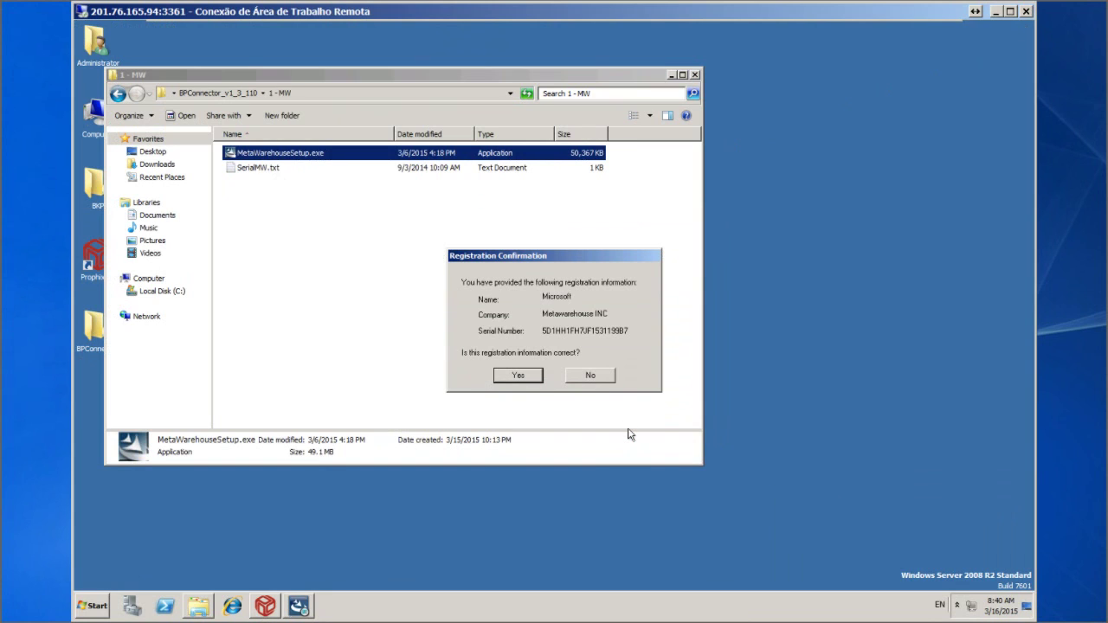
pyautogui.click(520, 377)
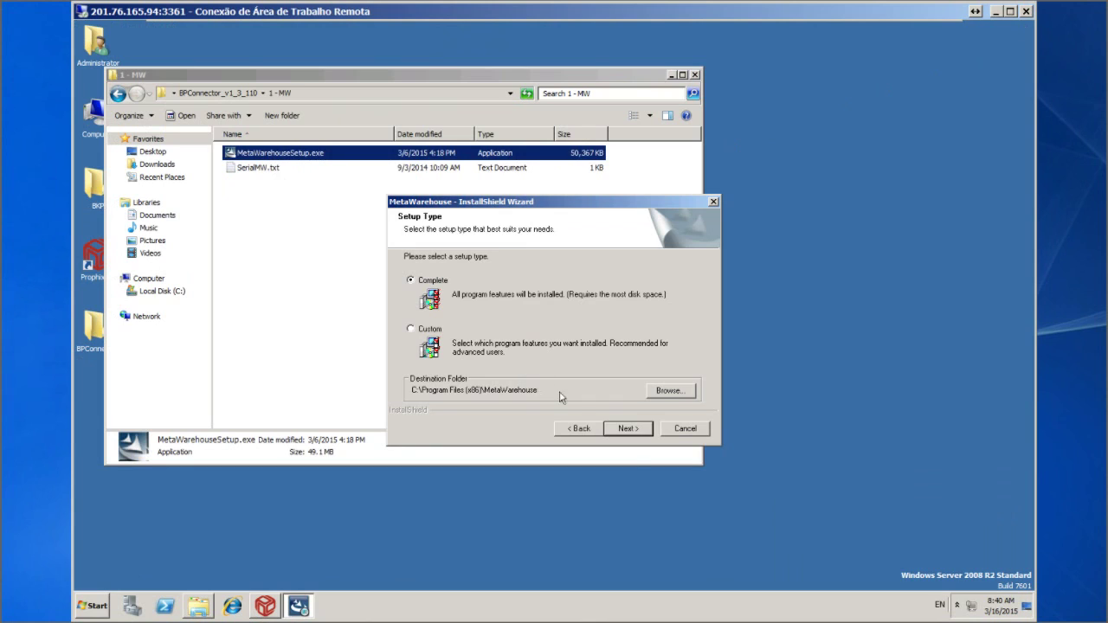
# Install MetaWarehouse with the Complete setup type and finish, choosing to restart later
pyautogui.click(629, 429)
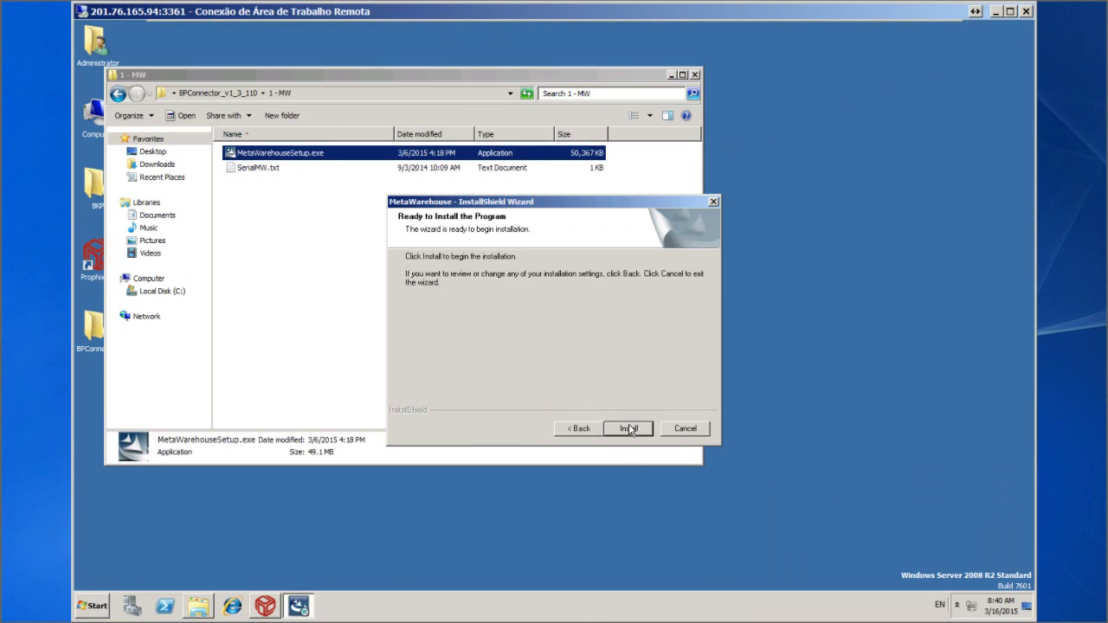
pyautogui.click(630, 428)
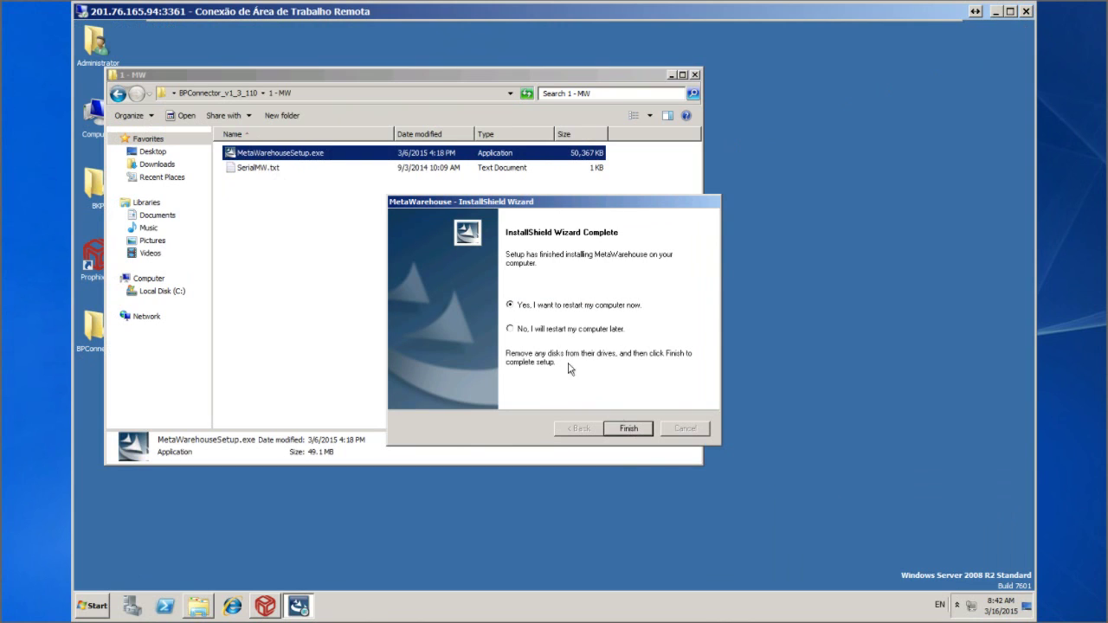
pyautogui.click(510, 329)
pyautogui.click(639, 432)
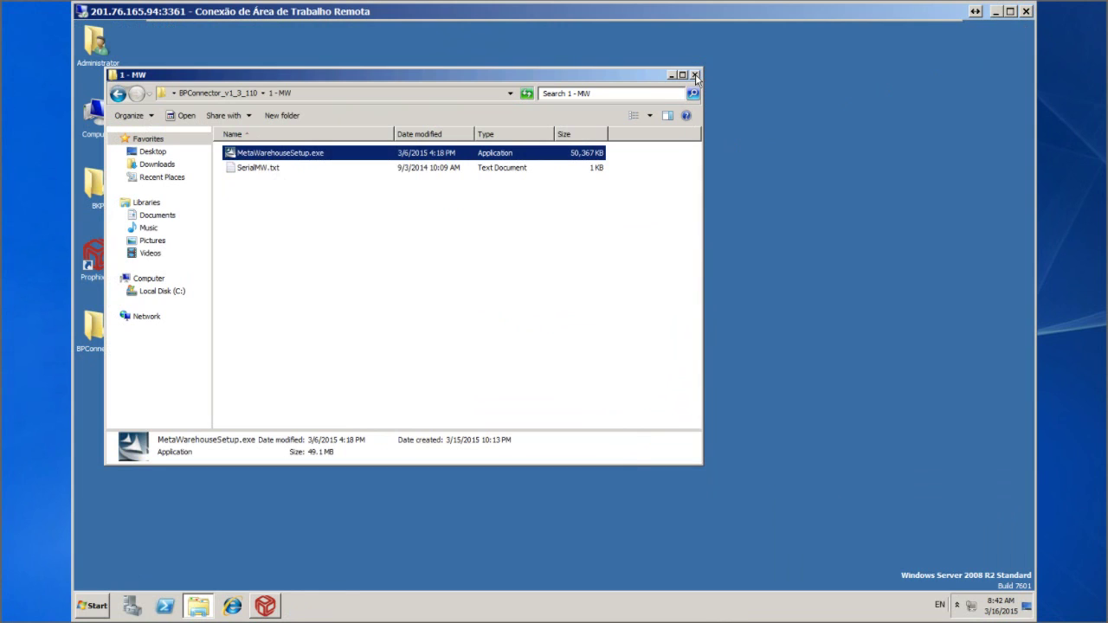
# Close the 1 - MW folder and launch Mw On-line Register from the MetaWarehouse program group
pyautogui.click(694, 76)
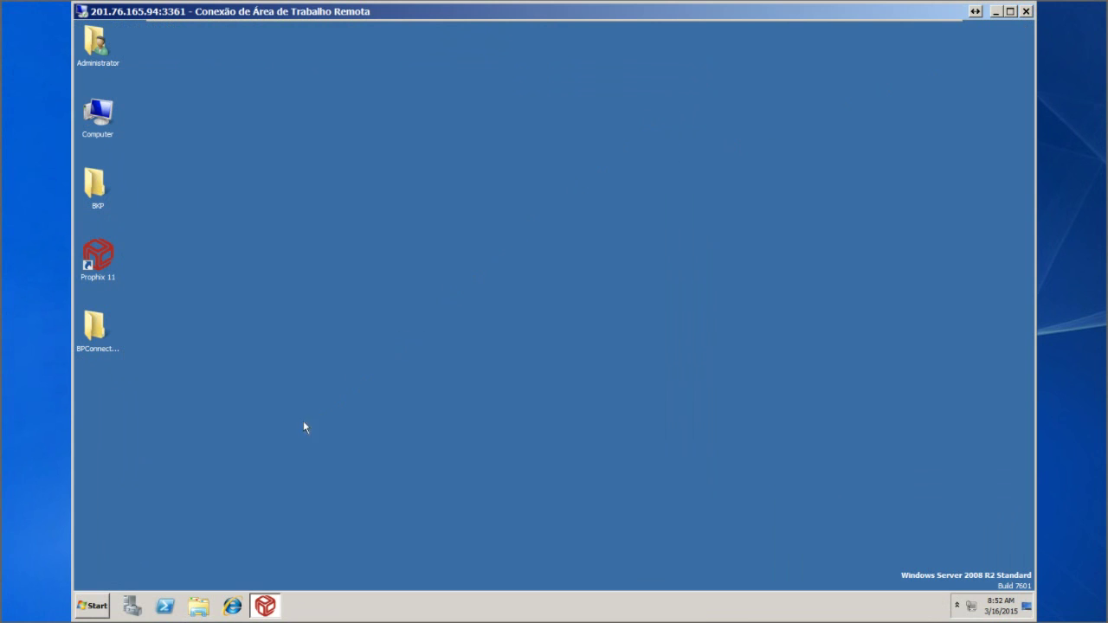
pyautogui.click(95, 606)
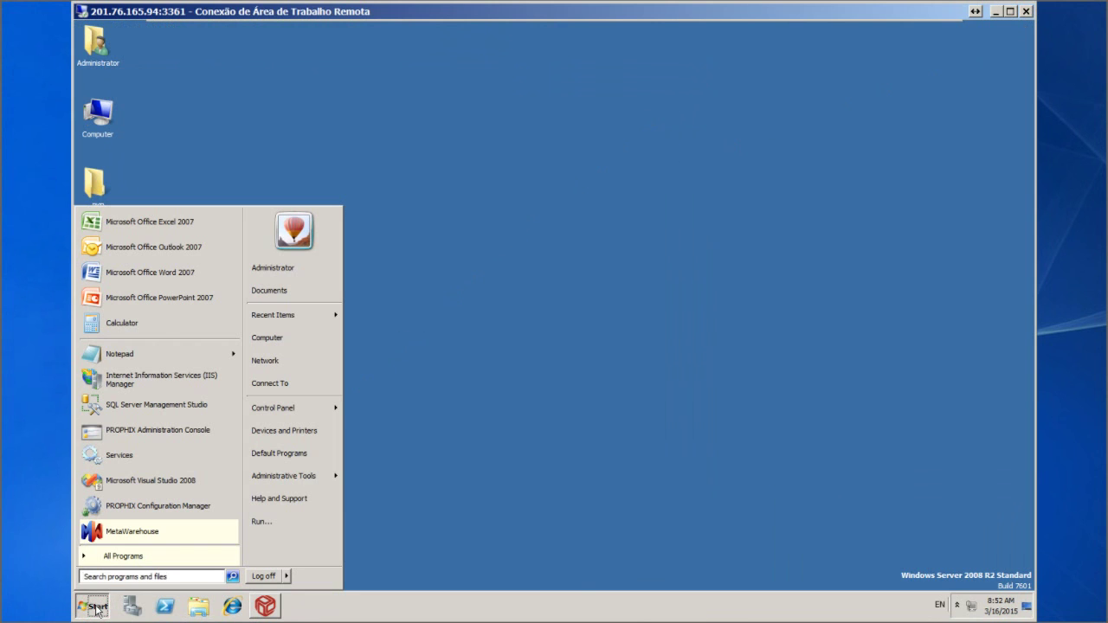
pyautogui.click(117, 560)
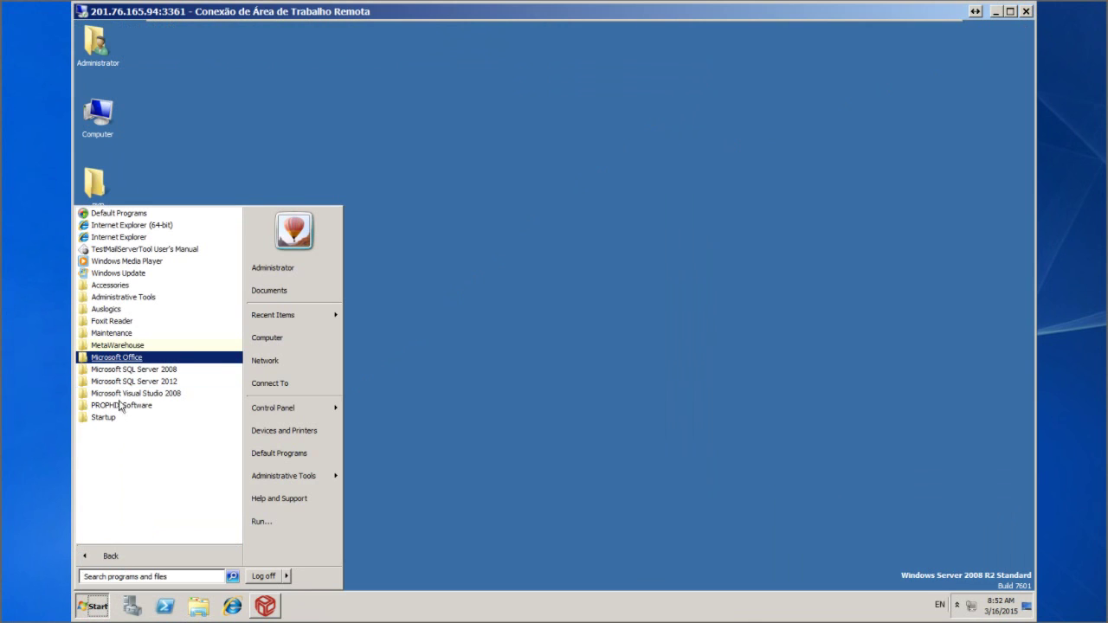
pyautogui.click(119, 345)
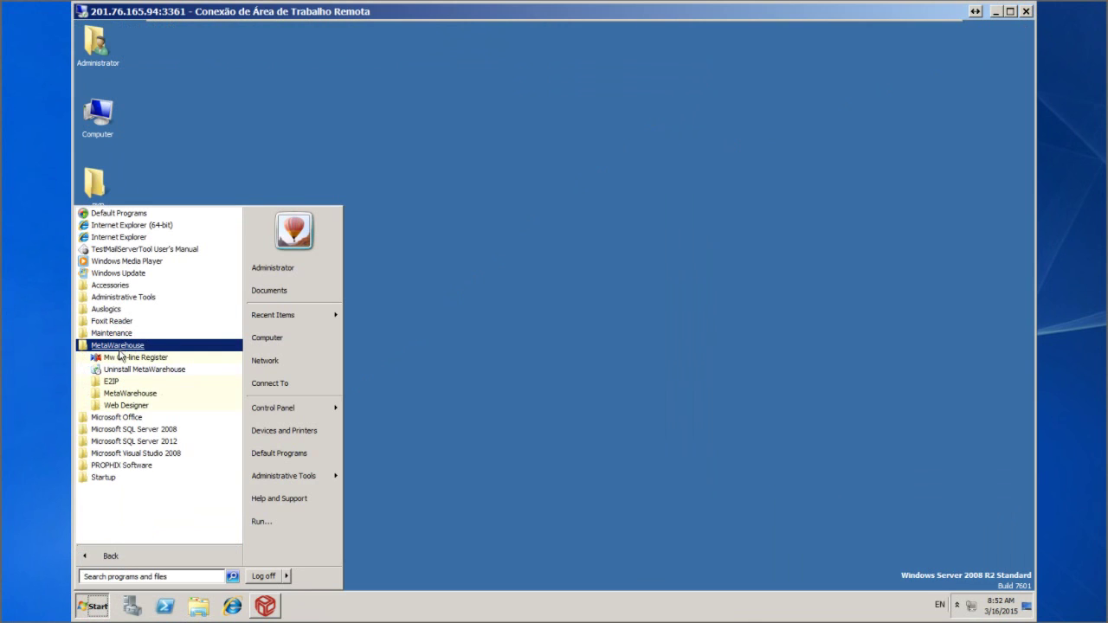
pyautogui.click(120, 357)
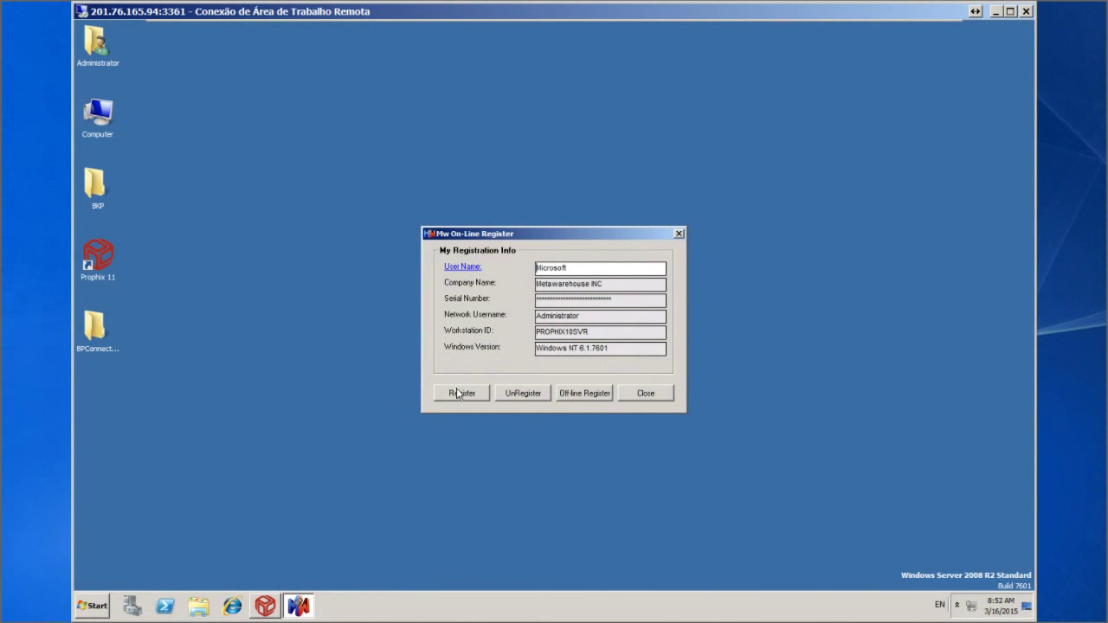
# Register MetaWarehouse online, dismiss the success message and close the registration window
pyautogui.click(459, 393)
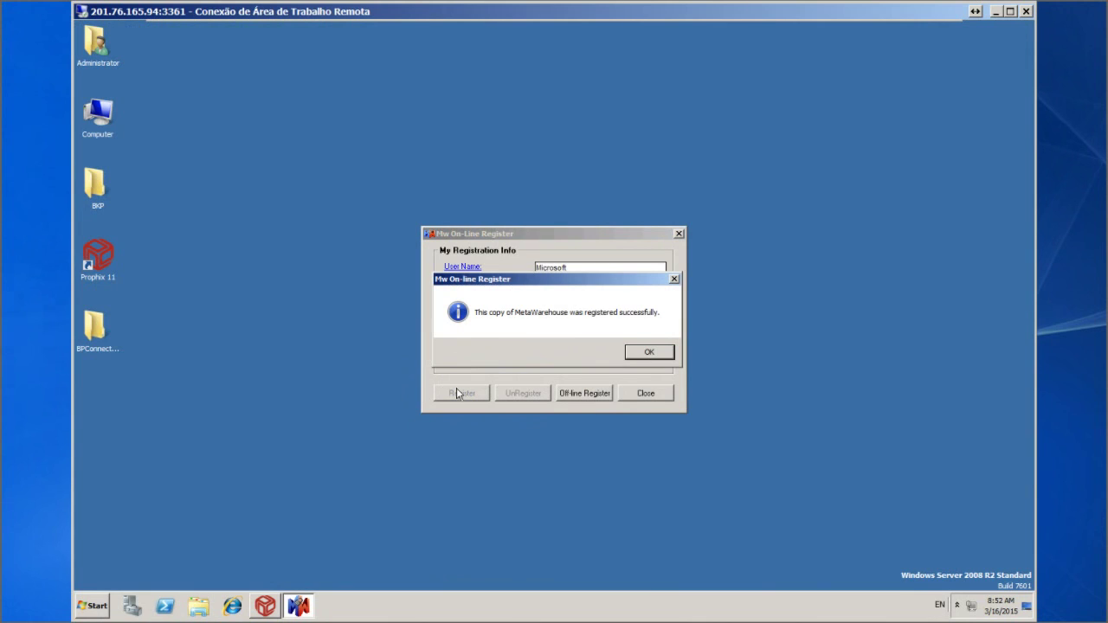
pyautogui.click(632, 354)
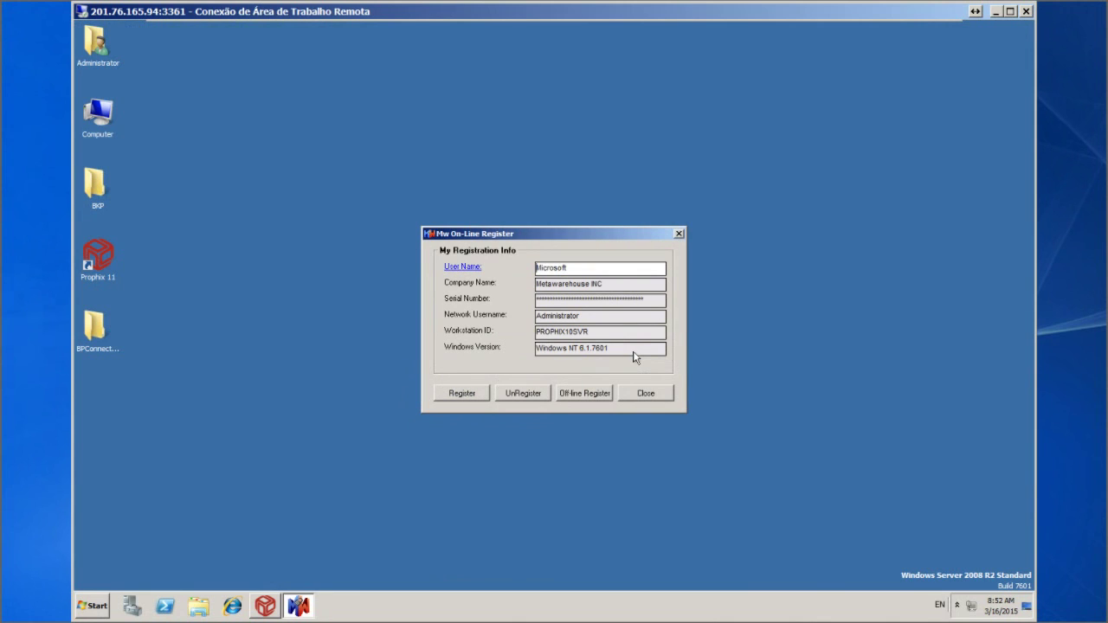
pyautogui.click(644, 393)
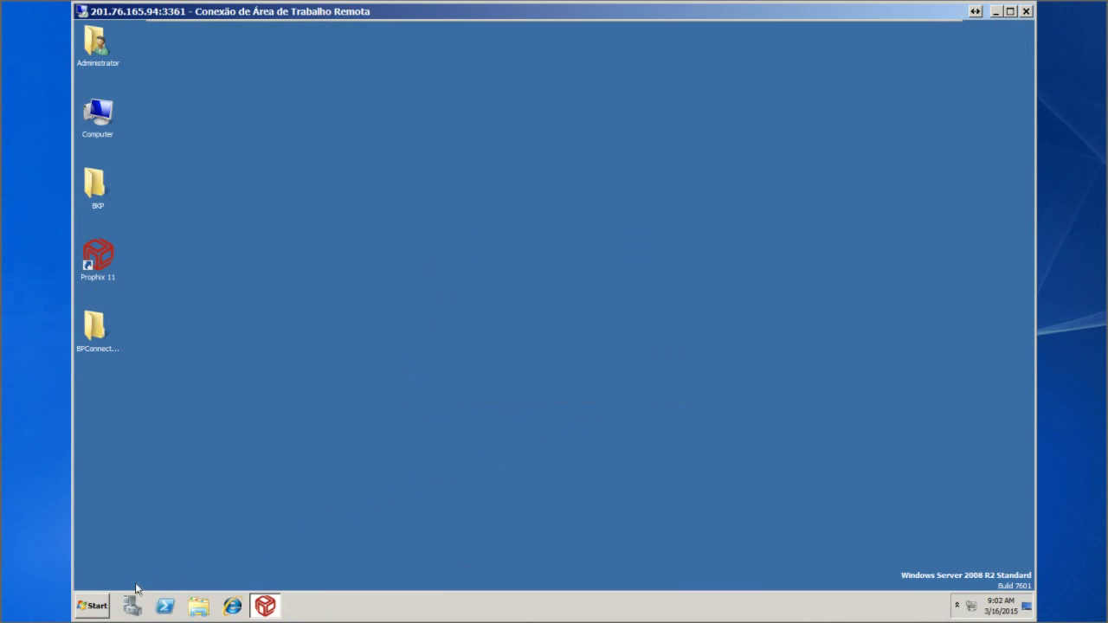
# Launch SQL Server Management Studio from the Microsoft SQL Server 2012 program group
pyautogui.click(94, 605)
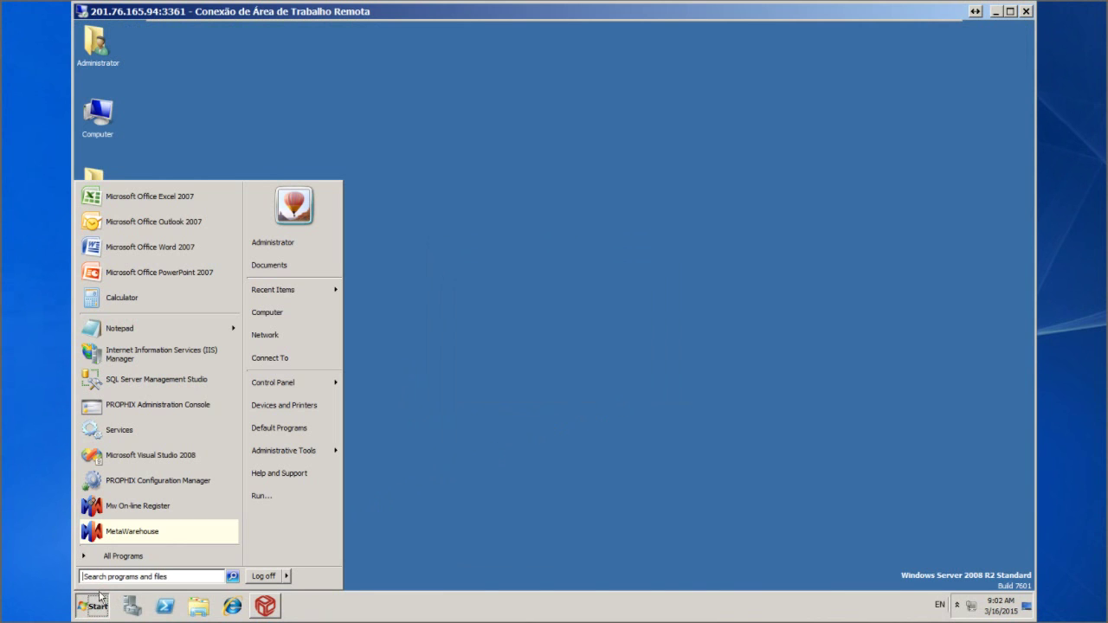
pyautogui.click(122, 559)
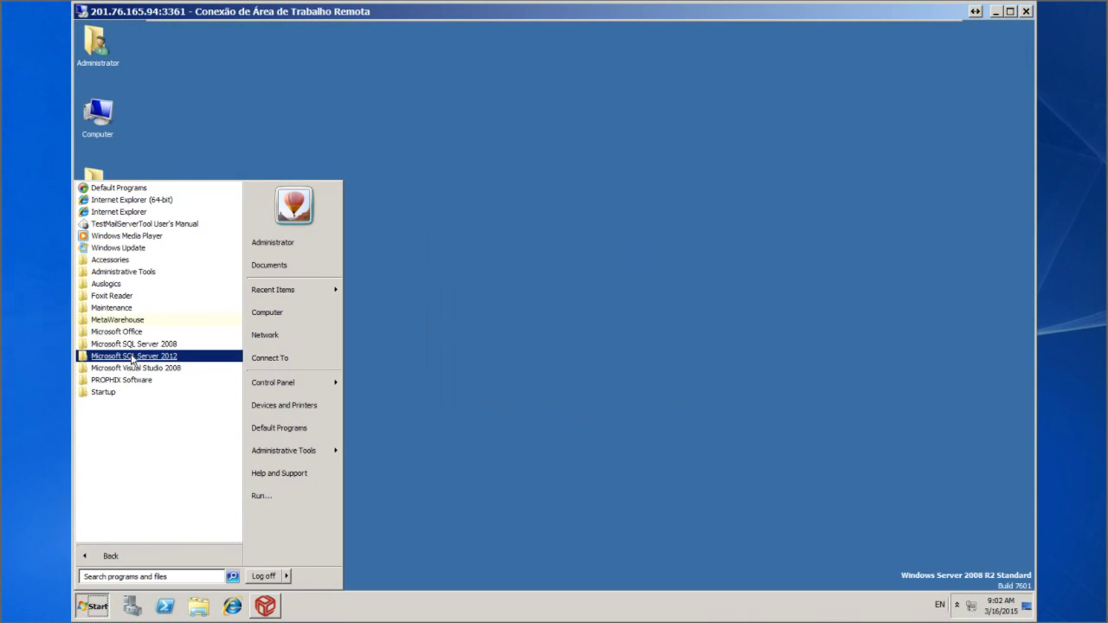
pyautogui.click(133, 358)
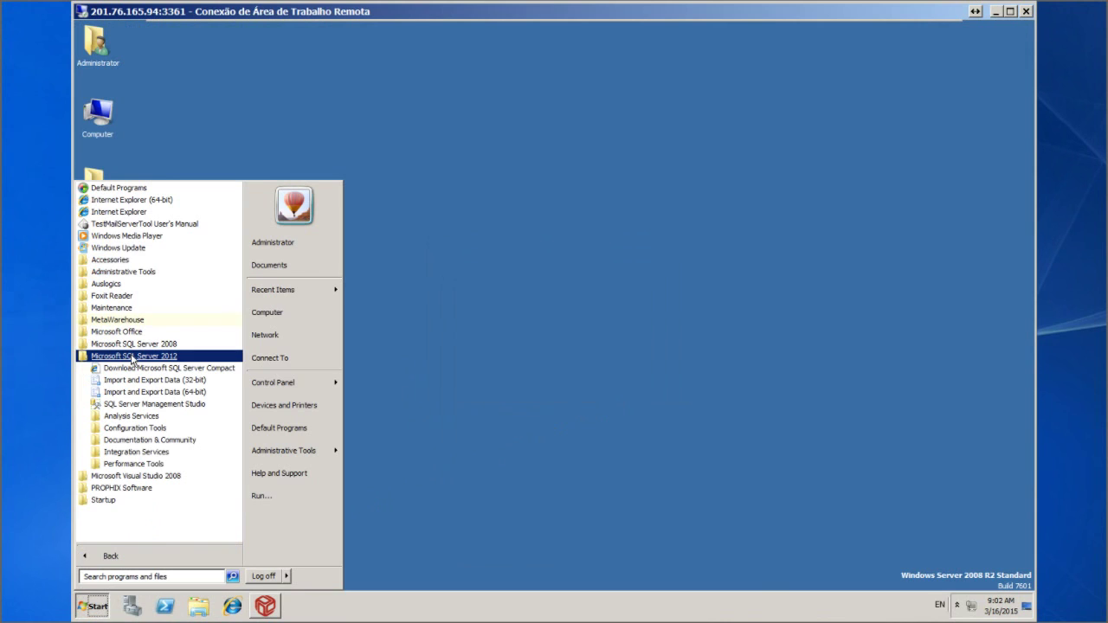
pyautogui.click(179, 405)
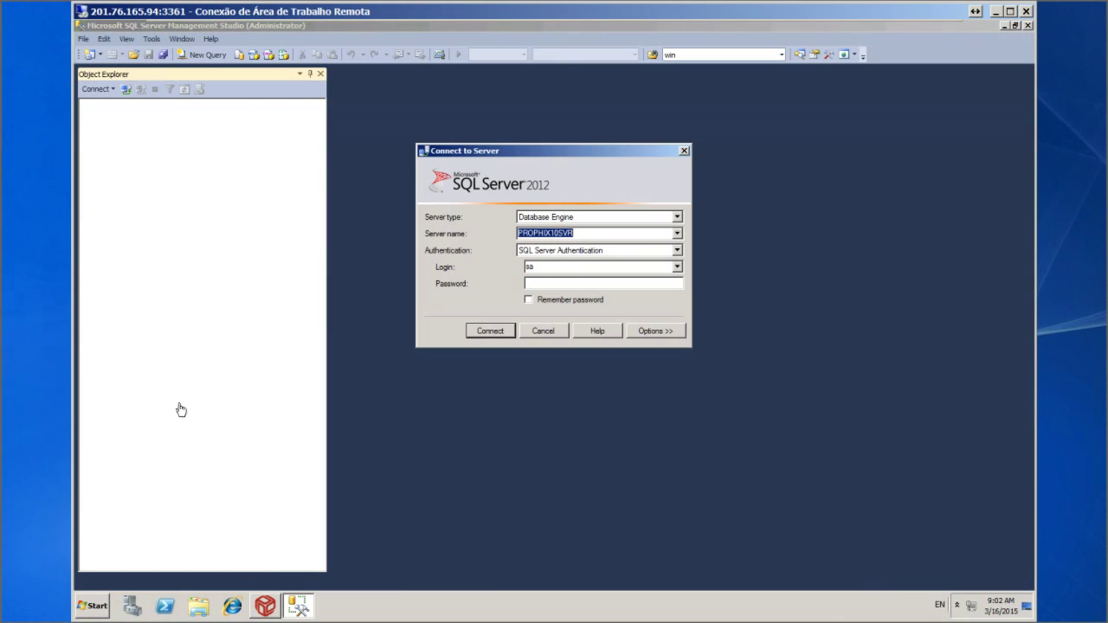
# Log in to PROPHIX10SVR as sa with the account password and expand Databases
pyautogui.click(546, 286)
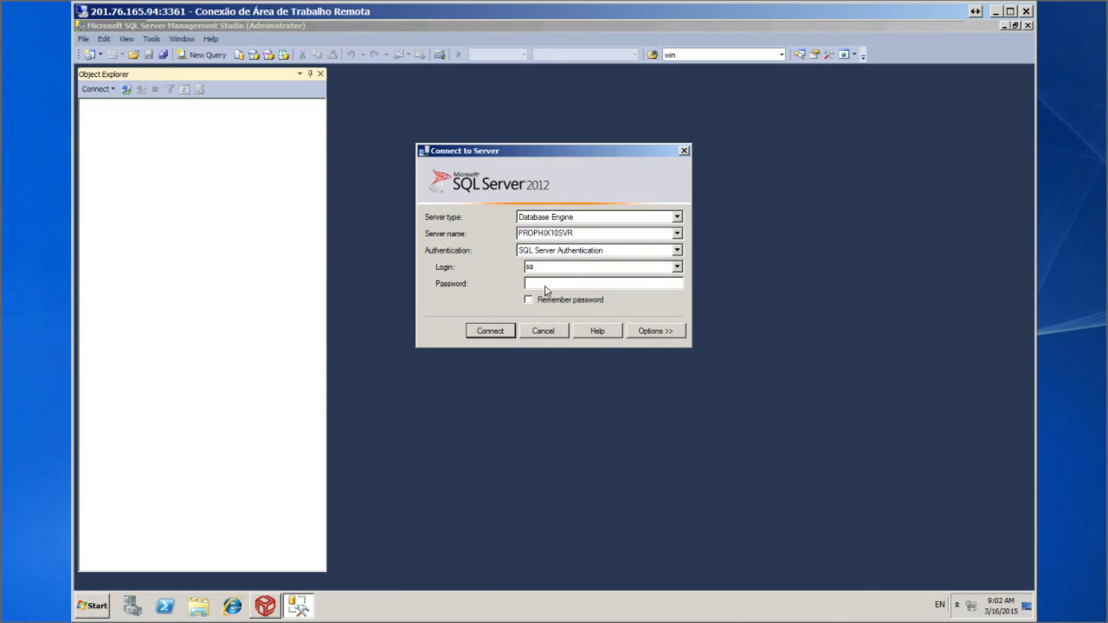
pyautogui.write('********')
pyautogui.click(487, 335)
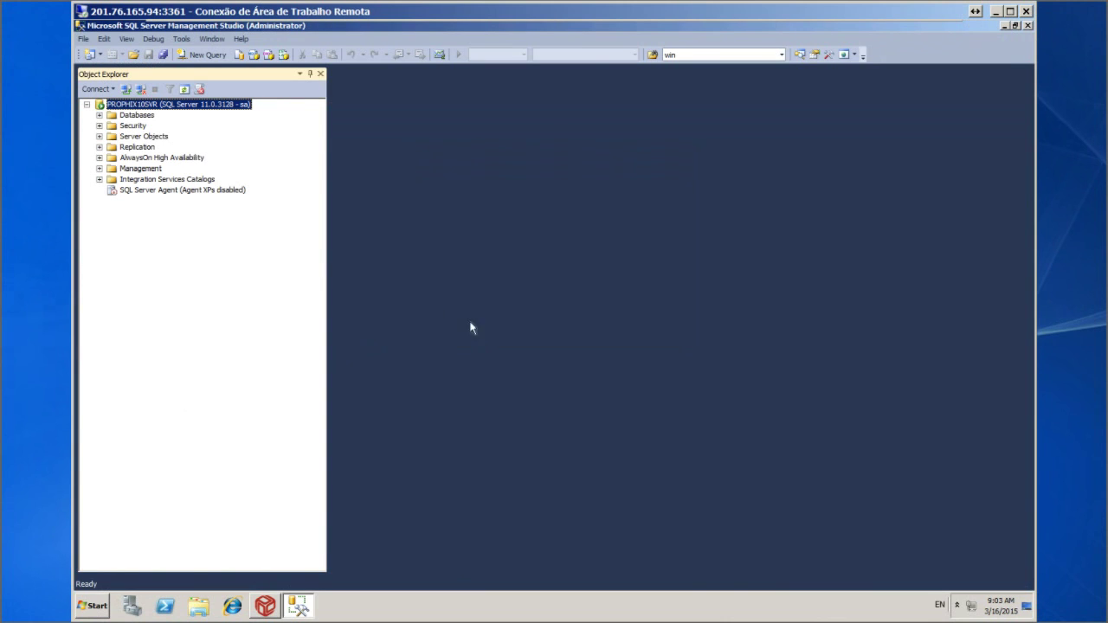
pyautogui.click(99, 116)
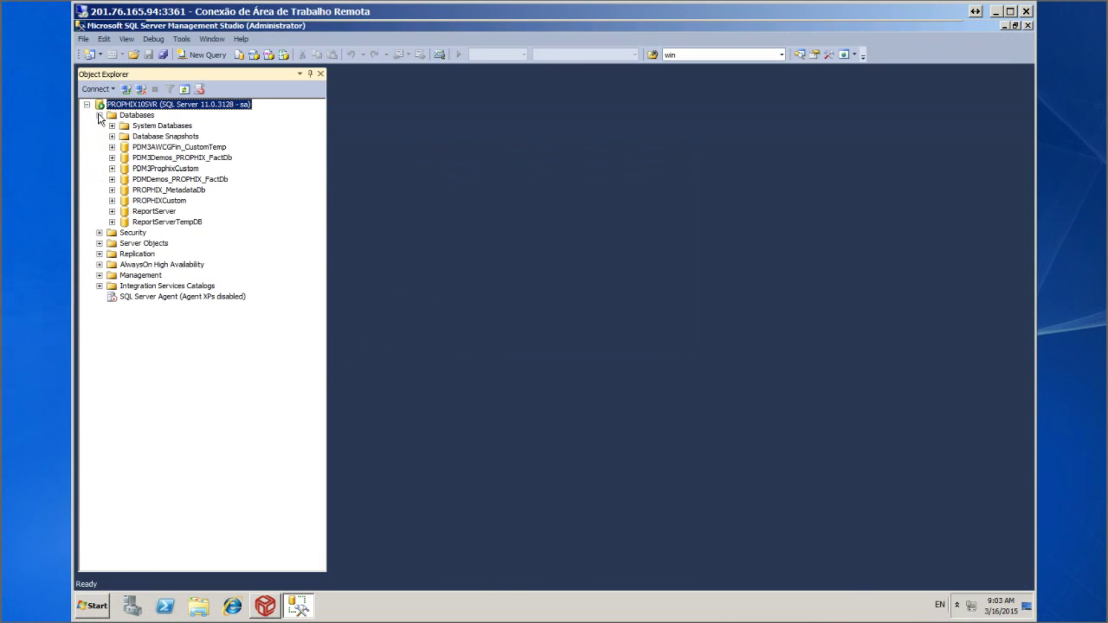
# Create a new database named MWSCHEMA from the Databases context menu
pyautogui.rightClick(132, 117)
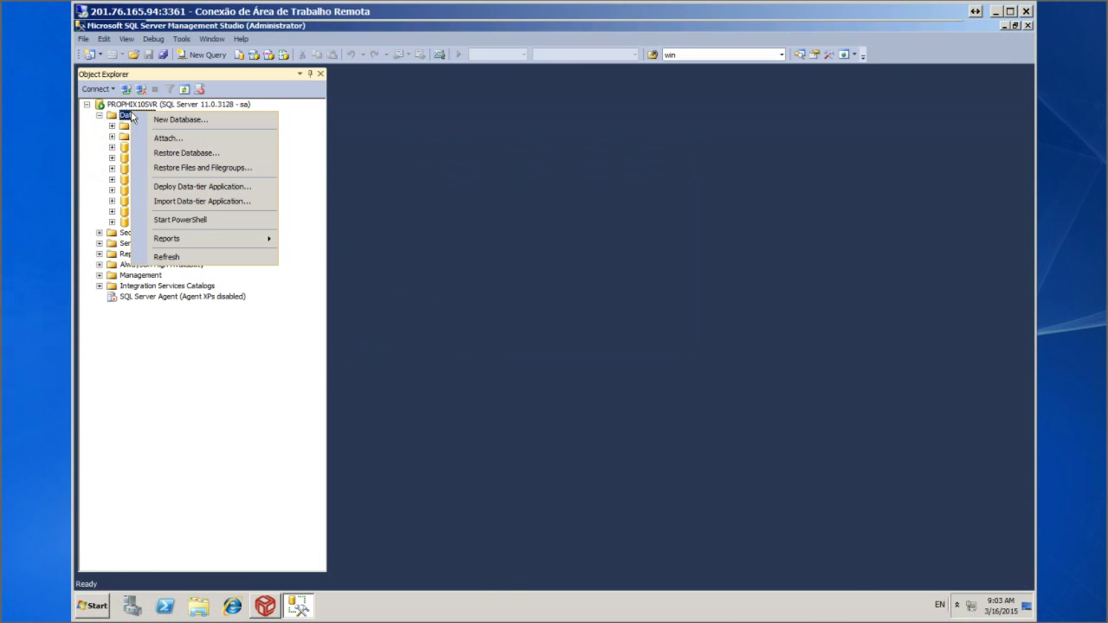
pyautogui.click(173, 124)
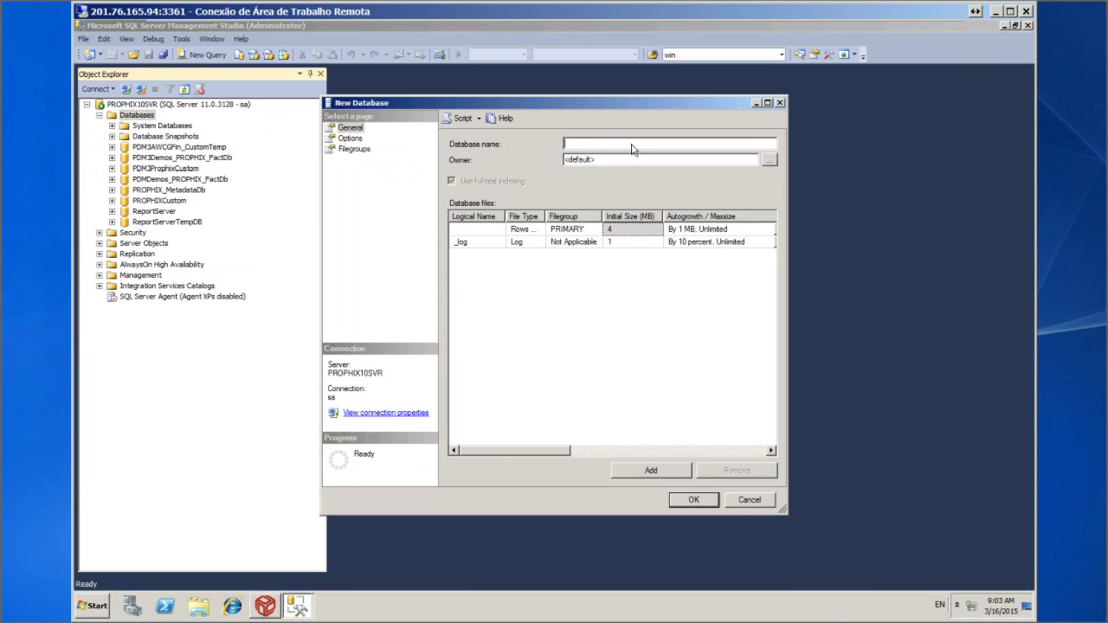
pyautogui.write('MWSCHEMA')
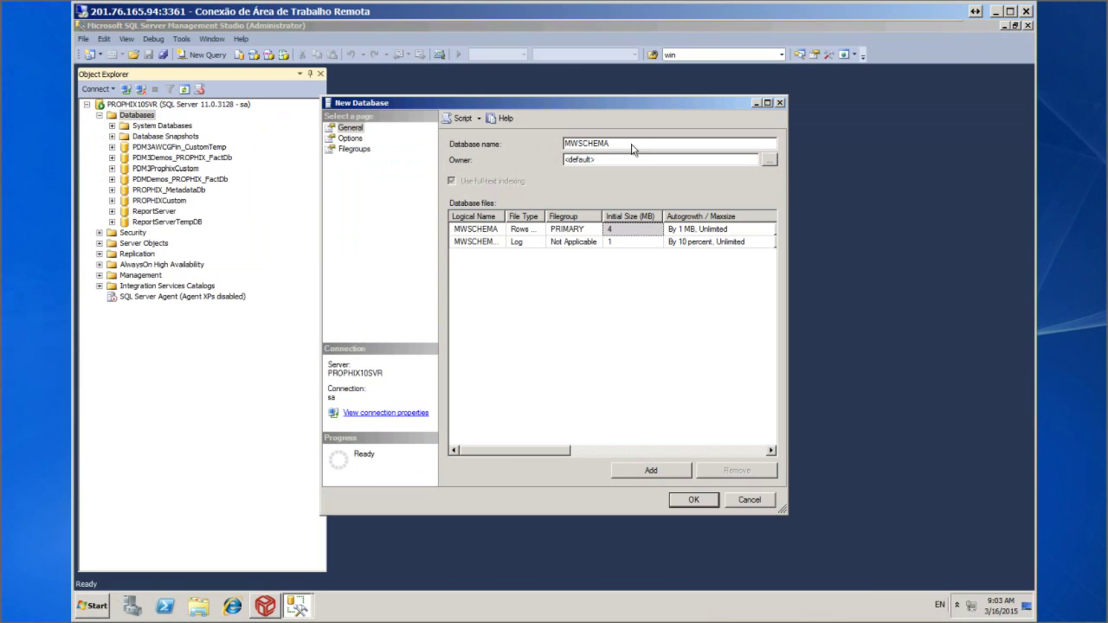
pyautogui.click(696, 501)
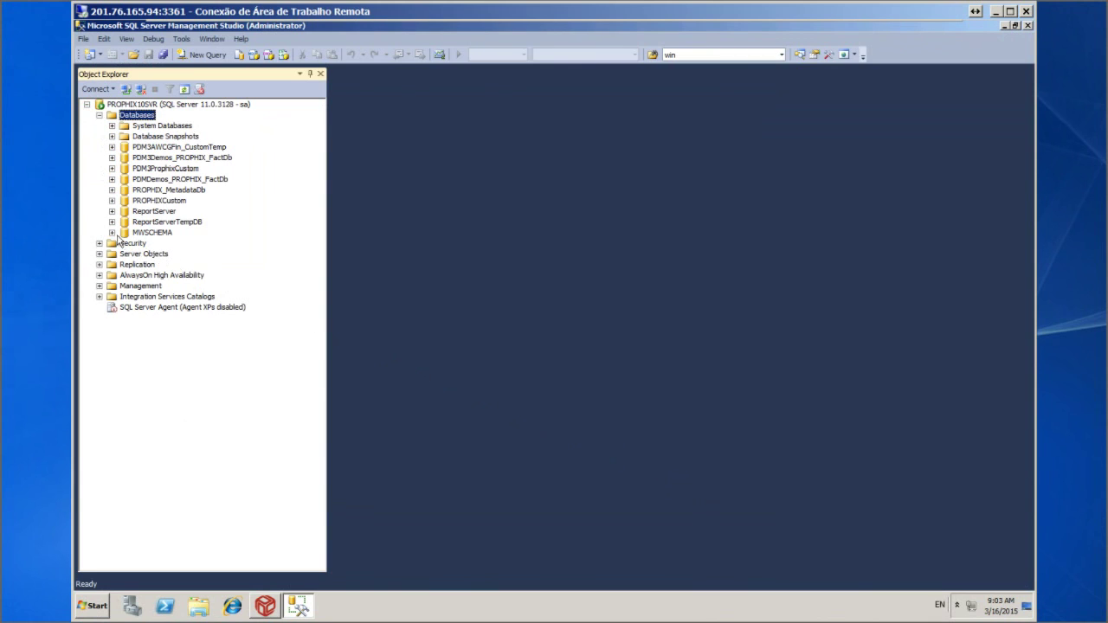
# Expand MWSCHEMA to view its Tables folder, then exit Management Studio via File > Exit
pyautogui.click(112, 233)
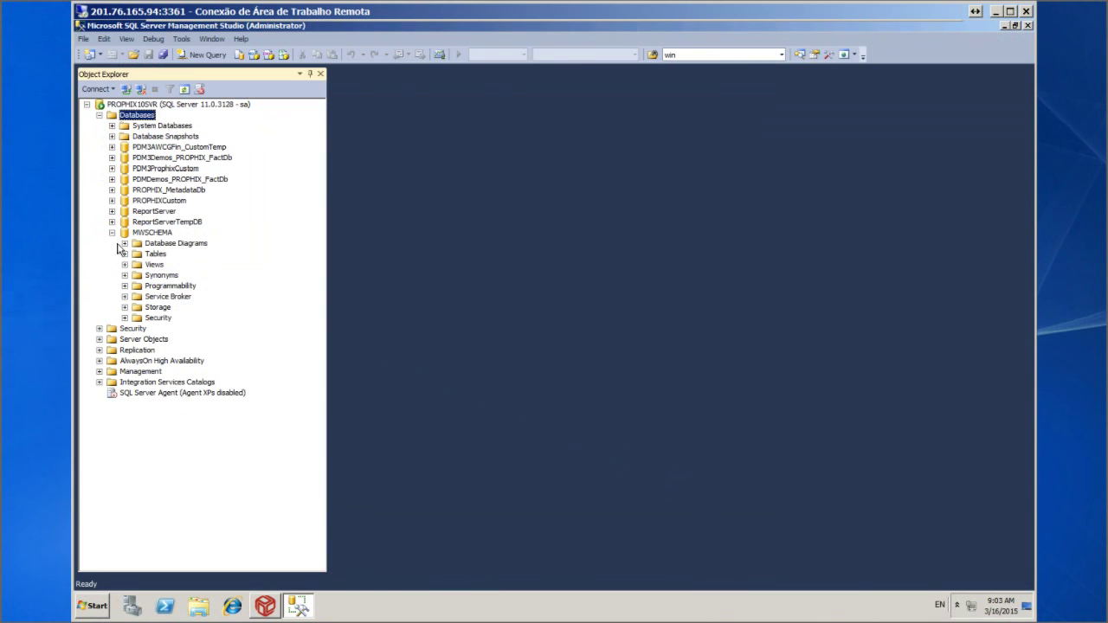
pyautogui.click(125, 254)
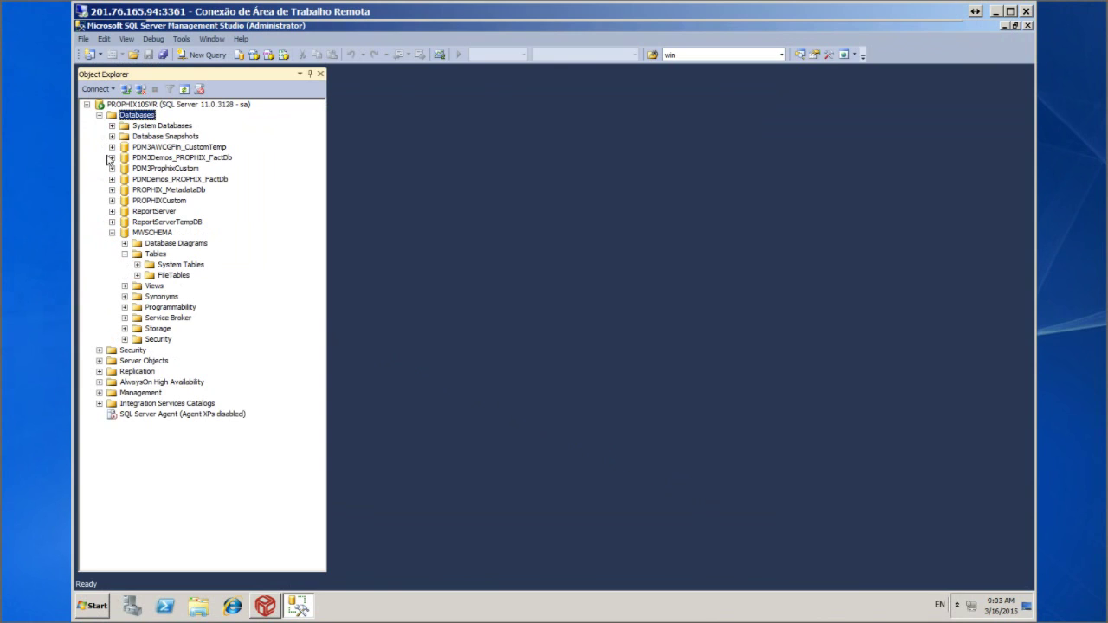
pyautogui.click(83, 40)
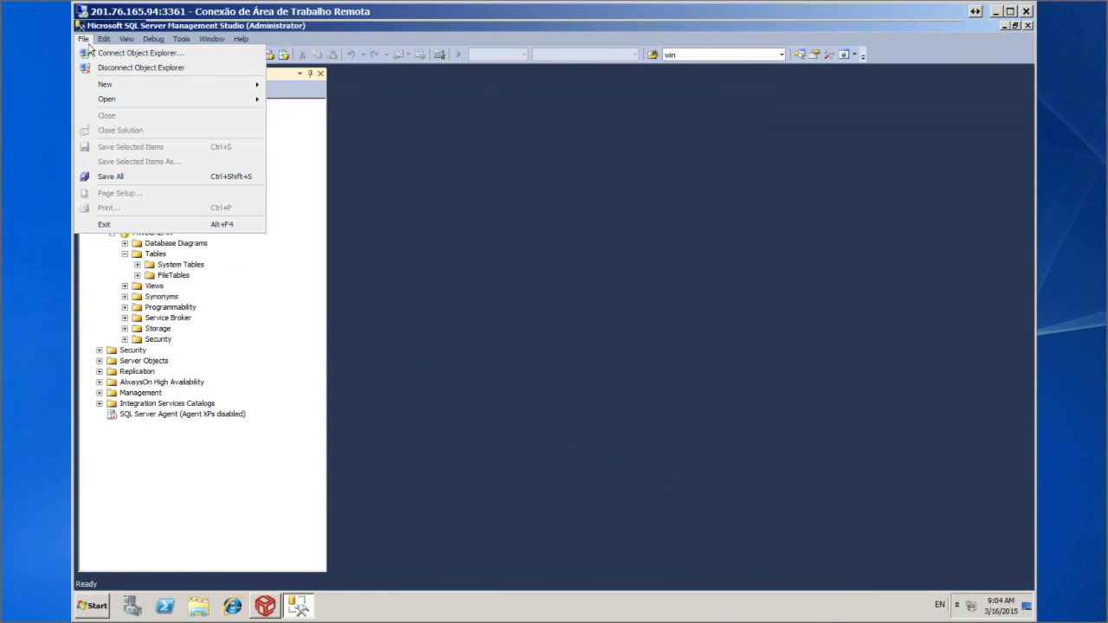
pyautogui.click(105, 225)
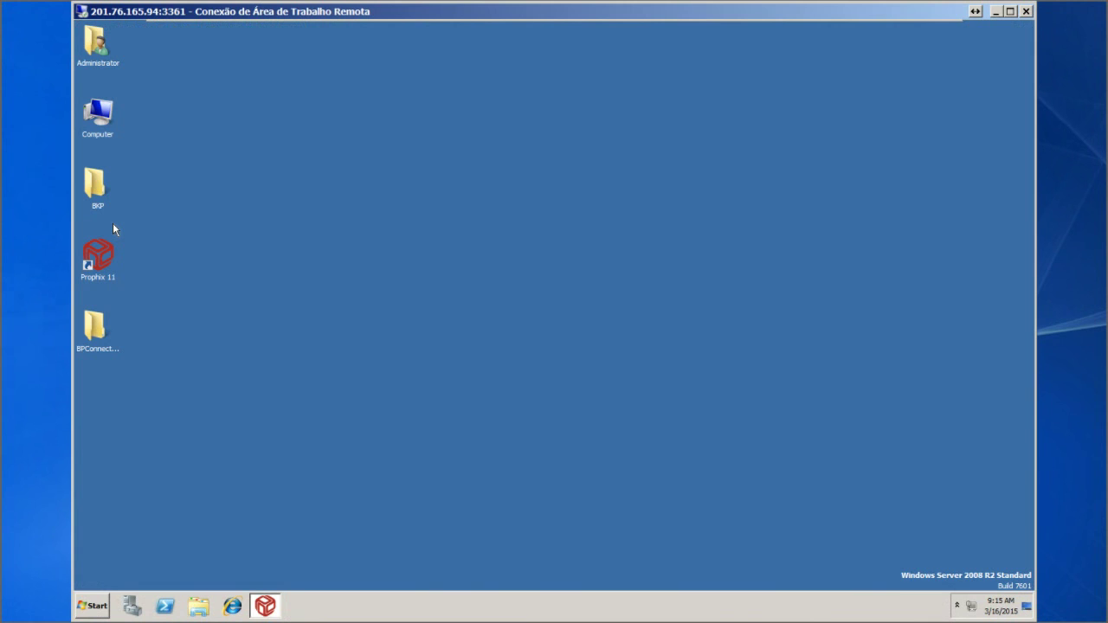
# Launch MetaWarehouse and open Tools > Servers Settings to create an MW schema
pyautogui.click(95, 606)
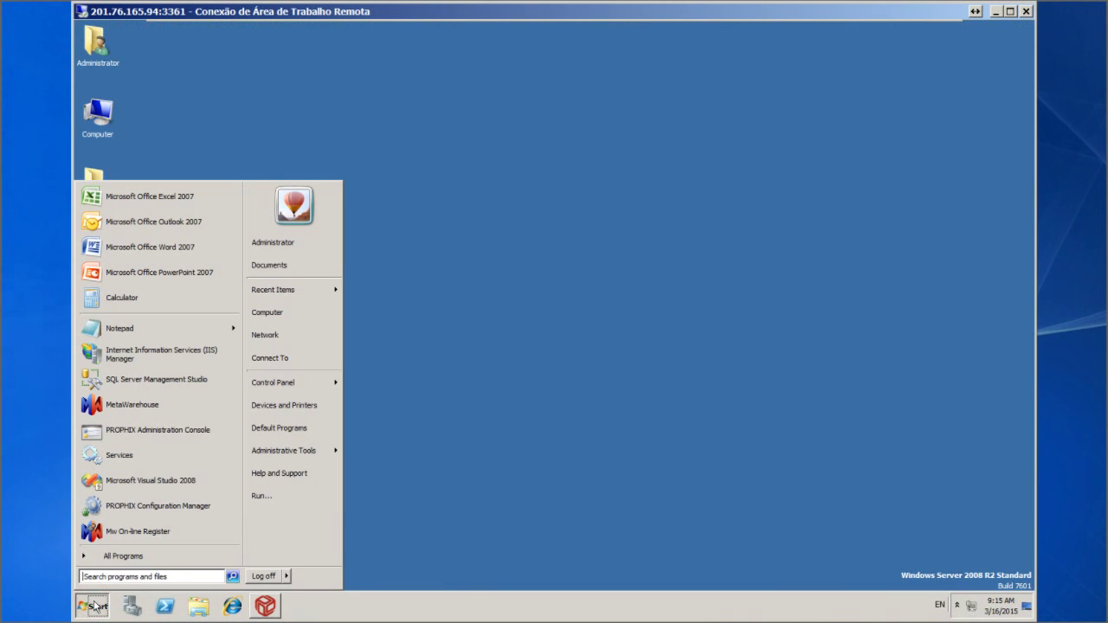
pyautogui.click(136, 404)
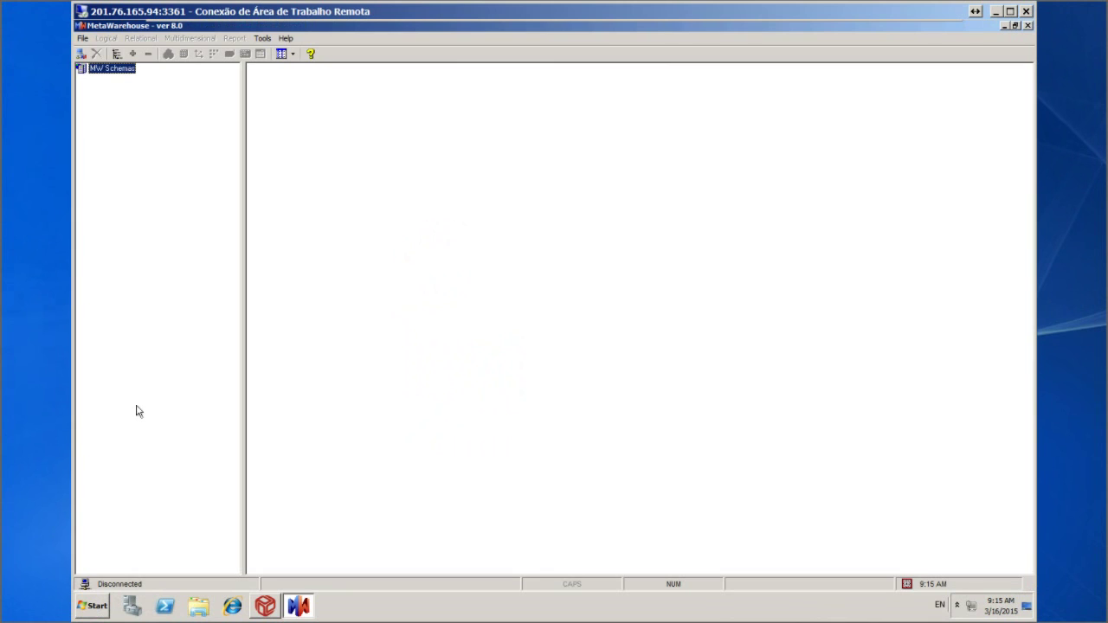
pyautogui.click(264, 38)
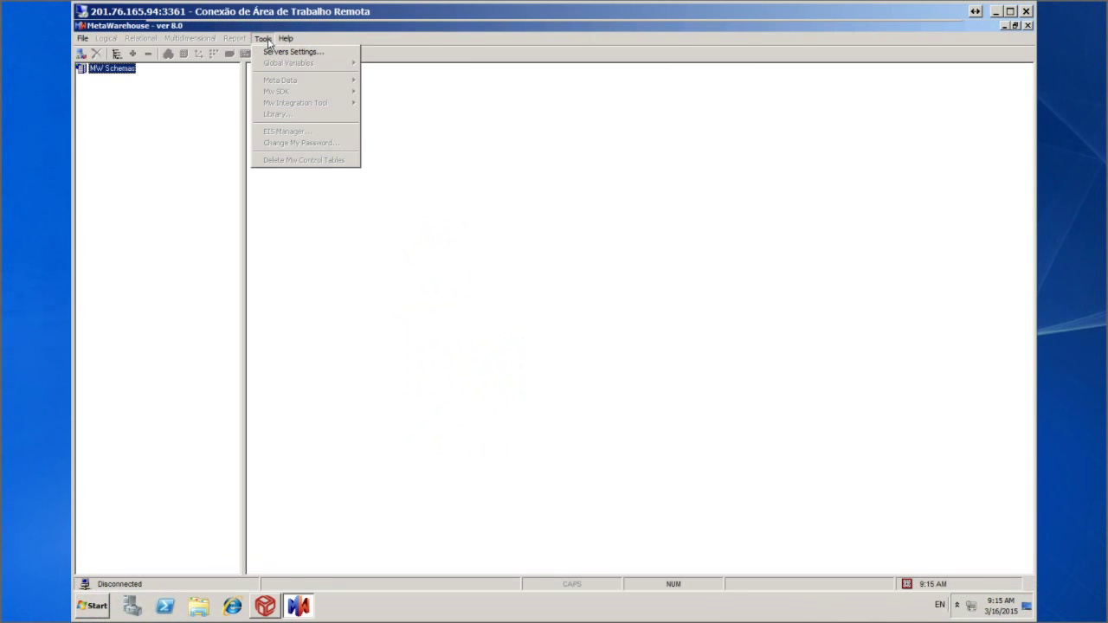
pyautogui.click(293, 52)
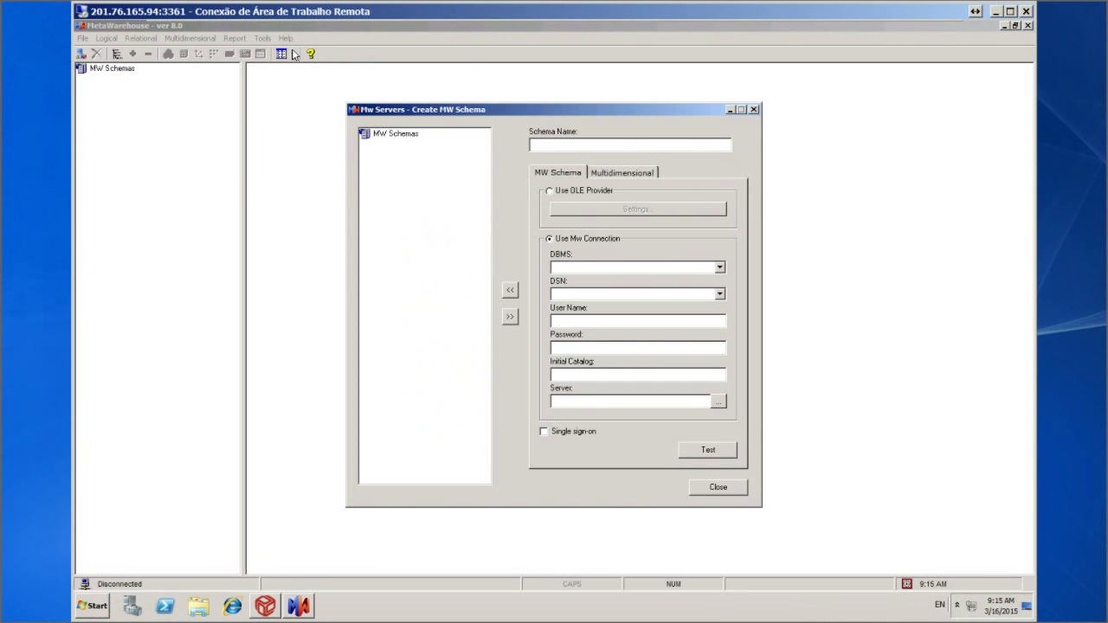
# Name the schema MWSCHEMA with DBMS SQL Server, entering the sa login and password, Initial Catalog MWSCHEMA, Server LOCALHOST
pyautogui.write('MWSCHEMA')
pyautogui.click(723, 269)
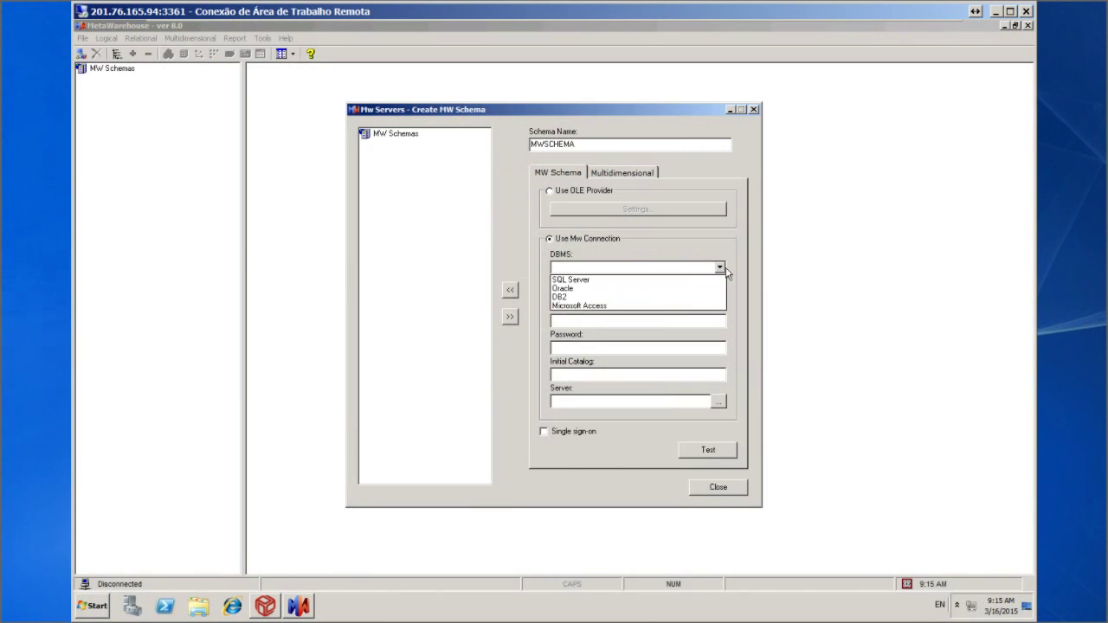
pyautogui.click(595, 283)
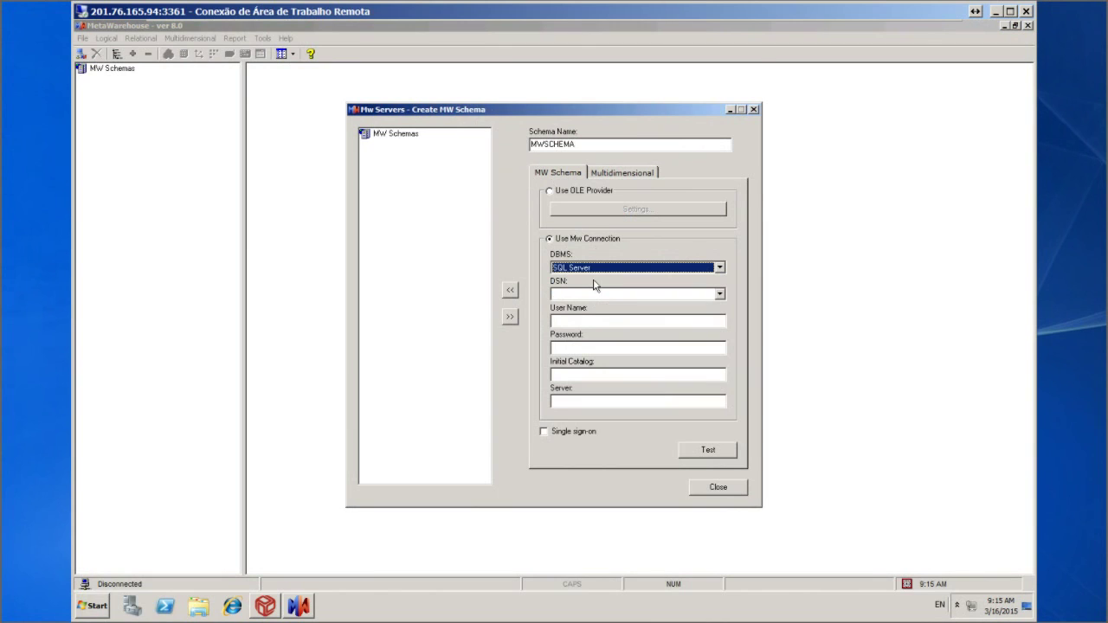
pyautogui.click(712, 322)
pyautogui.write('sa')
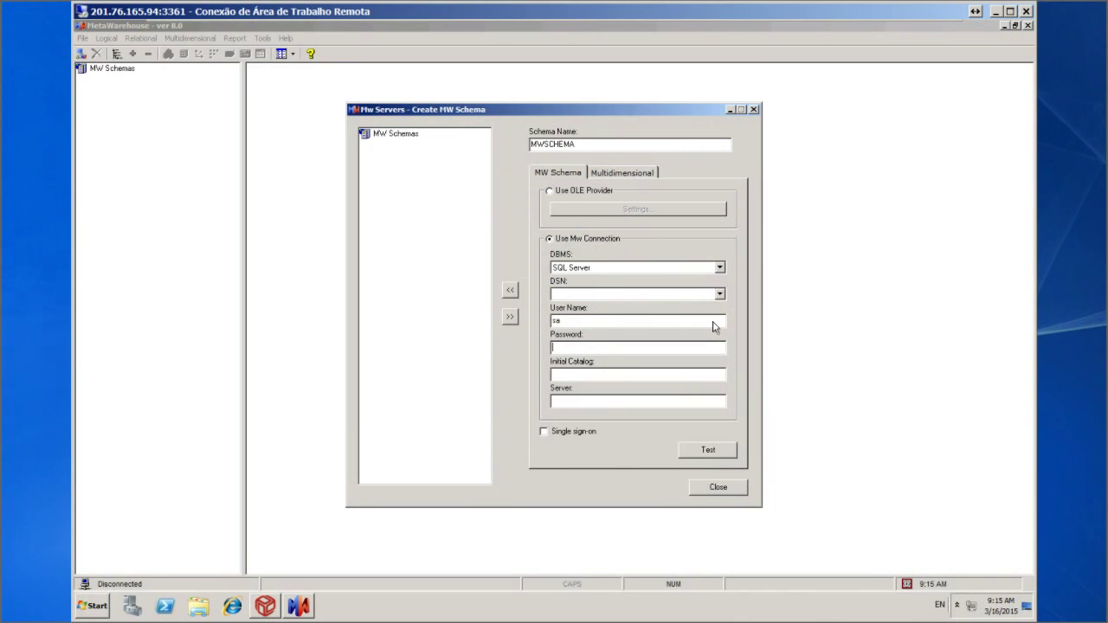
pyautogui.write('******')
pyautogui.write('**')
pyautogui.write('MW')
pyautogui.write('SCHEMA')
pyautogui.write('LOCALHOST')
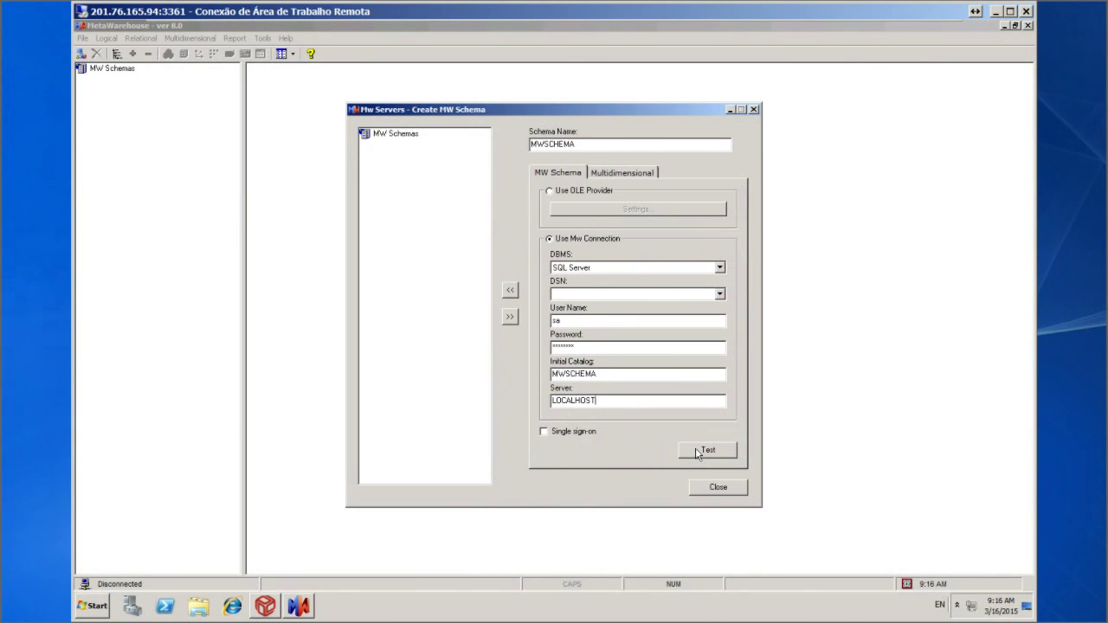
# Test the MWSCHEMA connection successfully, add MWSCHEMA to MW Schemas, and close the Create MW Schema dialog
pyautogui.click(699, 452)
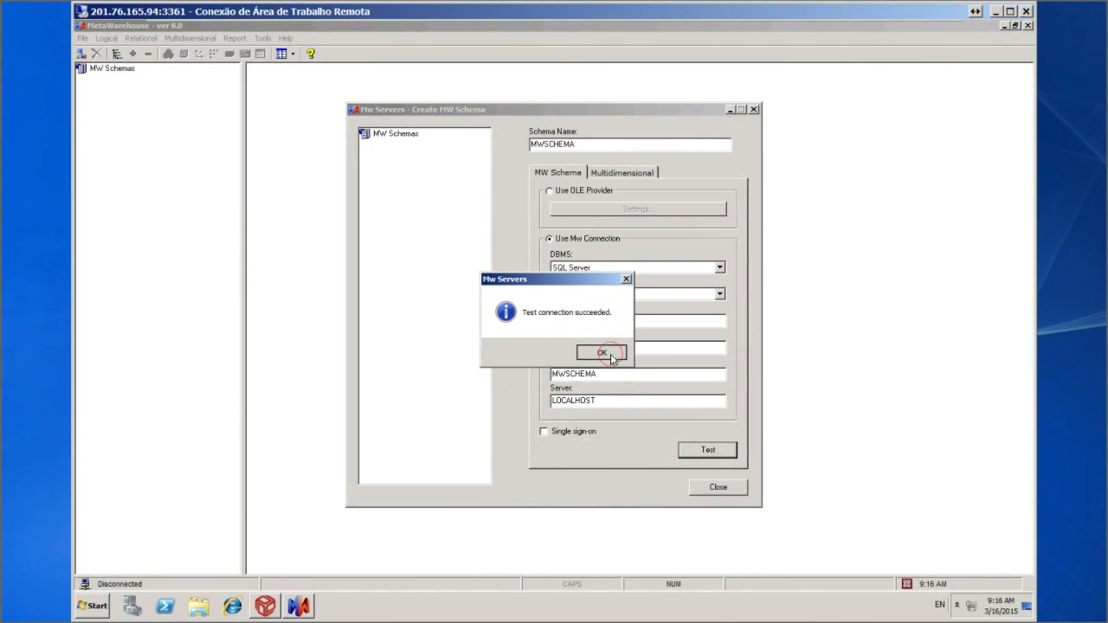
pyautogui.click(610, 356)
pyautogui.click(510, 291)
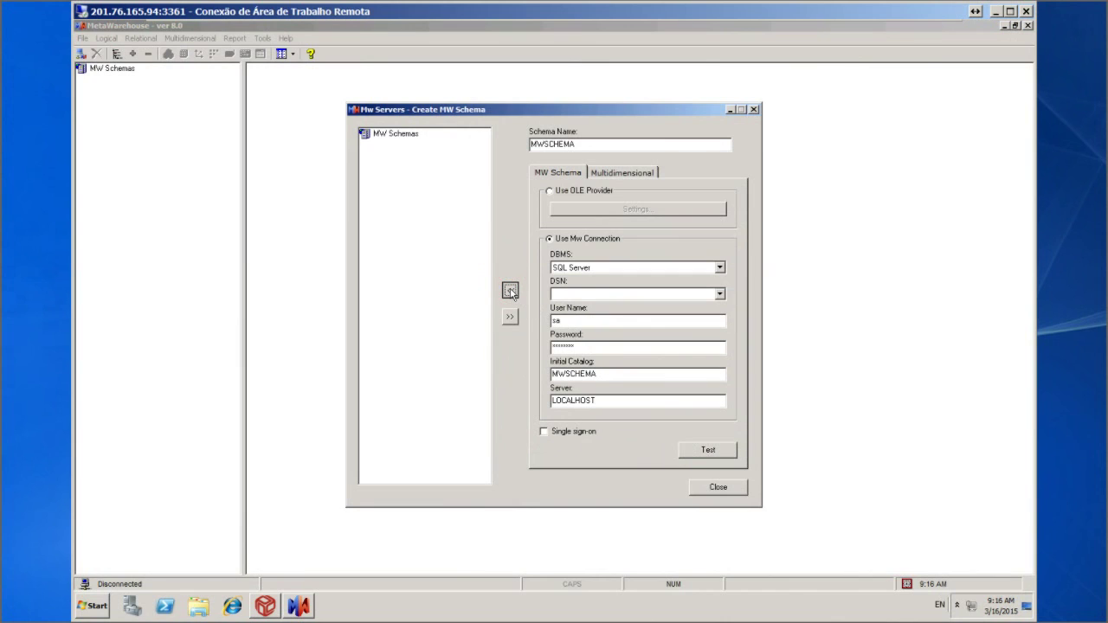
pyautogui.click(510, 291)
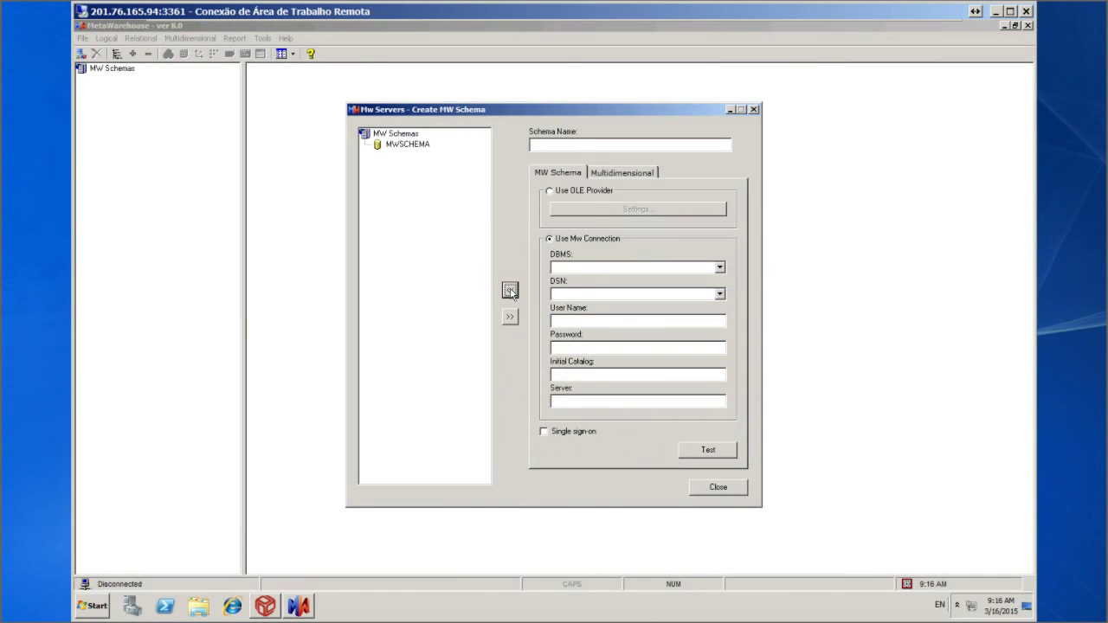
pyautogui.click(716, 488)
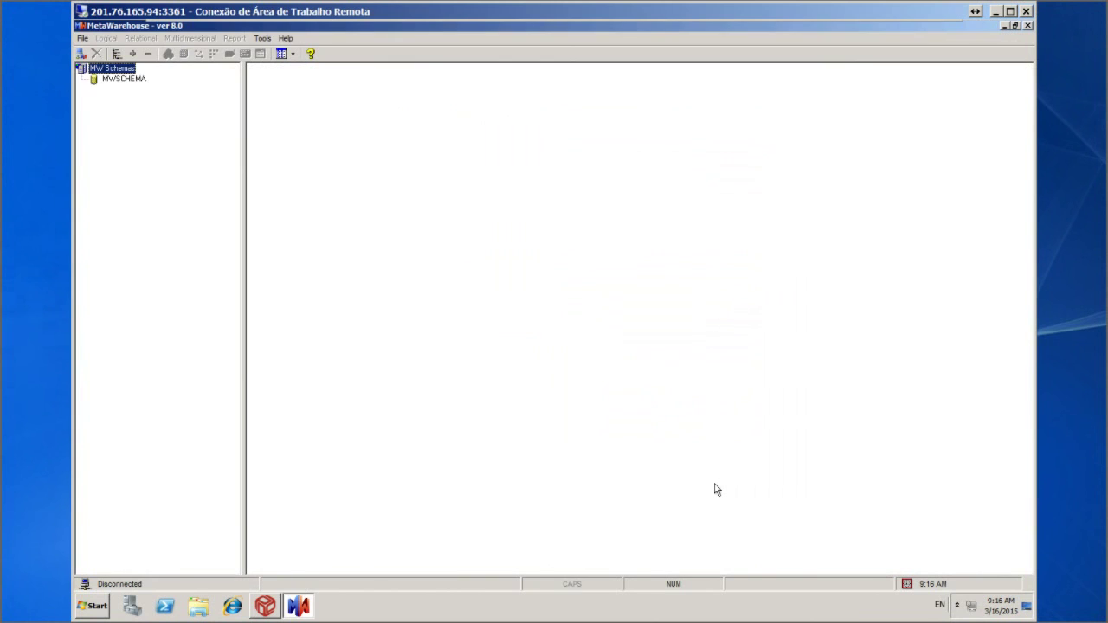
# Log in to LOCALHOST as admin with the MWSCHEMA schema selected
pyautogui.click(81, 53)
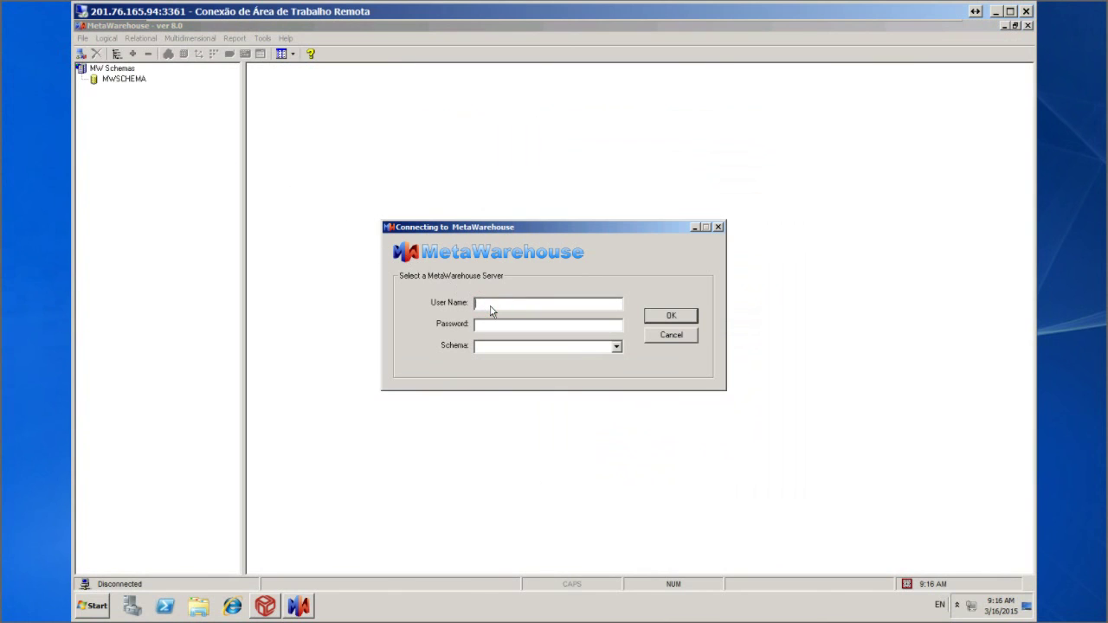
pyautogui.write('admin')
pyautogui.click(615, 347)
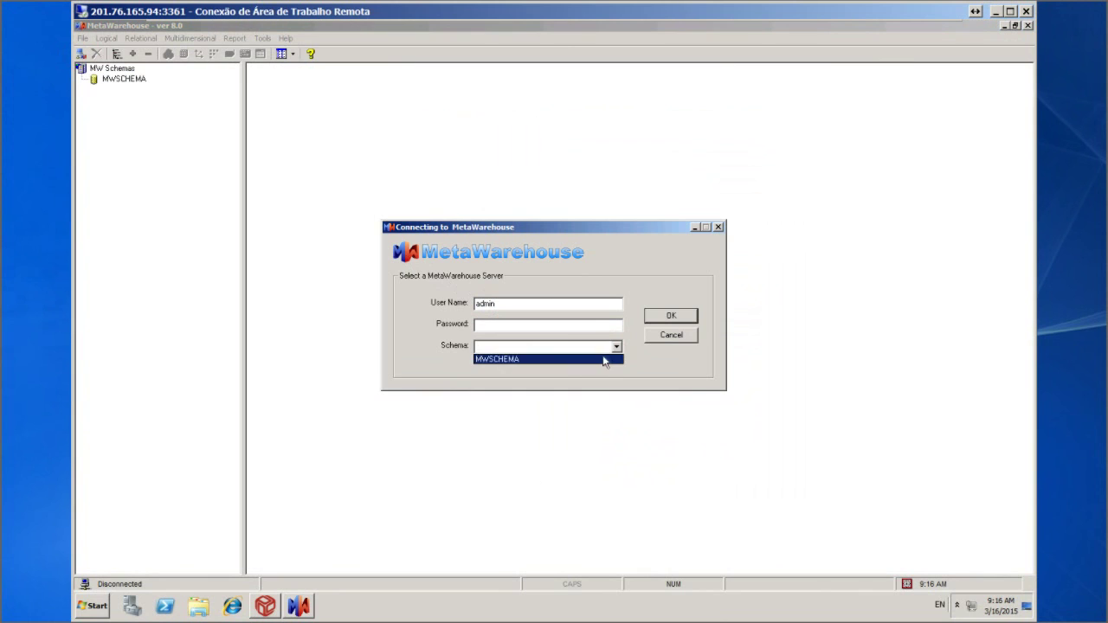
pyautogui.click(604, 359)
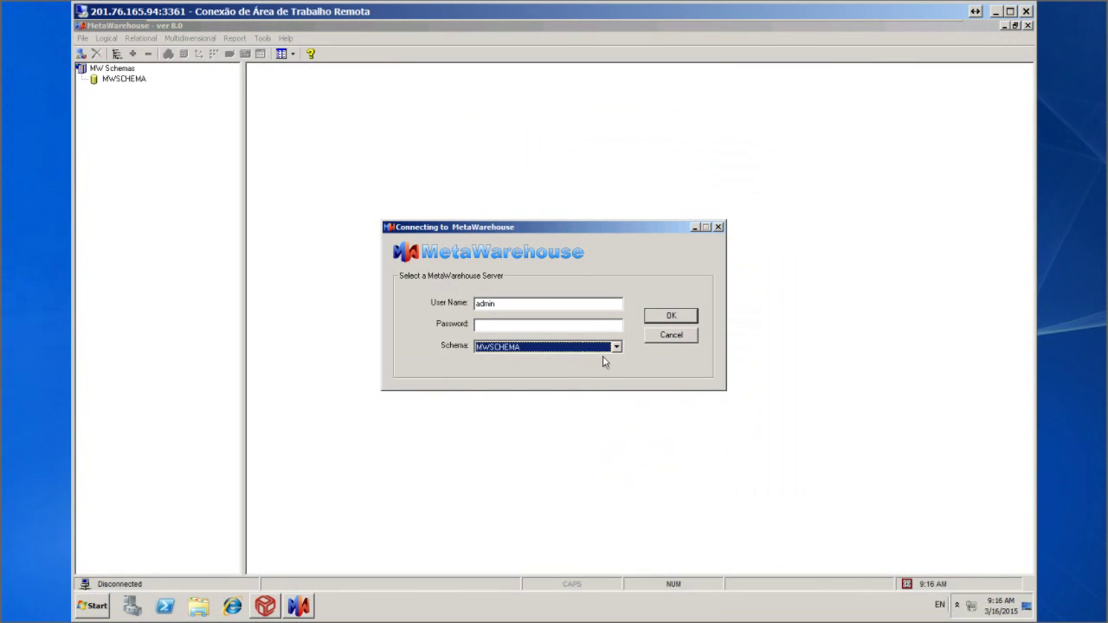
pyautogui.click(672, 317)
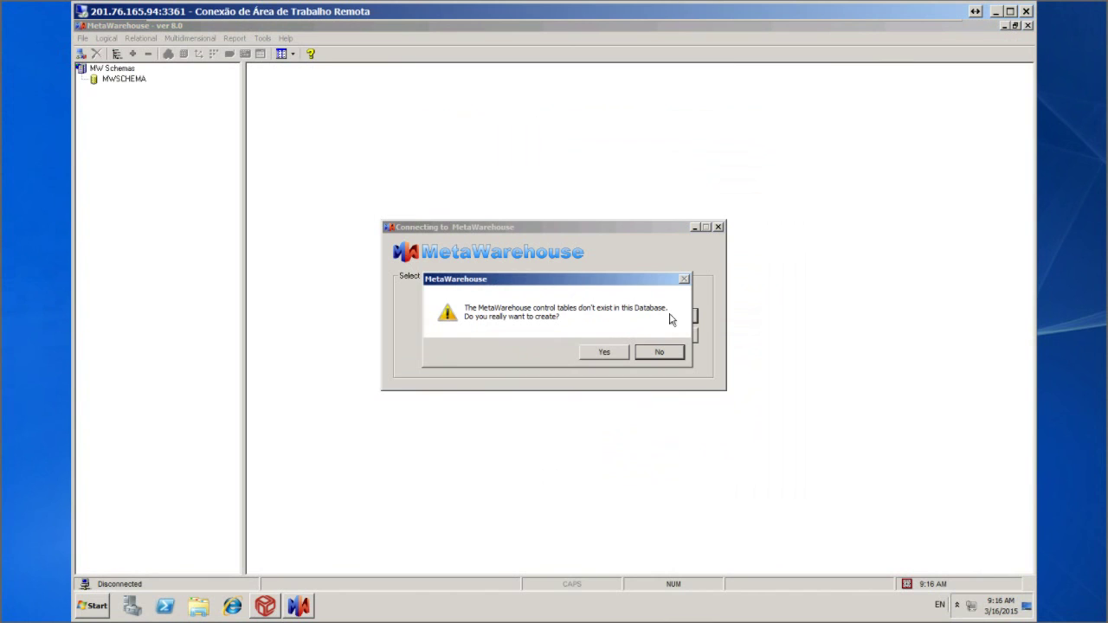
# Agree to create the missing control tables and insert the default transformation functions
pyautogui.click(610, 352)
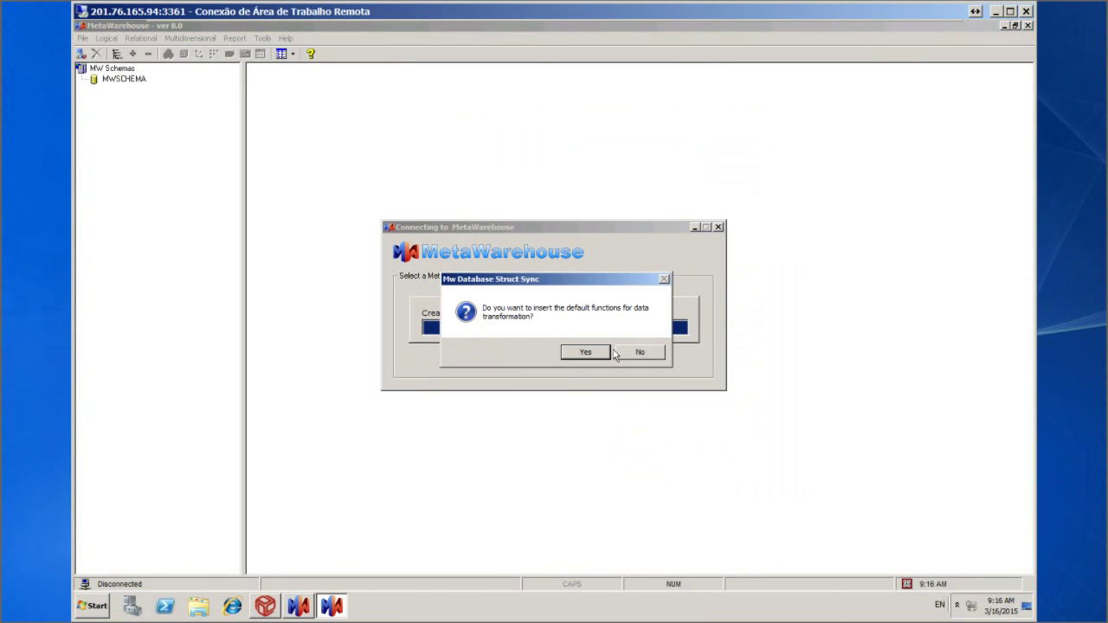
pyautogui.click(589, 353)
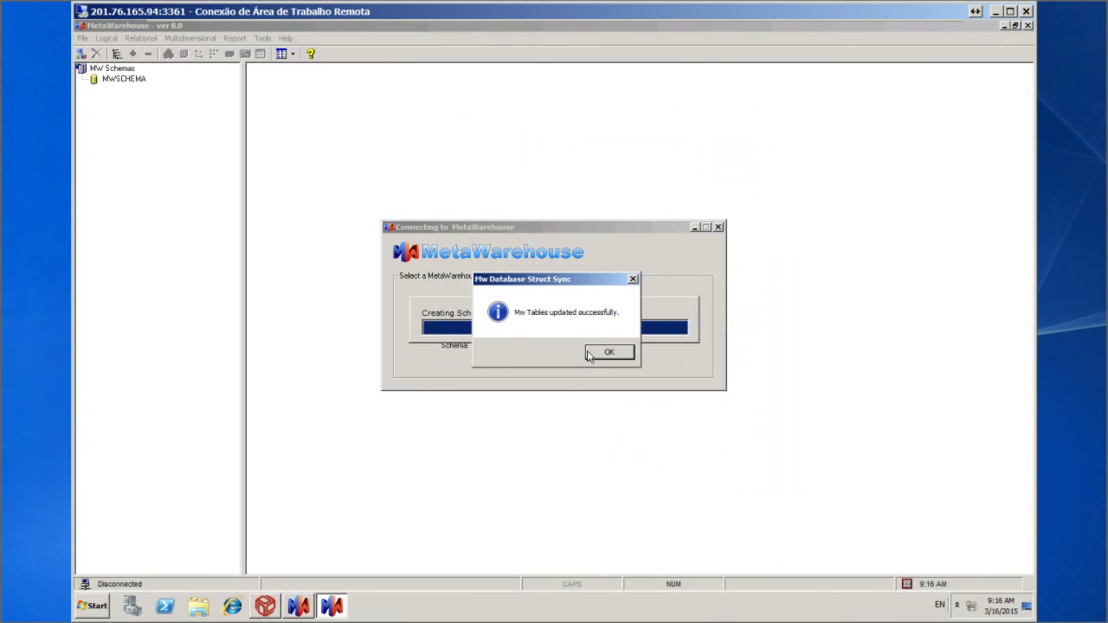
pyautogui.click(609, 352)
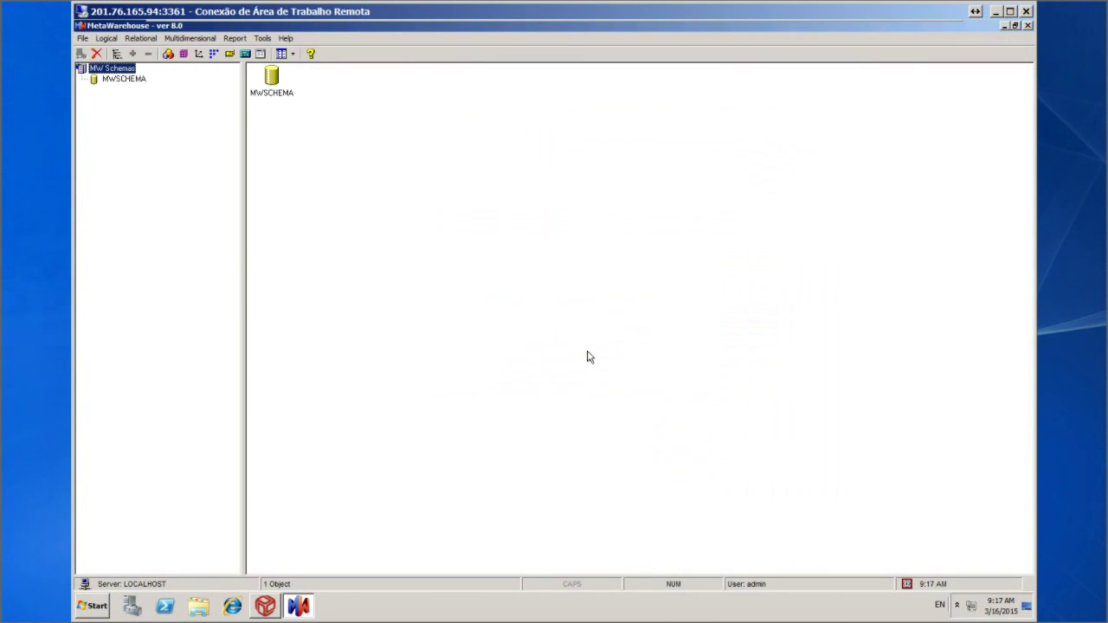
# Quit MetaWarehouse and launch SQL Server Management Studio from the Start menu
pyautogui.click(79, 40)
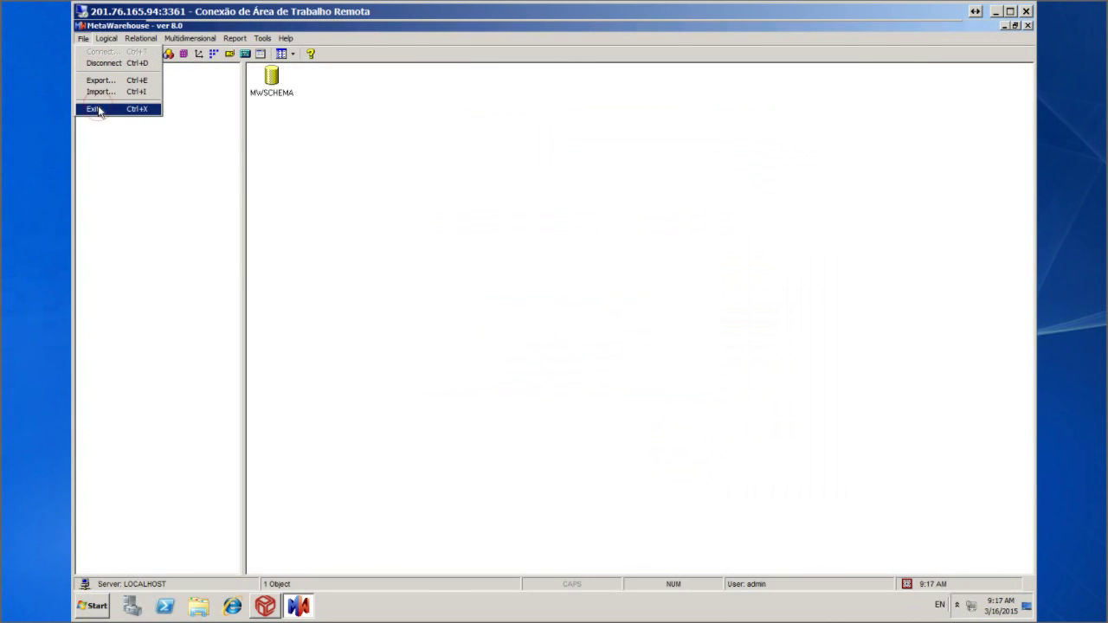
pyautogui.click(95, 109)
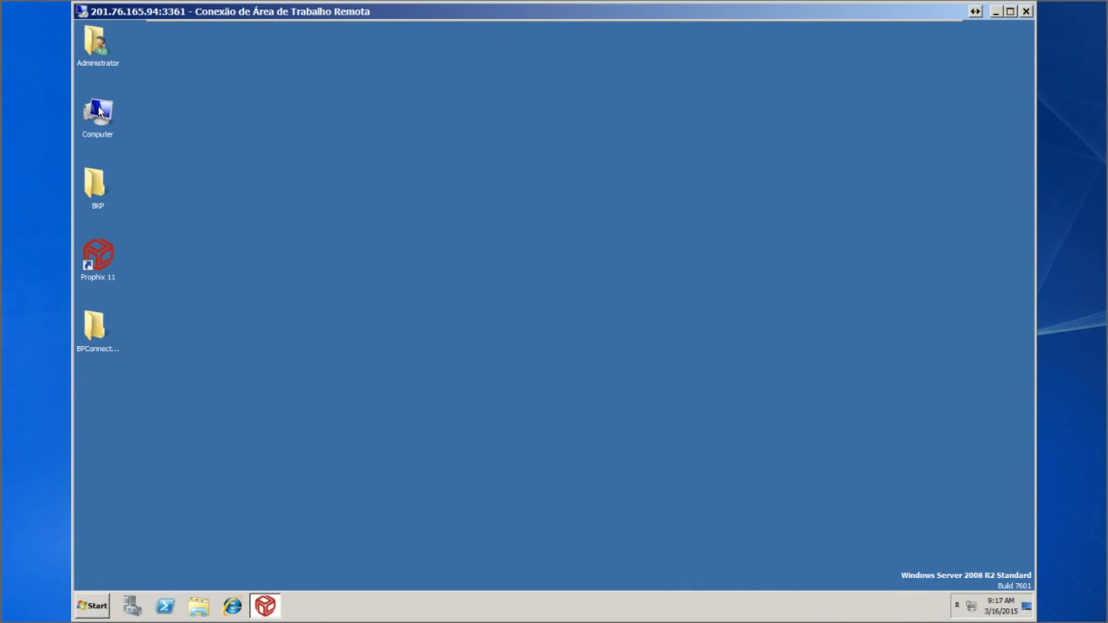
pyautogui.click(91, 606)
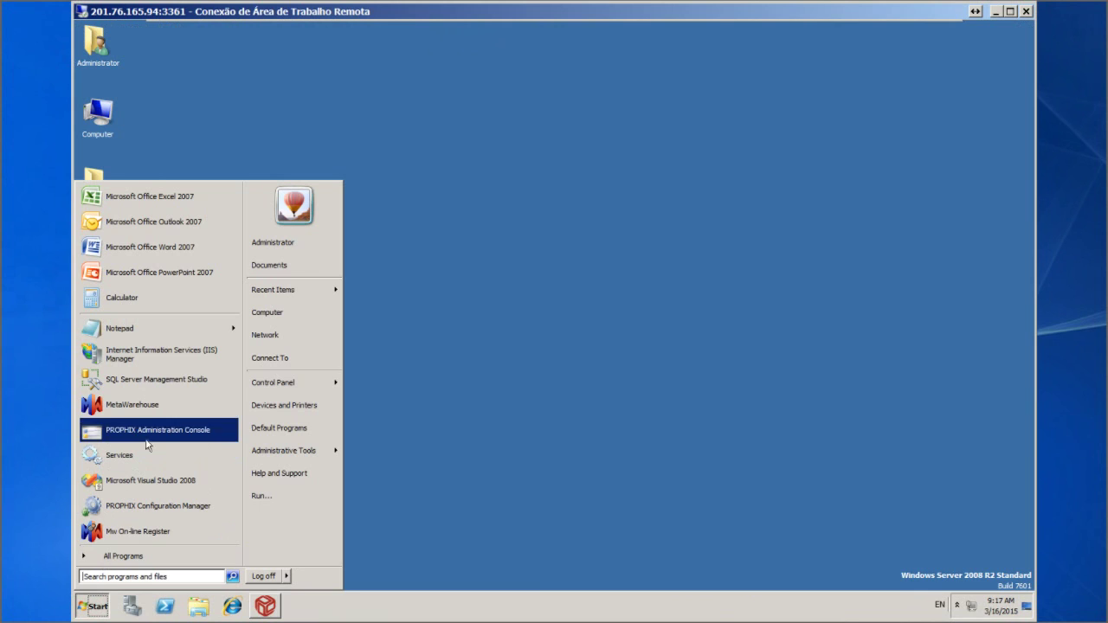
pyautogui.click(169, 384)
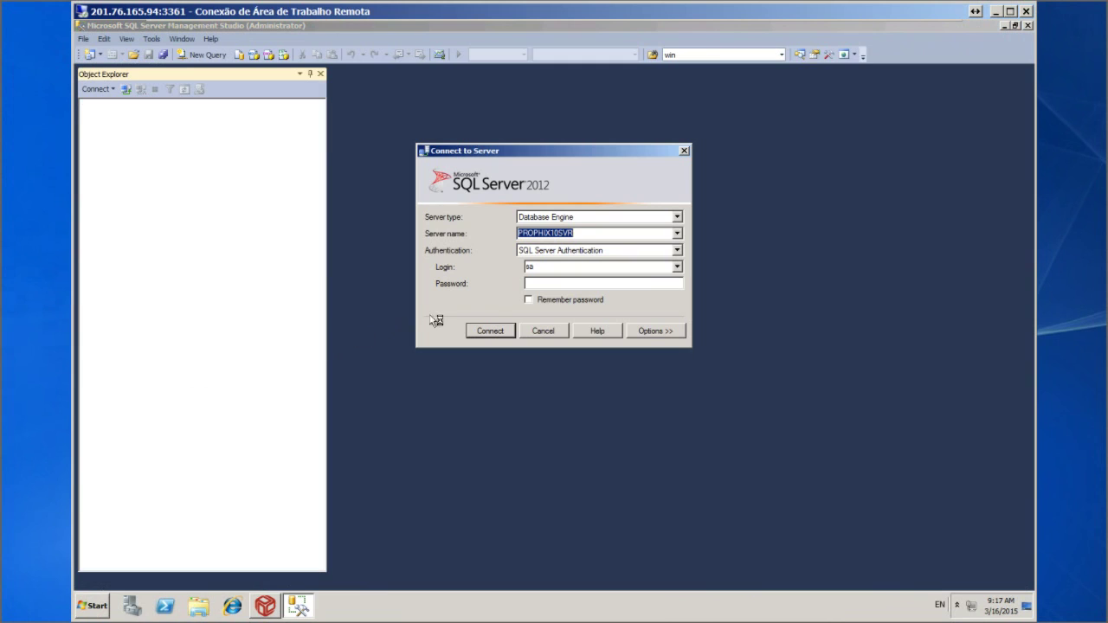
# Connect to the PROPHIX10SVR server using the sa password
pyautogui.click(549, 285)
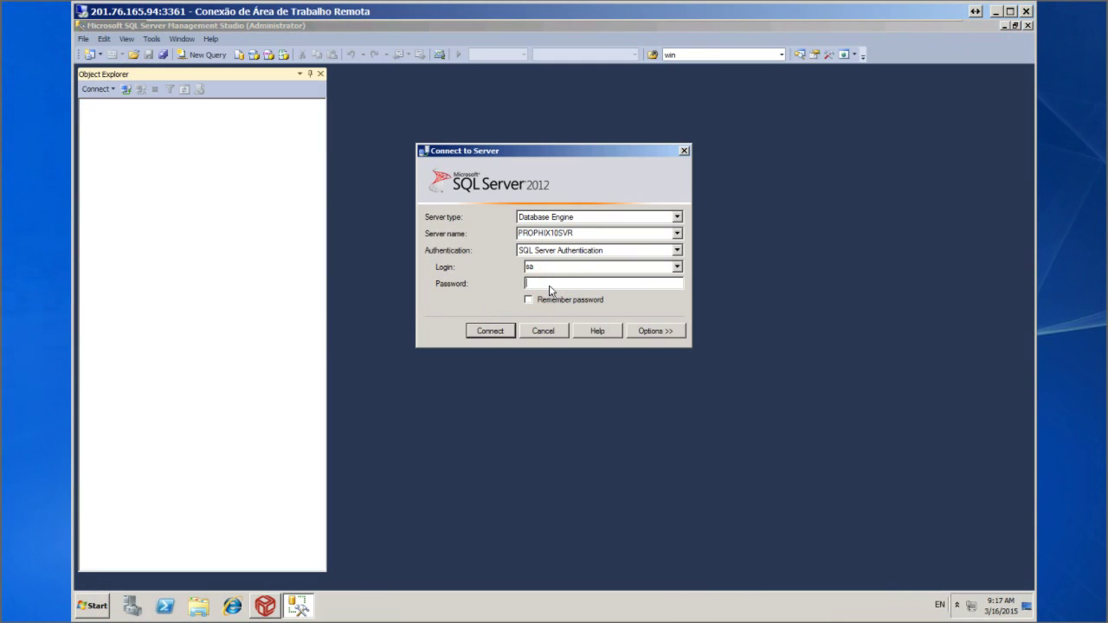
pyautogui.write('*********')
pyautogui.click(489, 333)
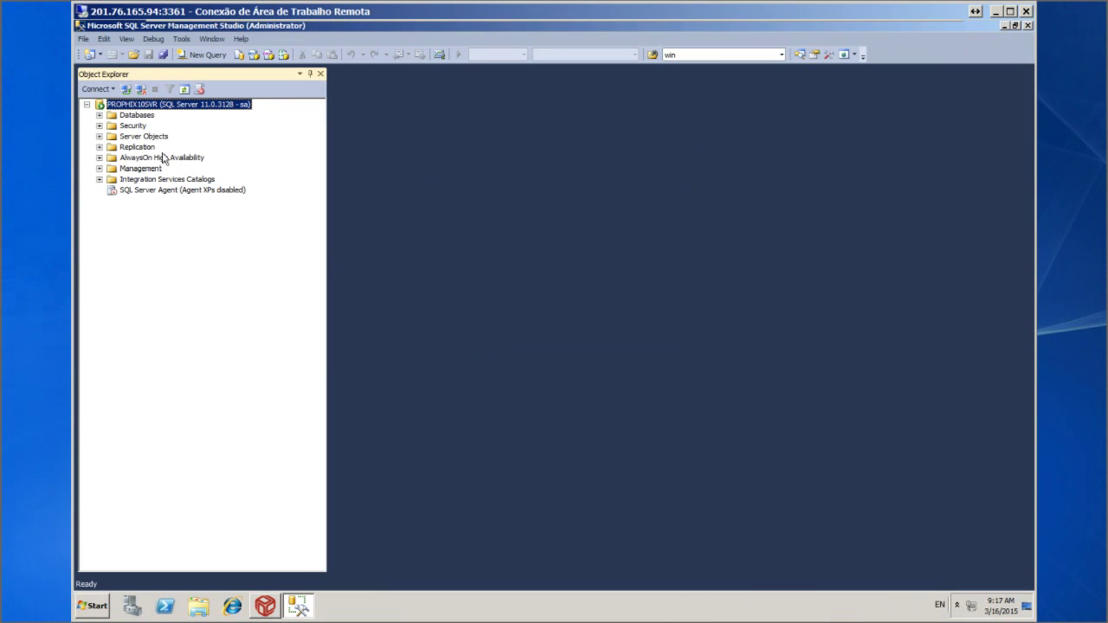
# Expand Databases > MWSCHEMA > Tables to list the new control tables
pyautogui.click(100, 115)
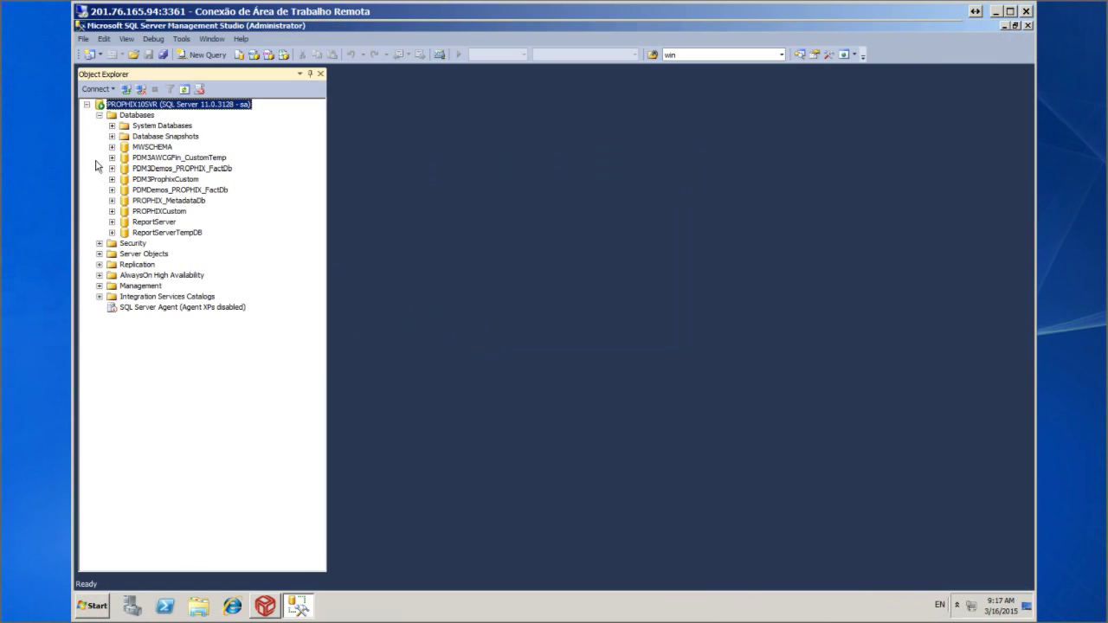
pyautogui.click(112, 147)
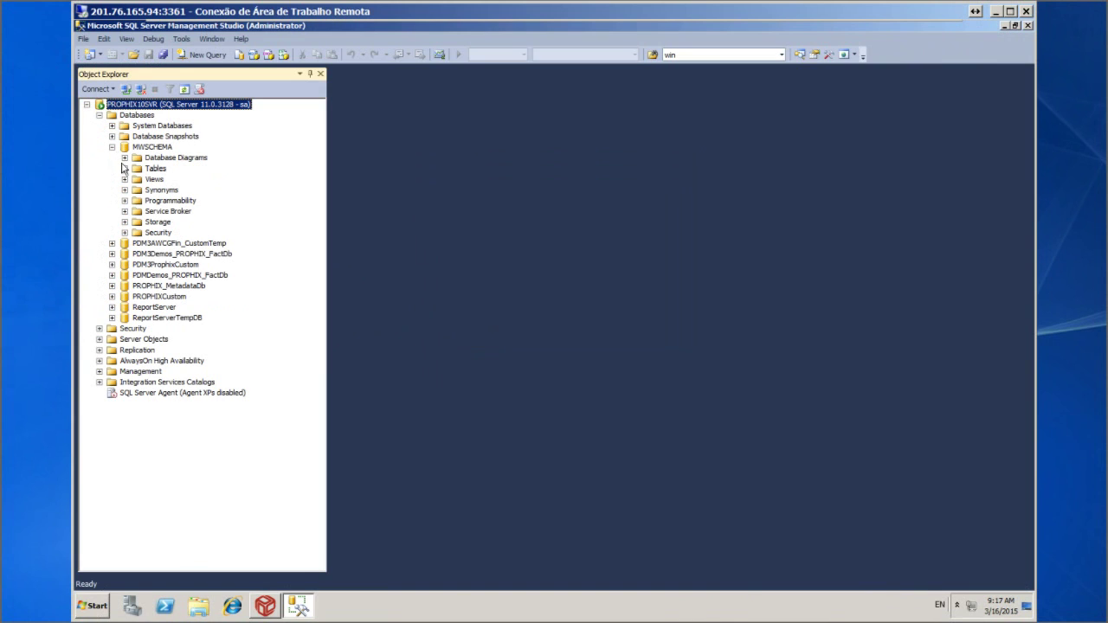
pyautogui.click(125, 168)
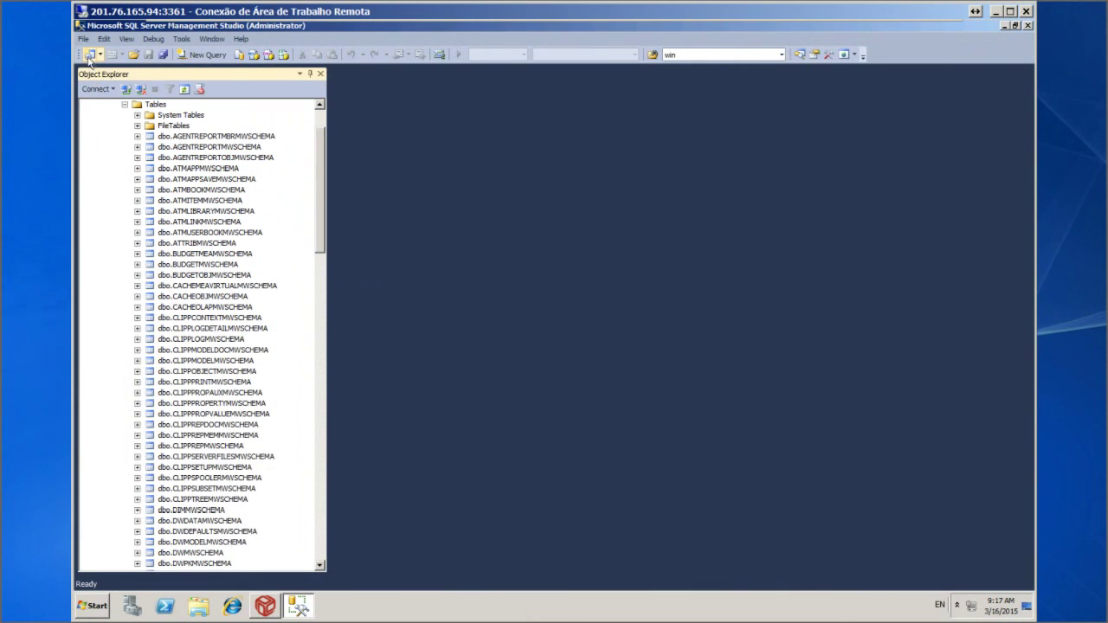
pyautogui.click(83, 38)
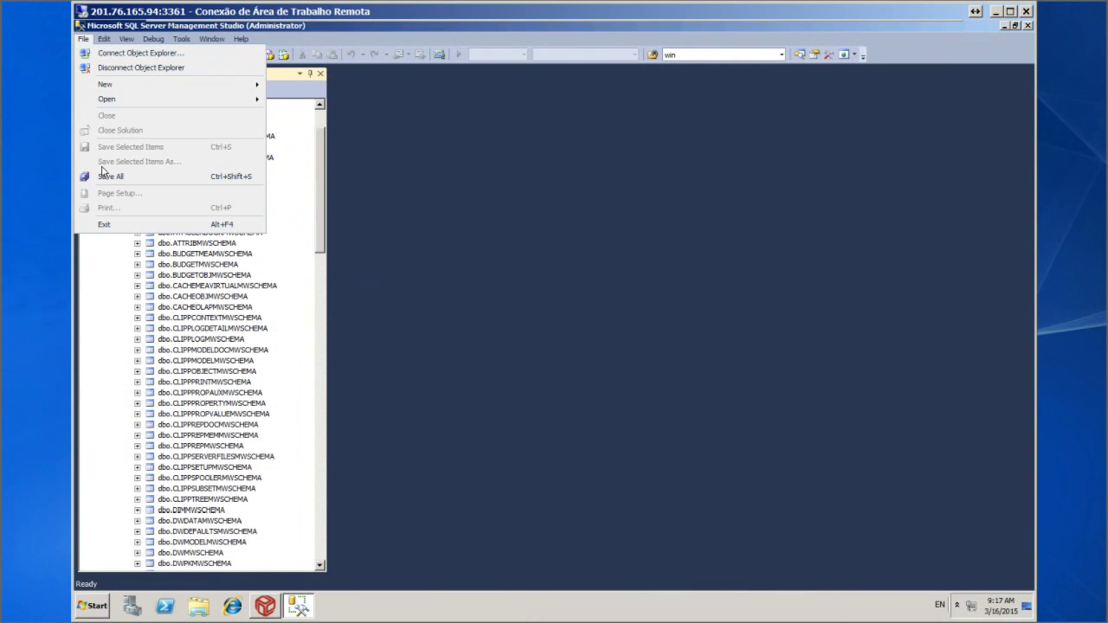
# Exit Management Studio and relaunch MetaWarehouse from the Start menu
pyautogui.click(110, 225)
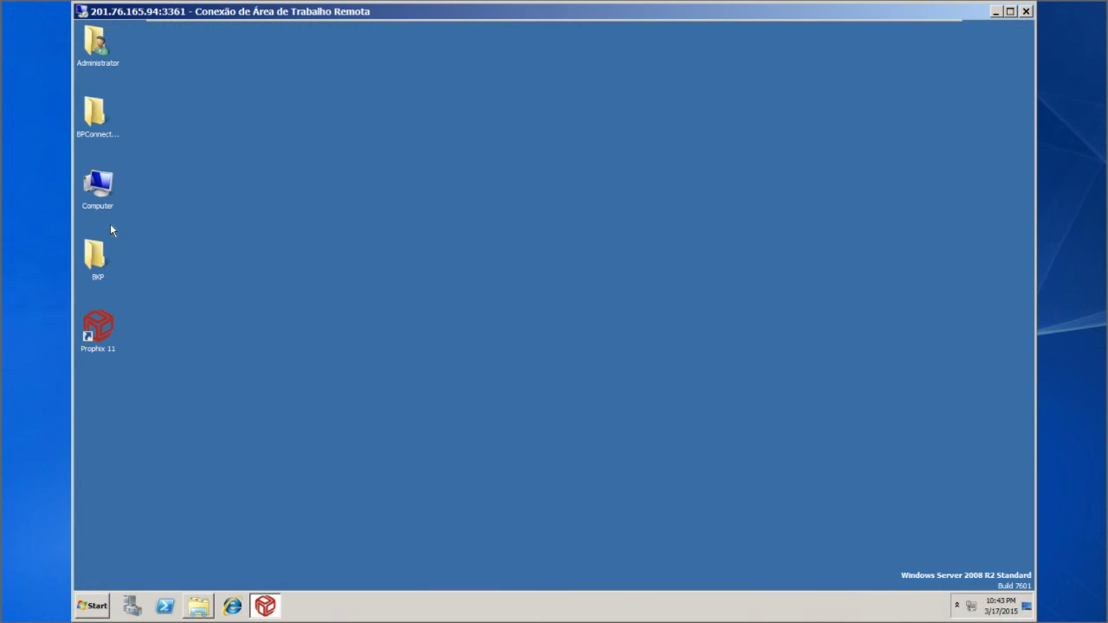
pyautogui.click(93, 607)
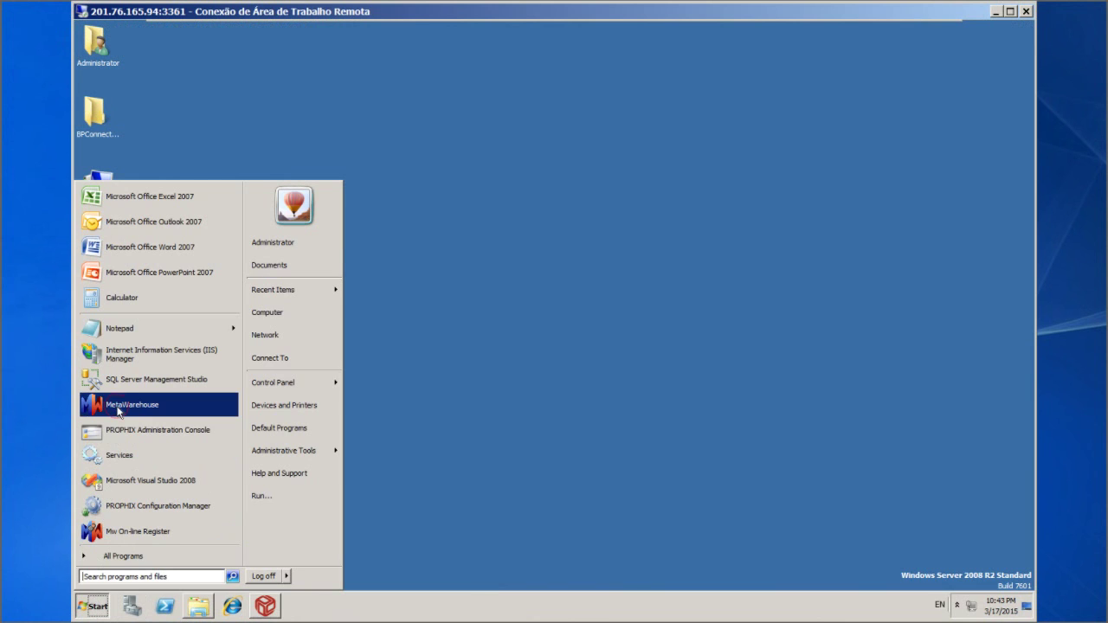
pyautogui.click(118, 412)
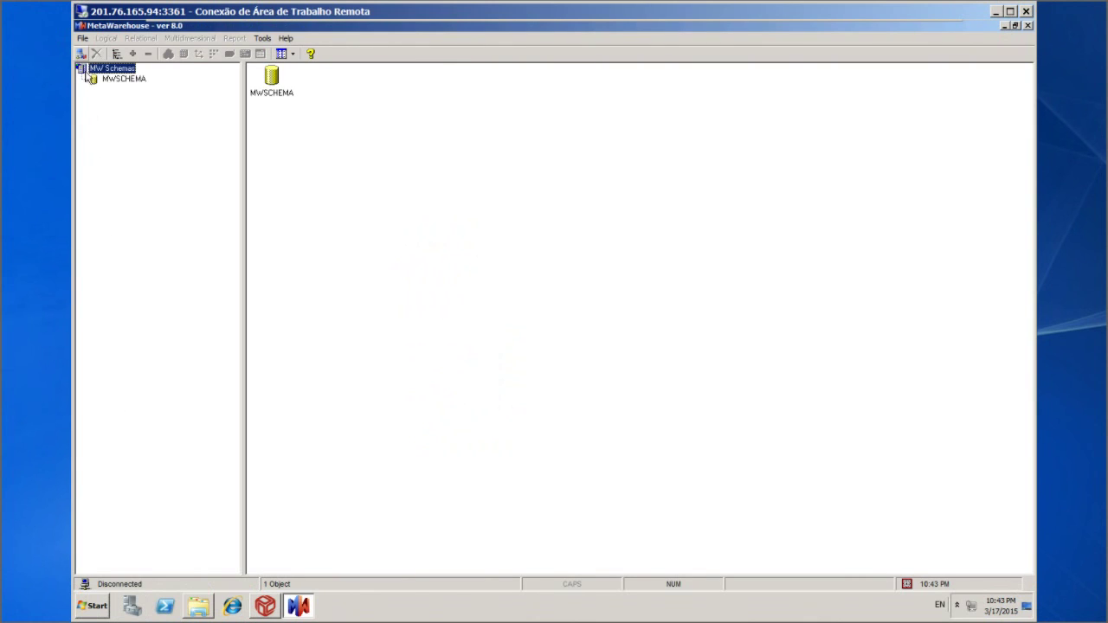
# Reconnect through File > Connect to the MWSCHEMA schema on LOCALHOST as admin
pyautogui.click(83, 38)
pyautogui.click(98, 52)
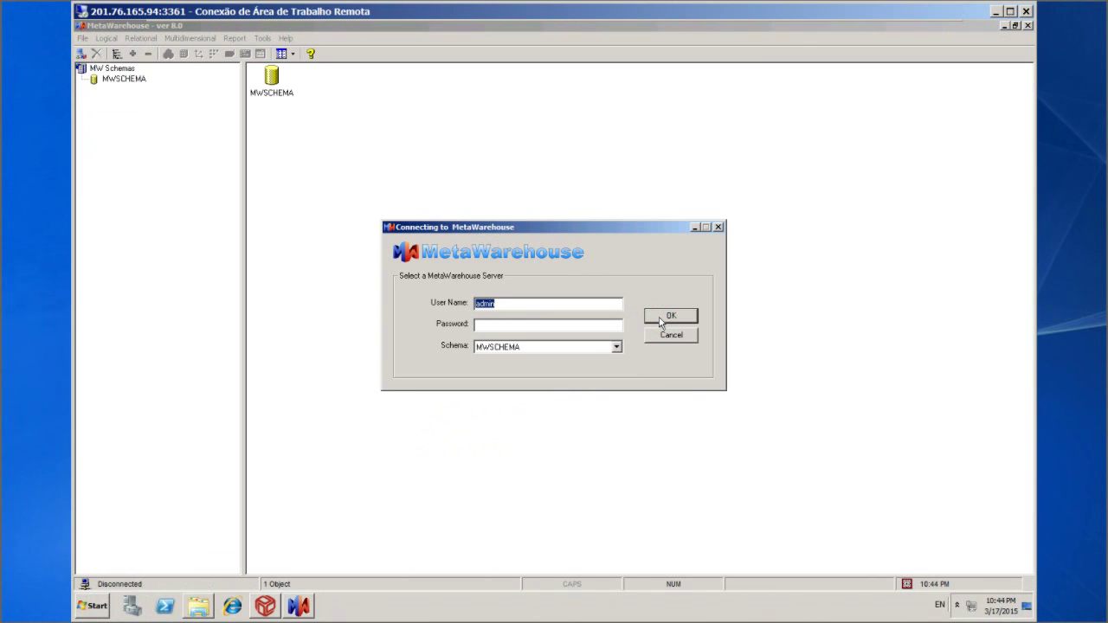
pyautogui.click(660, 321)
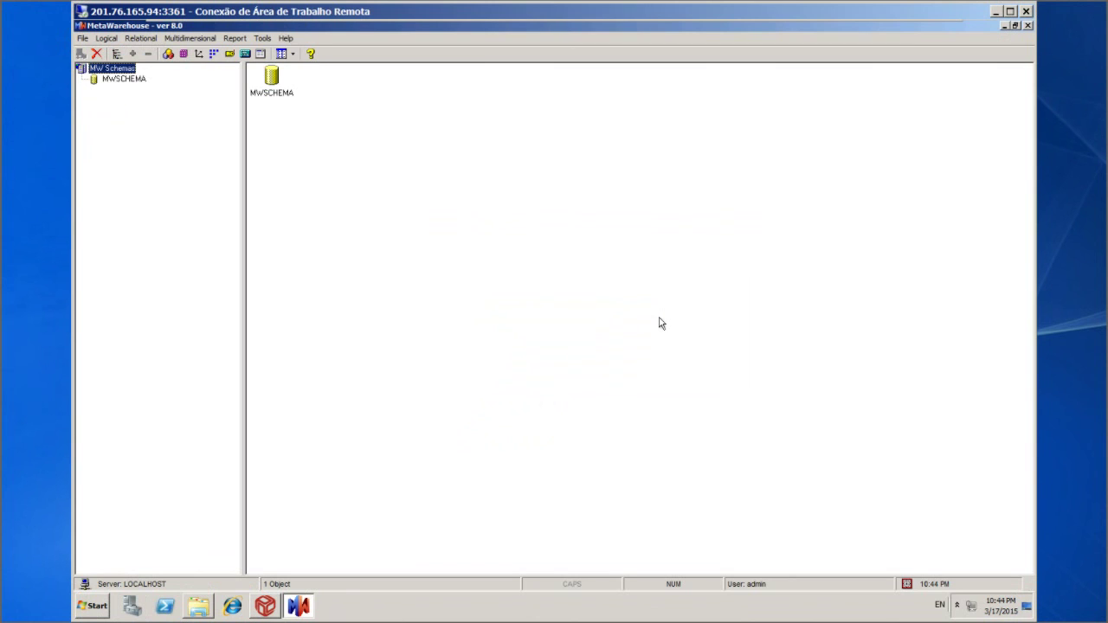
# Create a new meta model identified as MWSCHEMA, add it to the meta model list, and close the dialog
pyautogui.click(107, 39)
pyautogui.moveTo(177, 52)
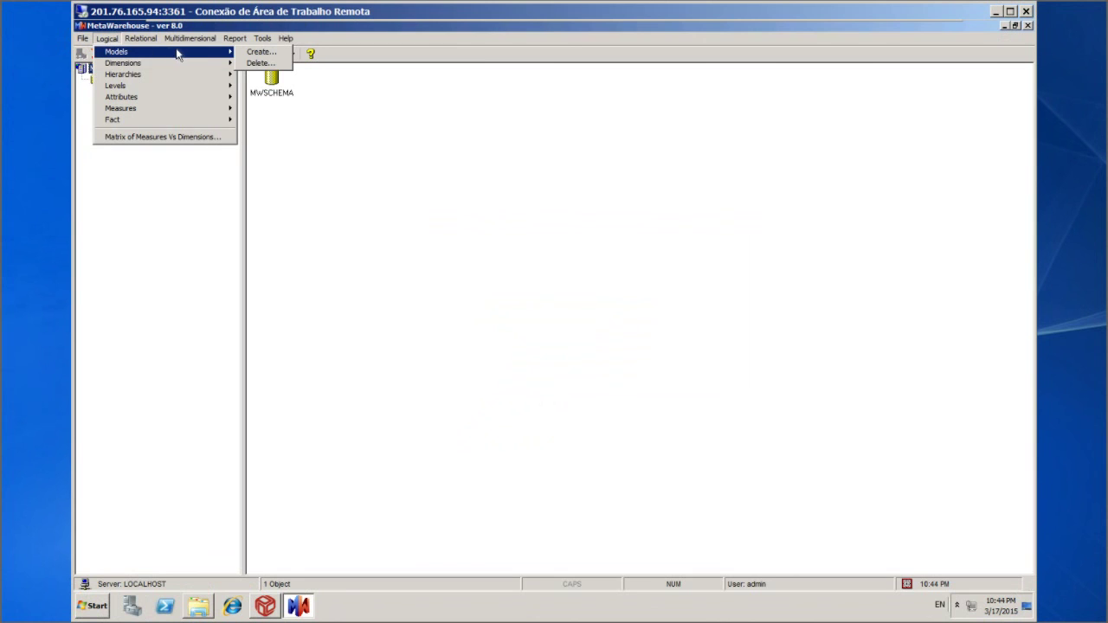
pyautogui.click(259, 53)
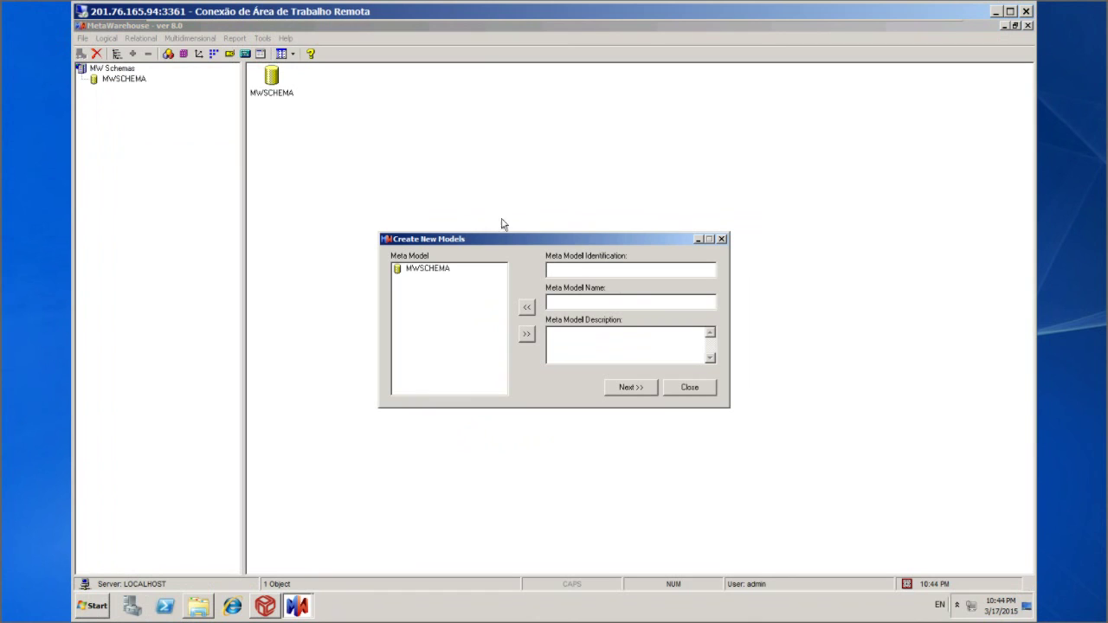
pyautogui.press('capslock')
pyautogui.press('capslock')
pyautogui.press('capslock')
pyautogui.write('MWSCHEMA')
pyautogui.press('Tab')
pyautogui.write('MWSCHEMA')
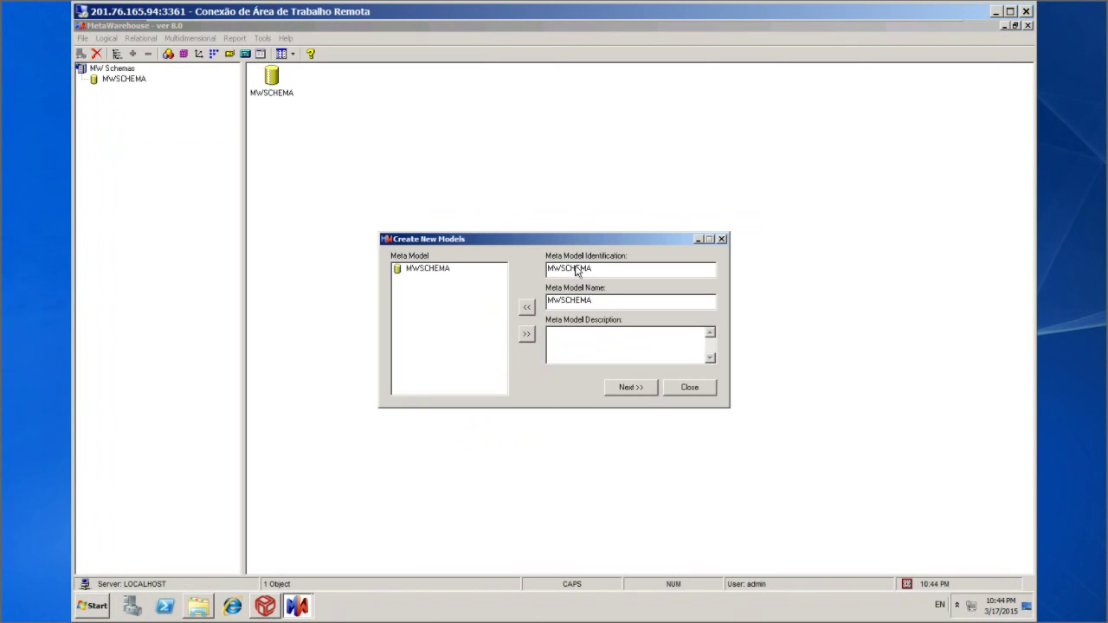
pyautogui.click(526, 310)
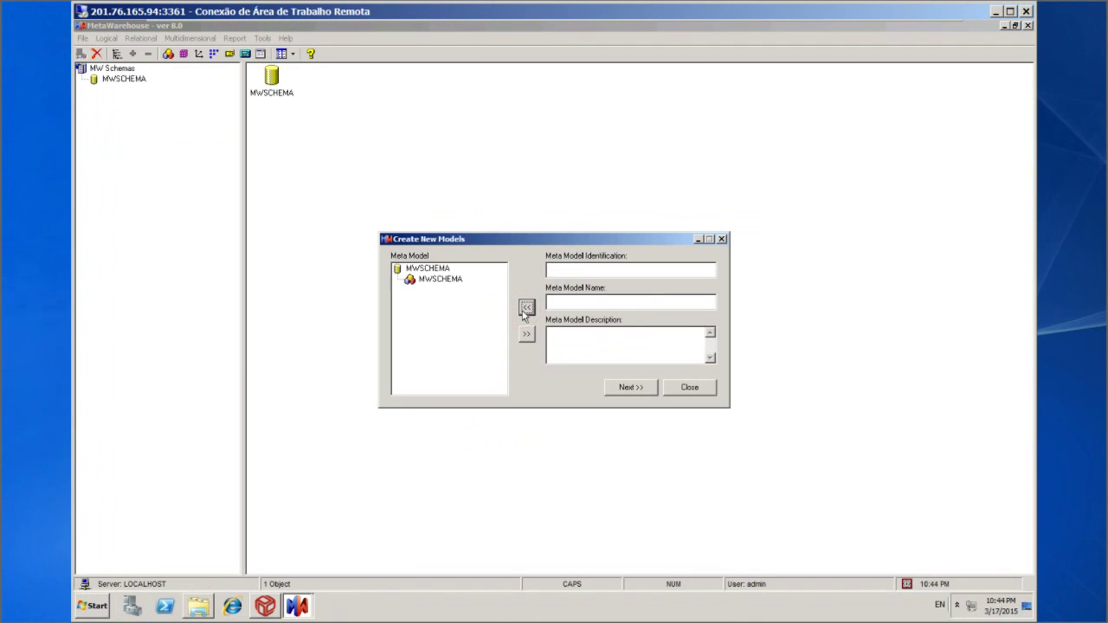
pyautogui.click(693, 393)
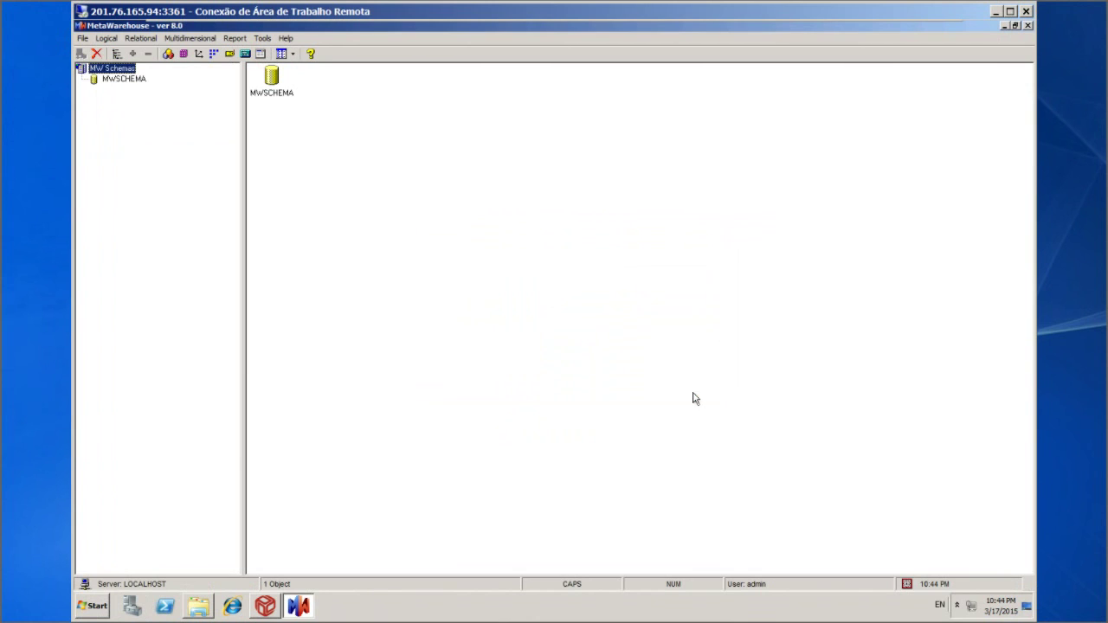
pyautogui.click(89, 40)
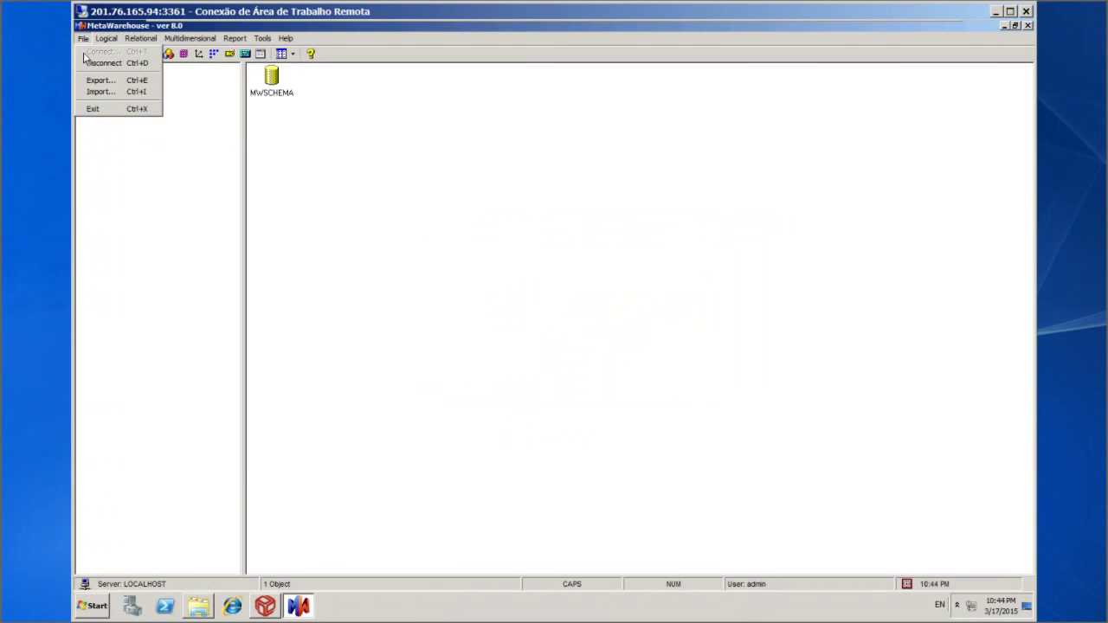
# Quit MetaWarehouse and browse to BPConnector_v1_3_110\Install\BP Connector Web Services, selecting setup.exe
pyautogui.click(96, 109)
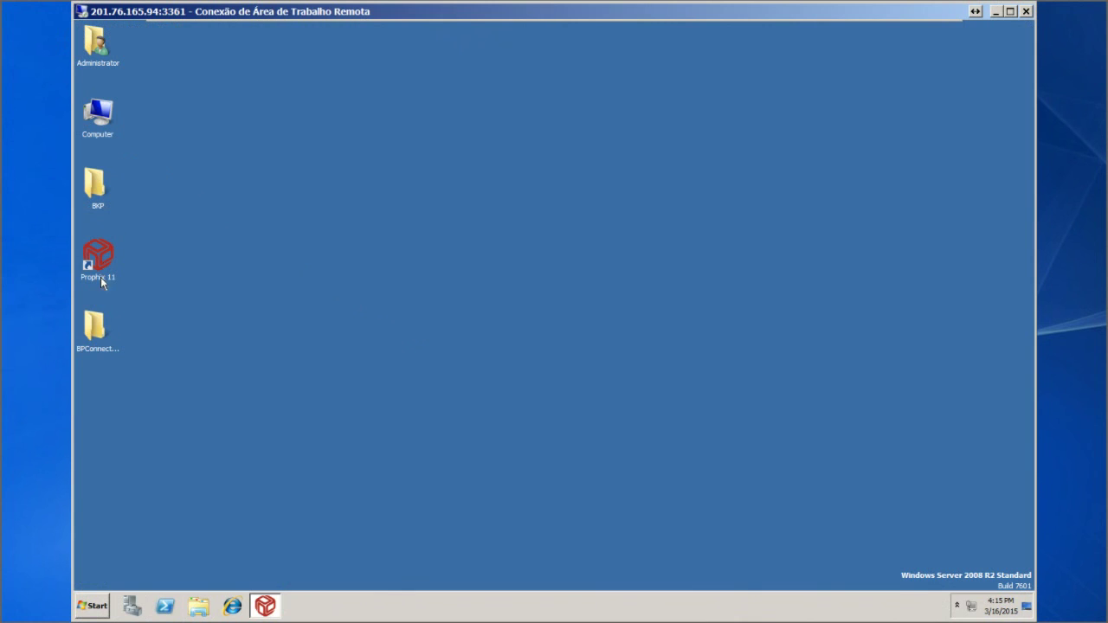
pyautogui.doubleClick(95, 331)
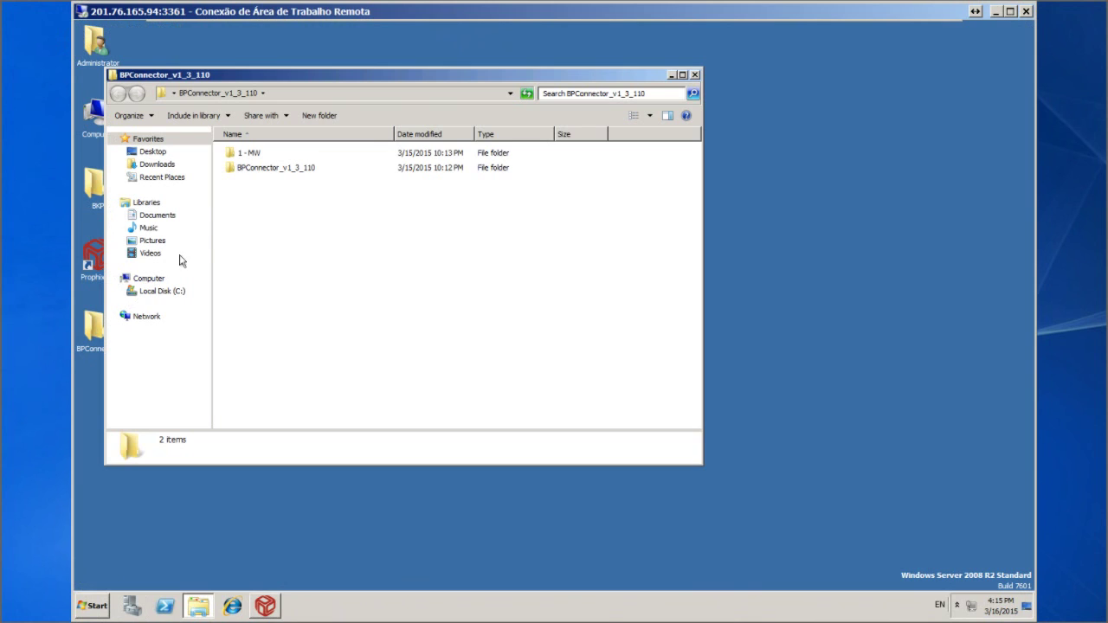
pyautogui.doubleClick(287, 169)
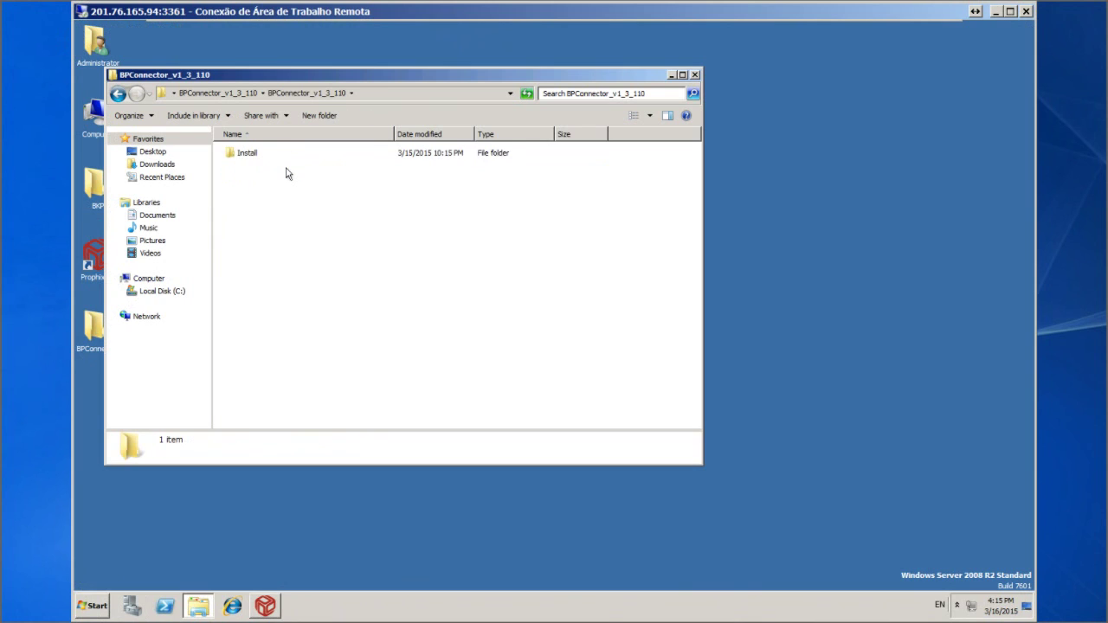
pyautogui.doubleClick(261, 155)
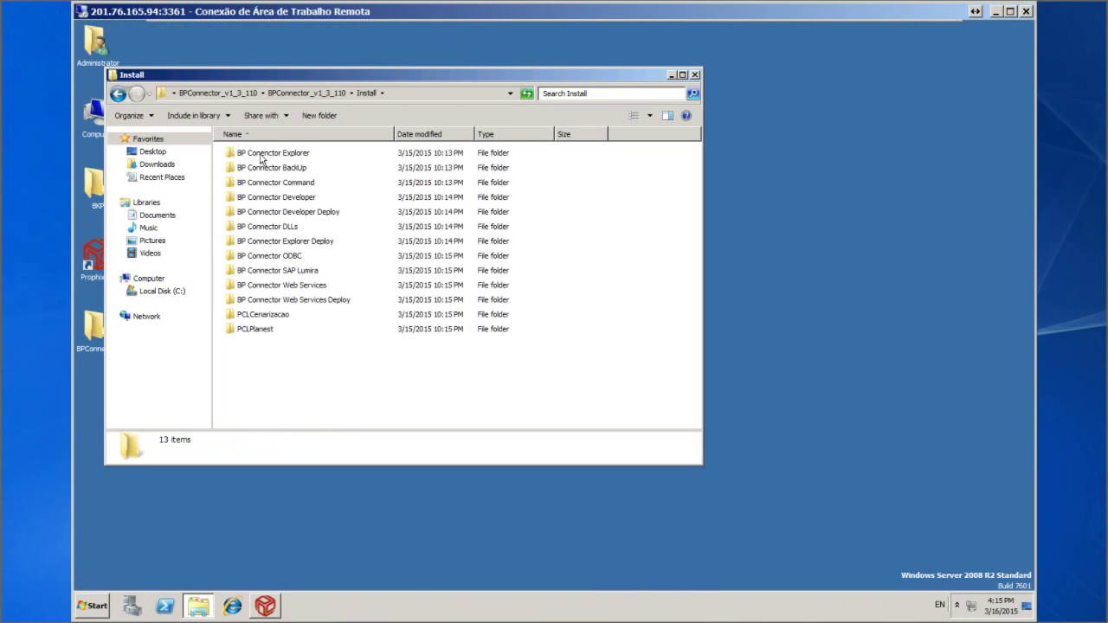
pyautogui.doubleClick(298, 286)
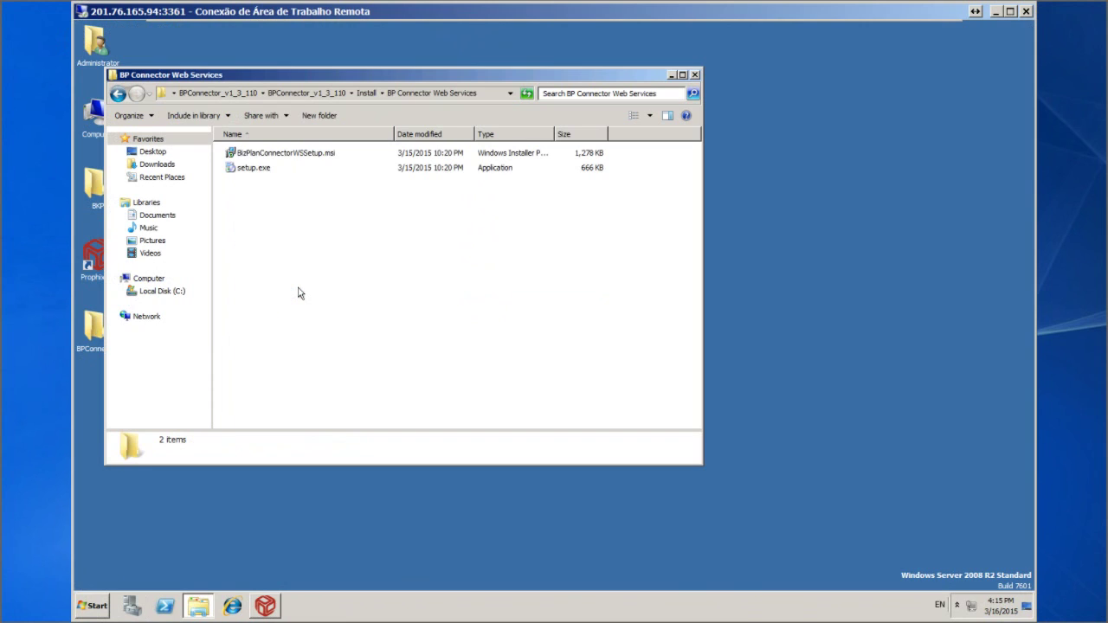
pyautogui.click(258, 173)
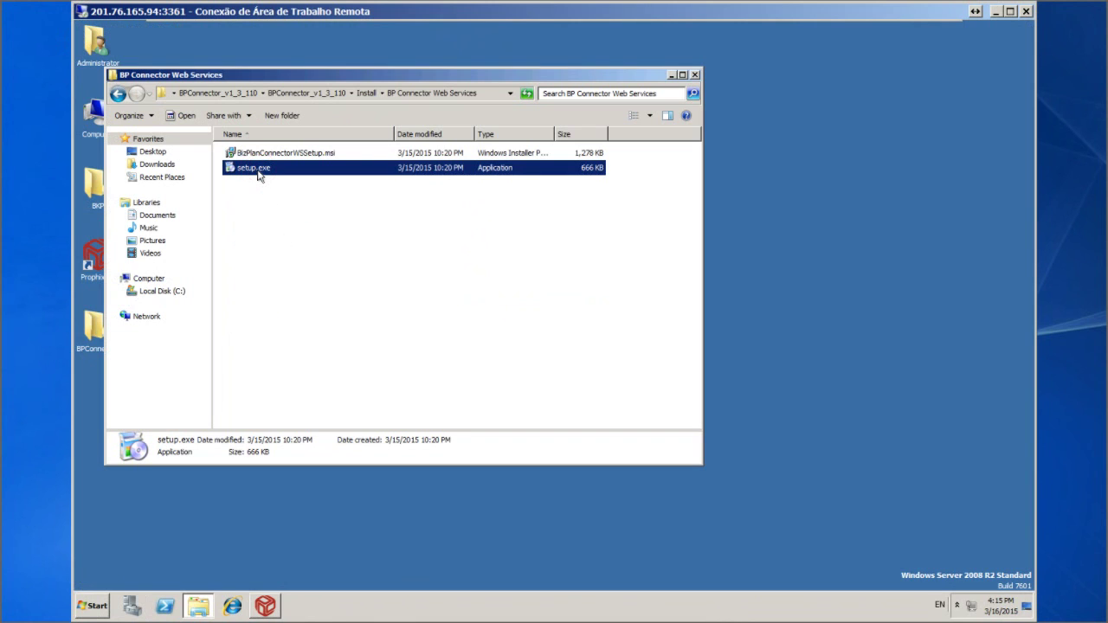
# Run setup.exe and install BizPlanConnectorWS on Default Web Site with DefaultAppPool, accepting all defaults
pyautogui.doubleClick(259, 173)
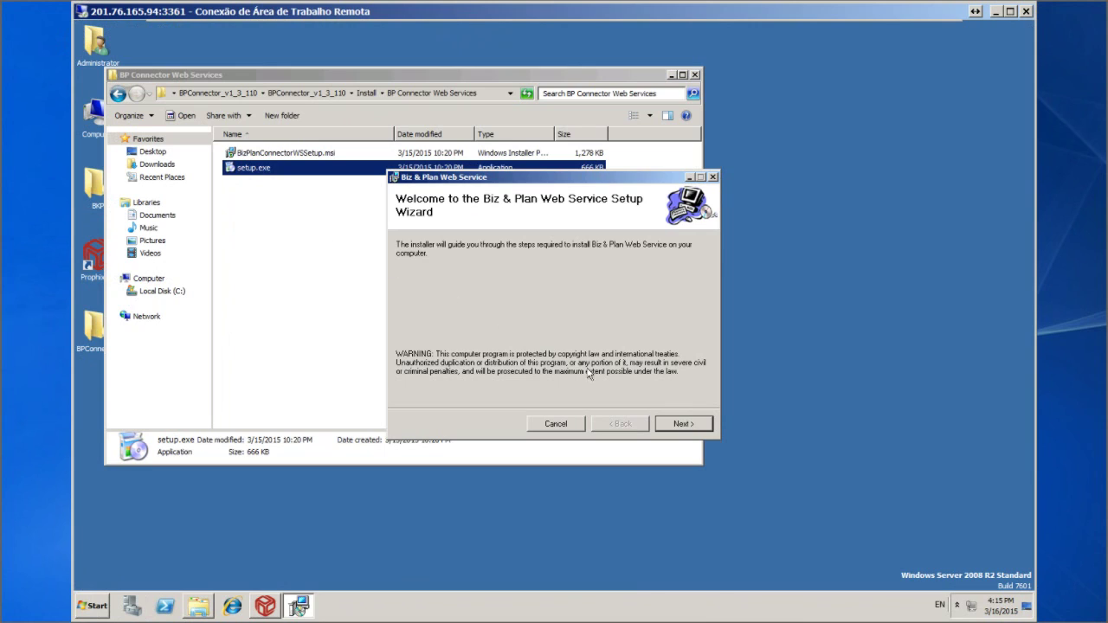
pyautogui.click(684, 423)
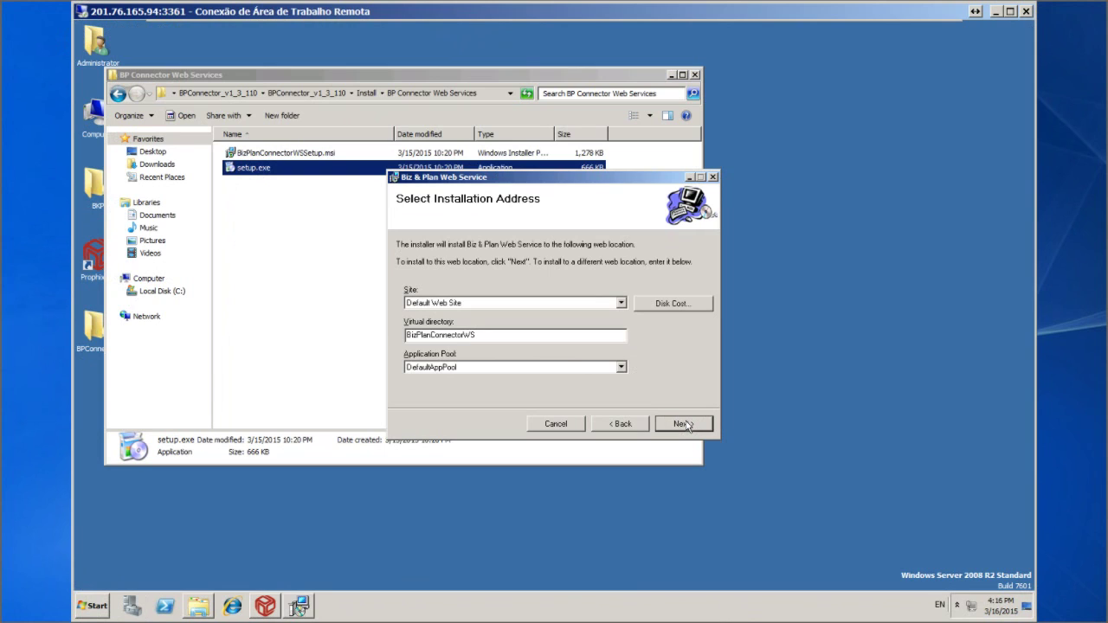
pyautogui.click(684, 423)
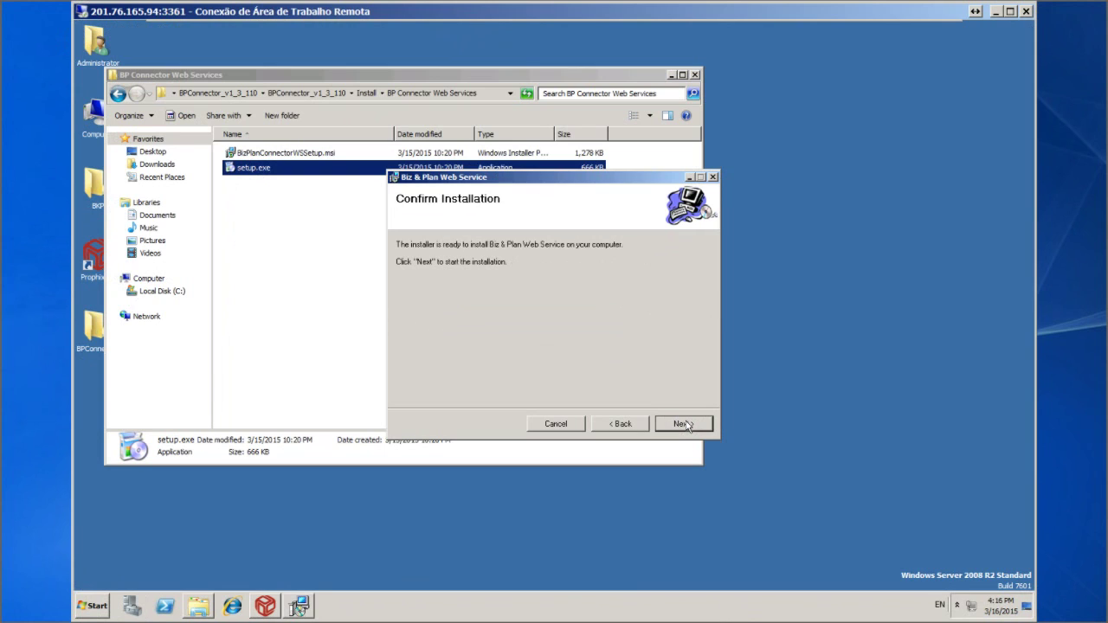
pyautogui.click(685, 424)
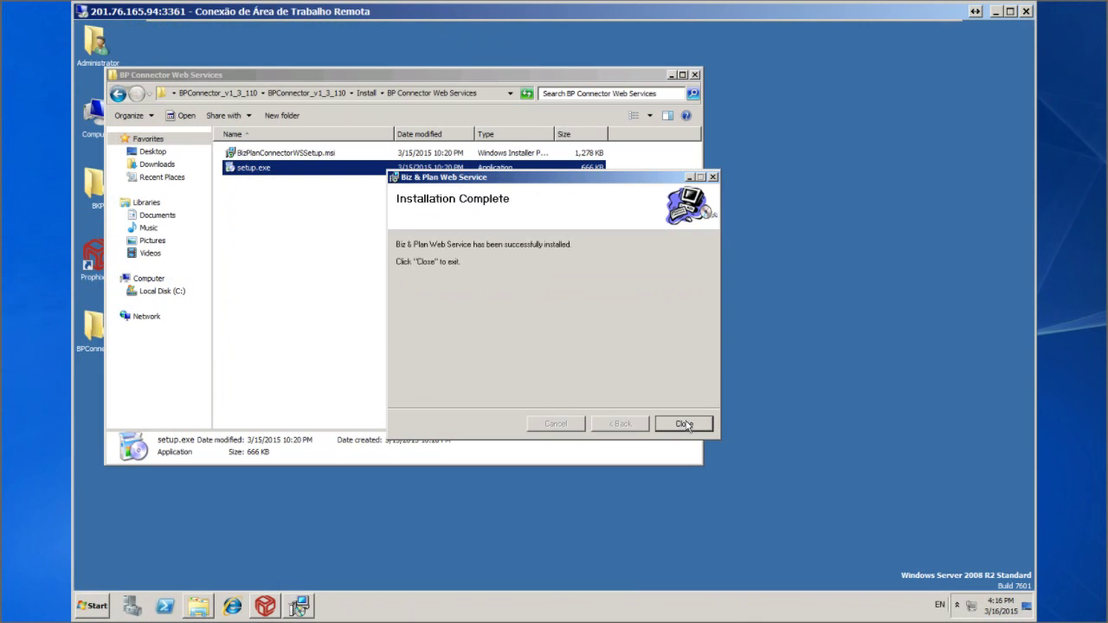
pyautogui.click(684, 424)
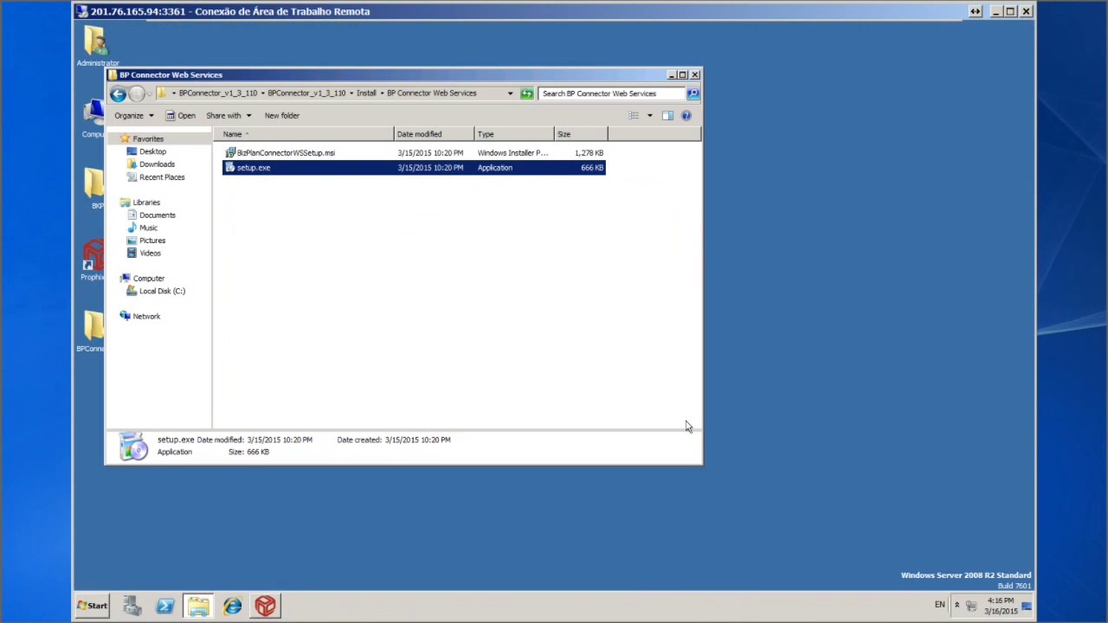
# Close the installer folder and launch IIS Manager from Administrative Tools
pyautogui.click(694, 76)
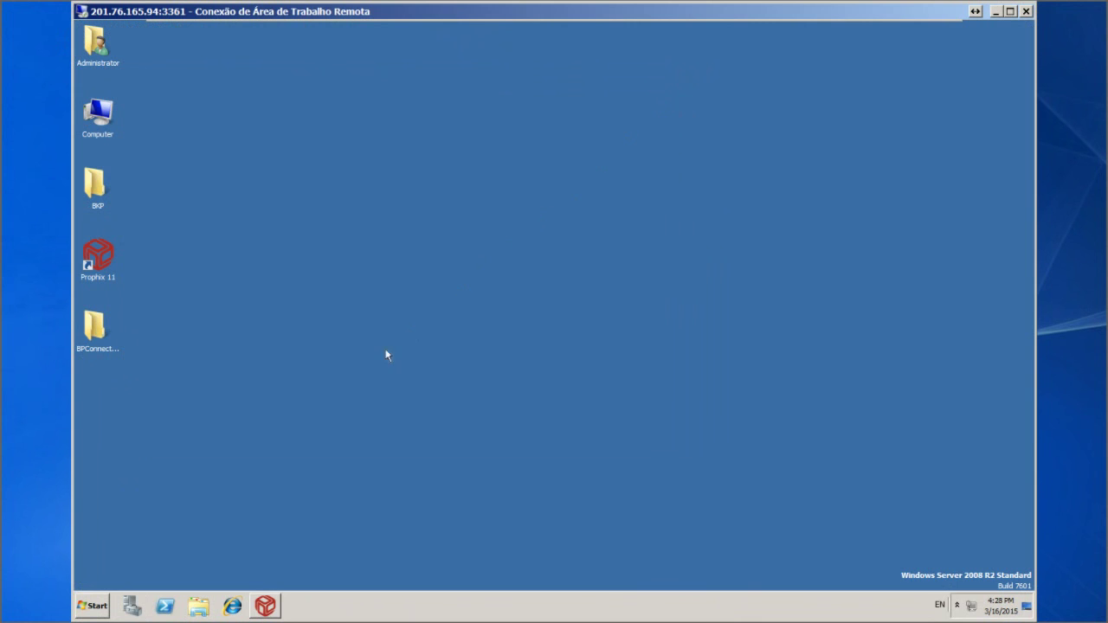
pyautogui.click(97, 606)
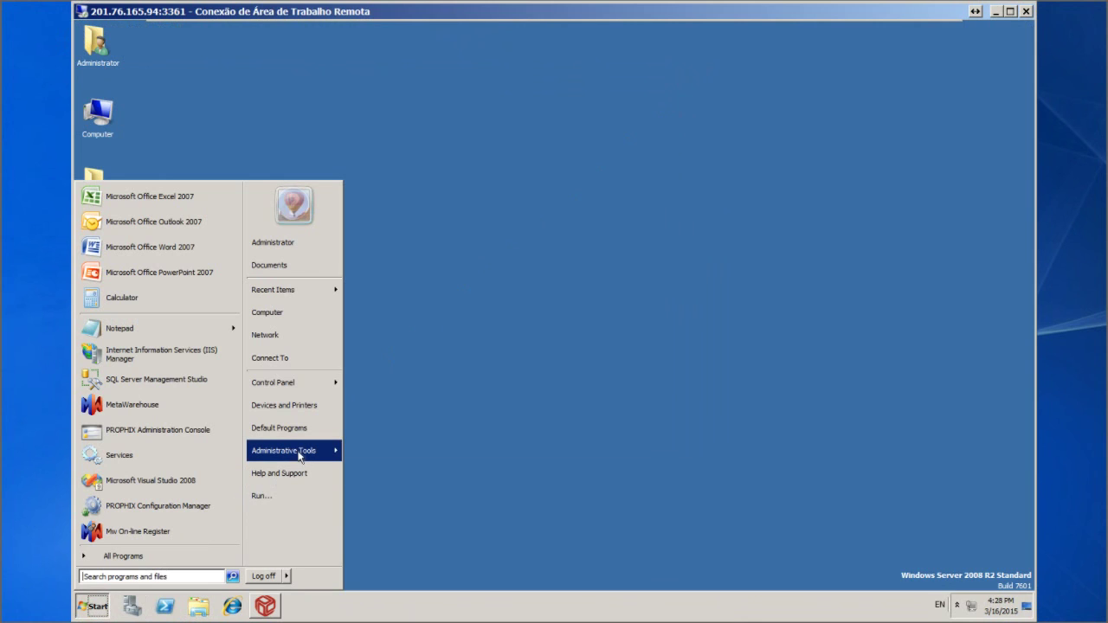
pyautogui.moveTo(302, 457)
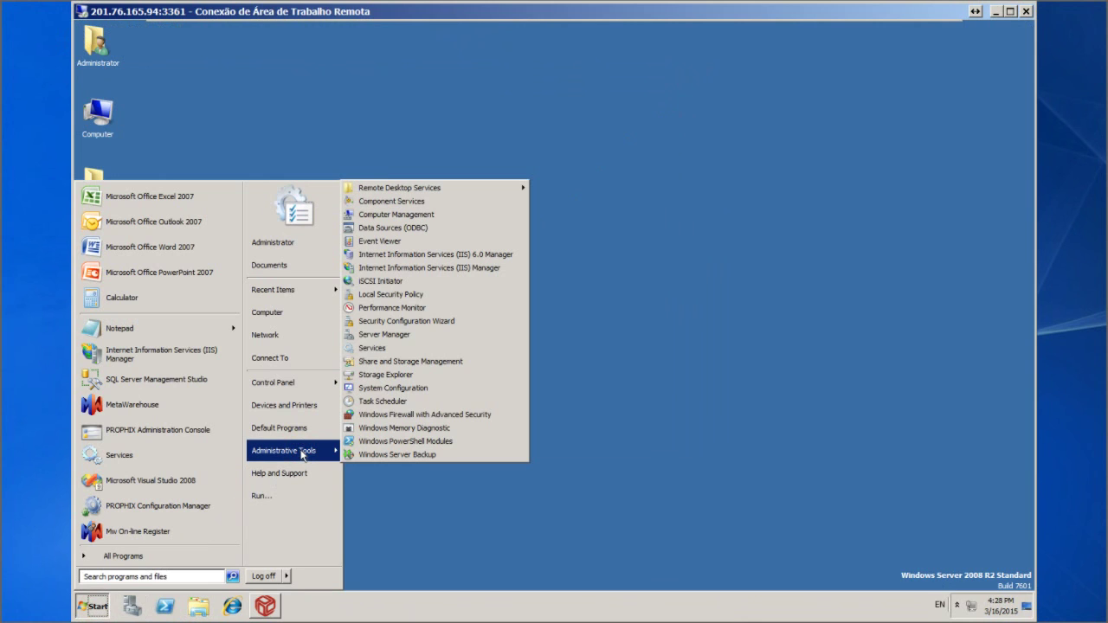
pyautogui.click(453, 270)
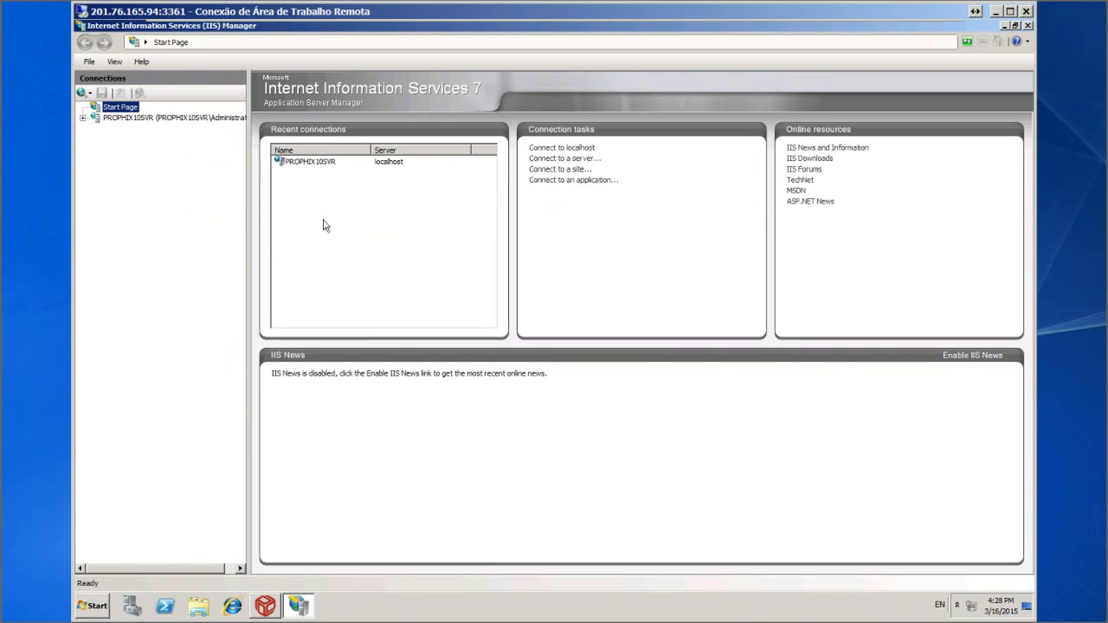
# Check DefaultAppPool under Application Pools and confirm BizPlanConnectorWS appears under Default Web Site
pyautogui.click(83, 119)
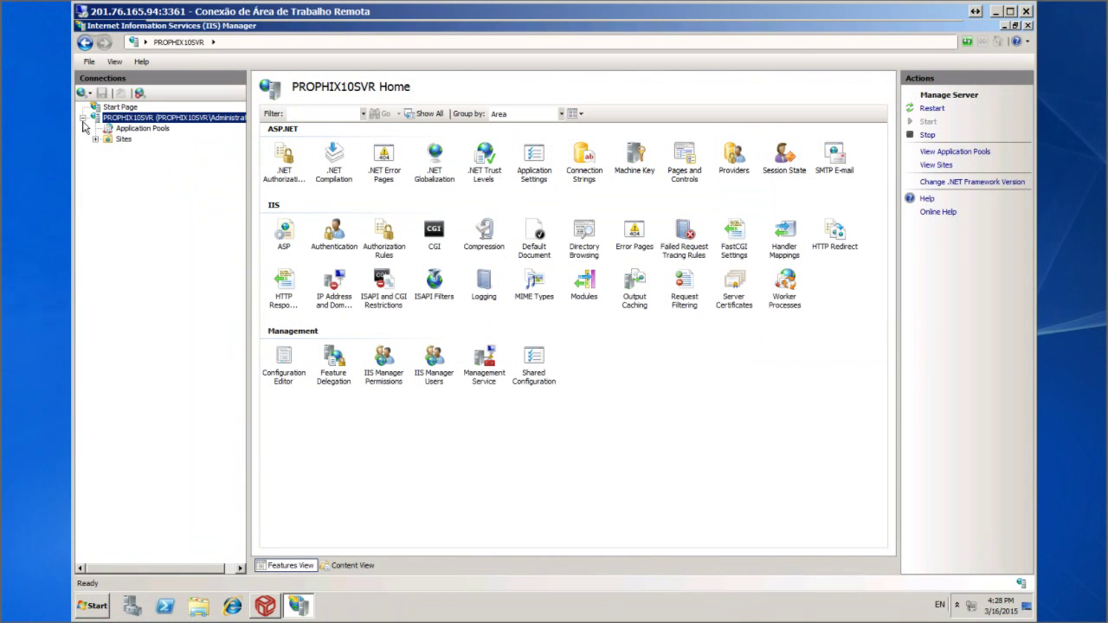
pyautogui.click(136, 129)
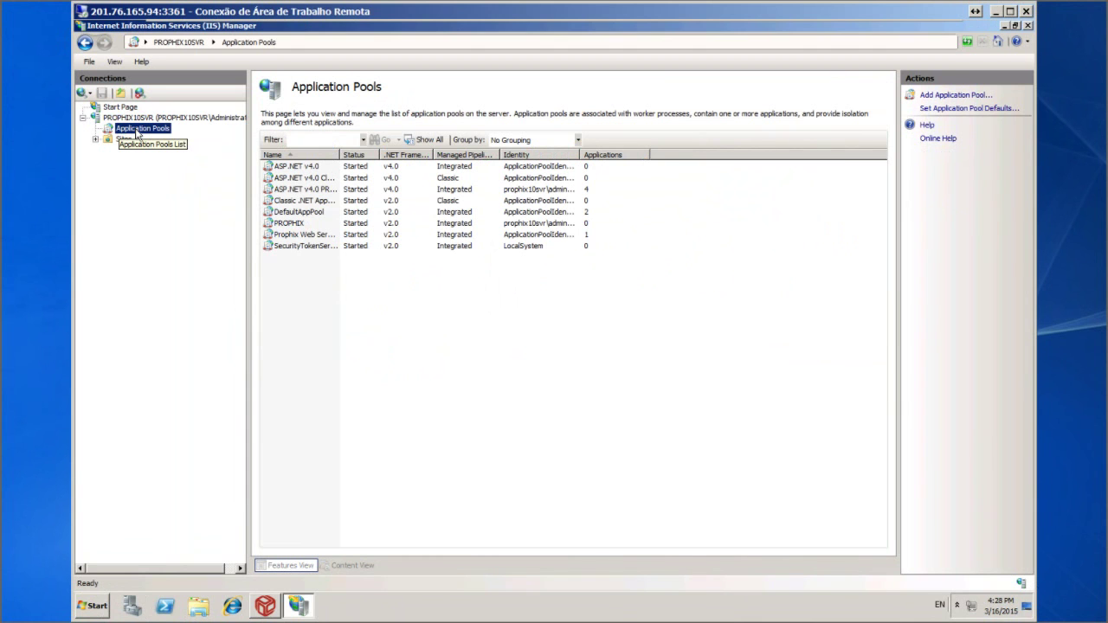
pyautogui.click(288, 215)
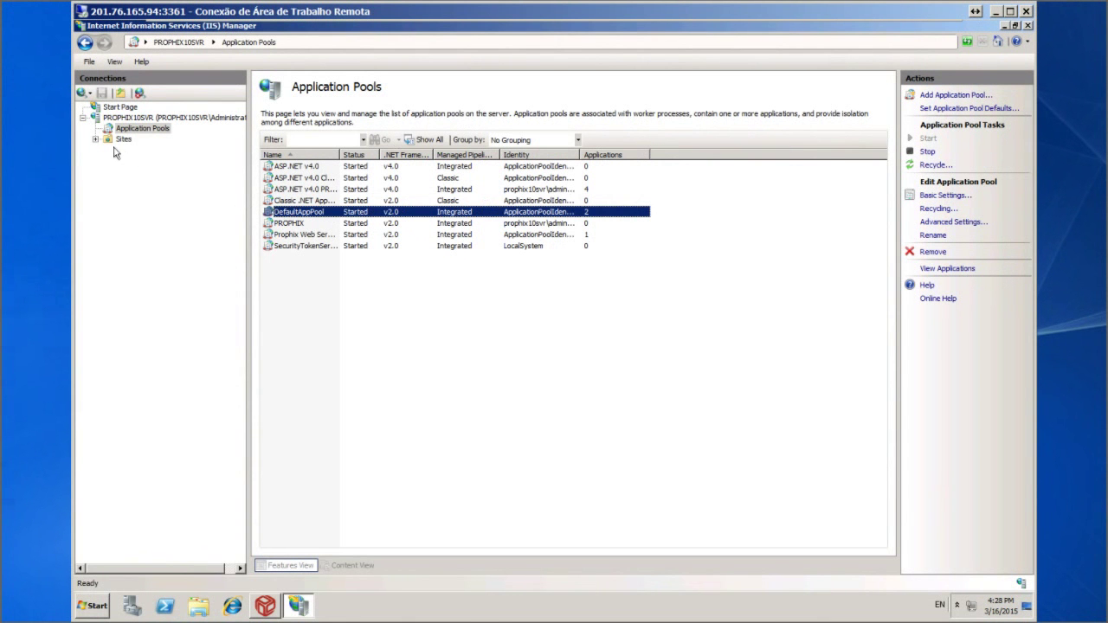
pyautogui.click(95, 139)
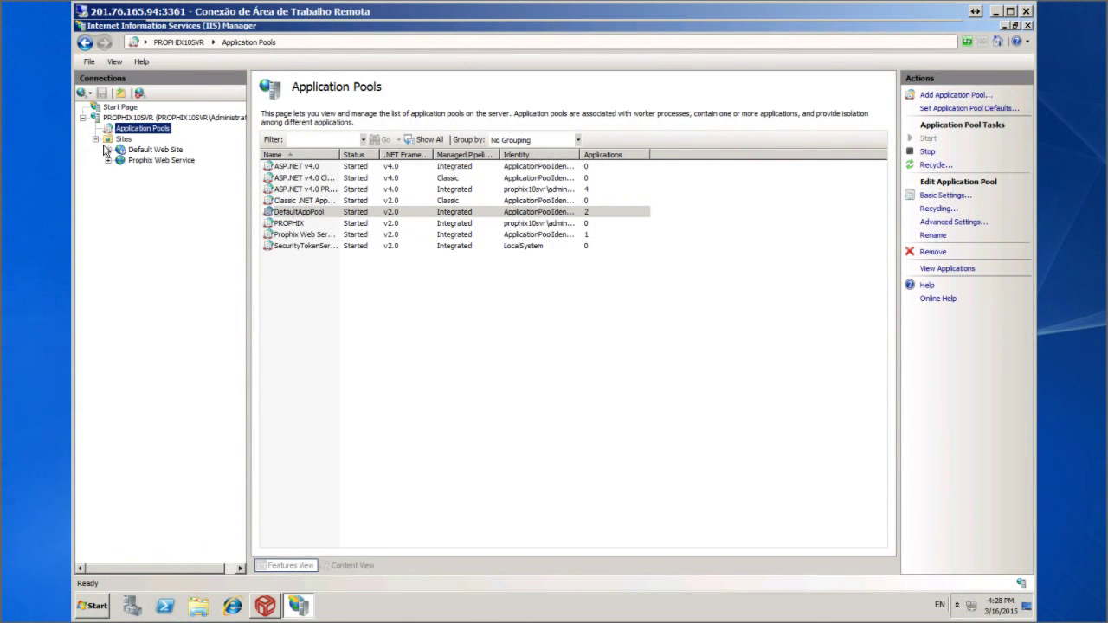
pyautogui.click(108, 150)
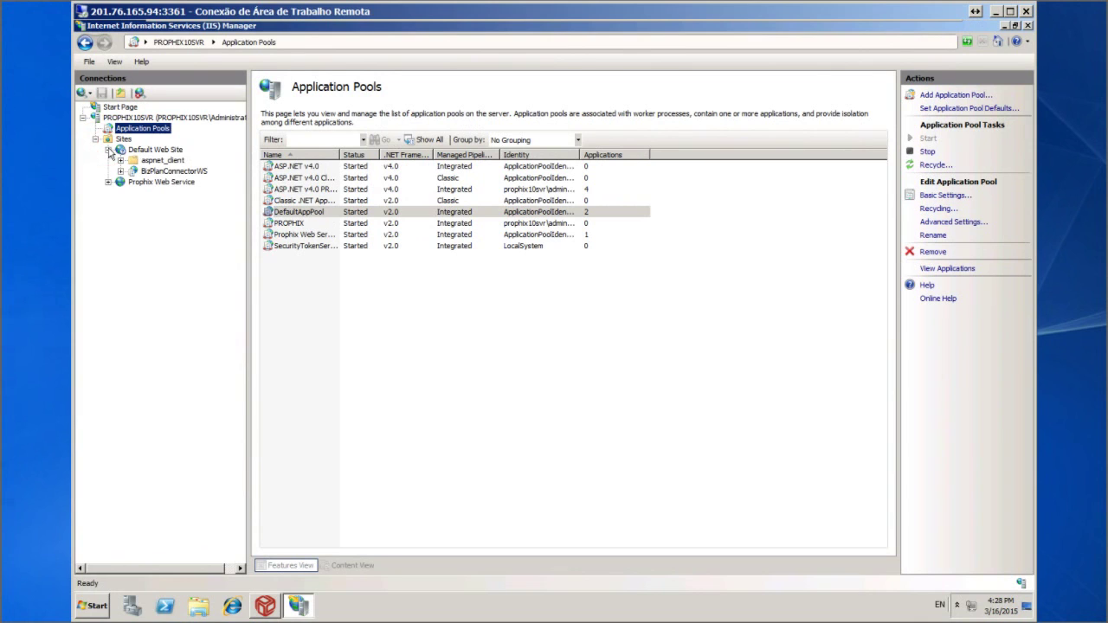
pyautogui.click(181, 173)
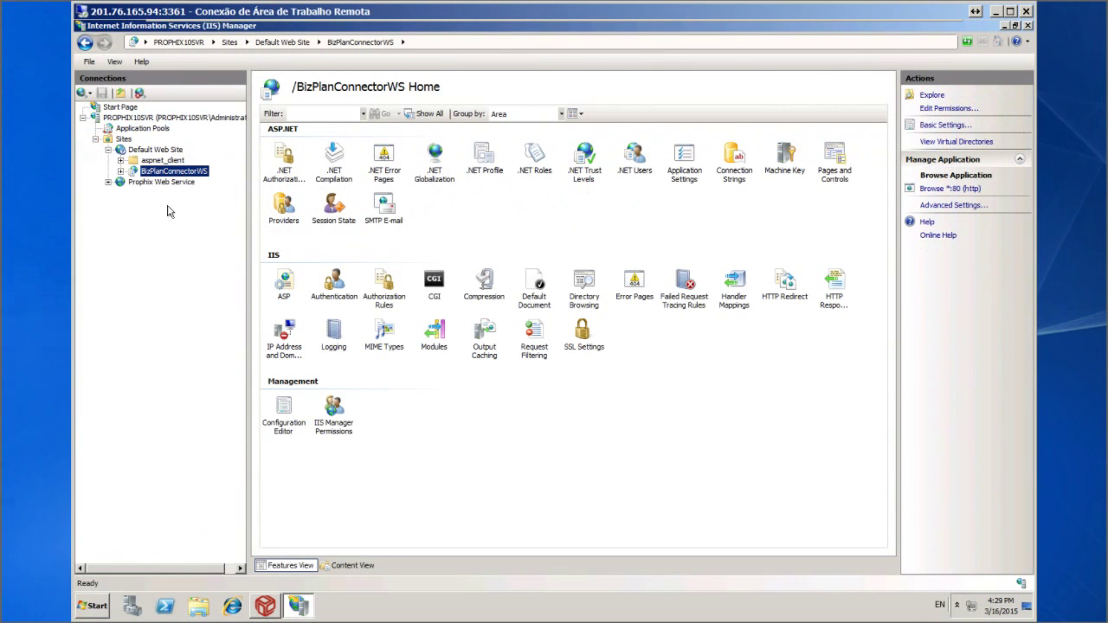
# Restart Default Web Site and close IIS Manager
pyautogui.click(152, 152)
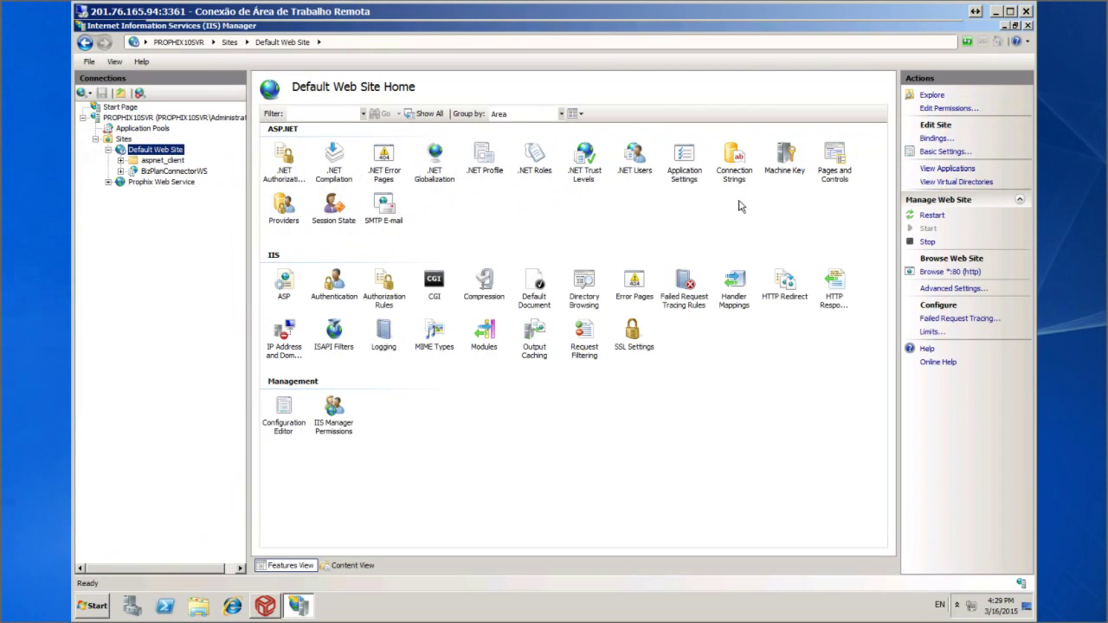
pyautogui.click(928, 217)
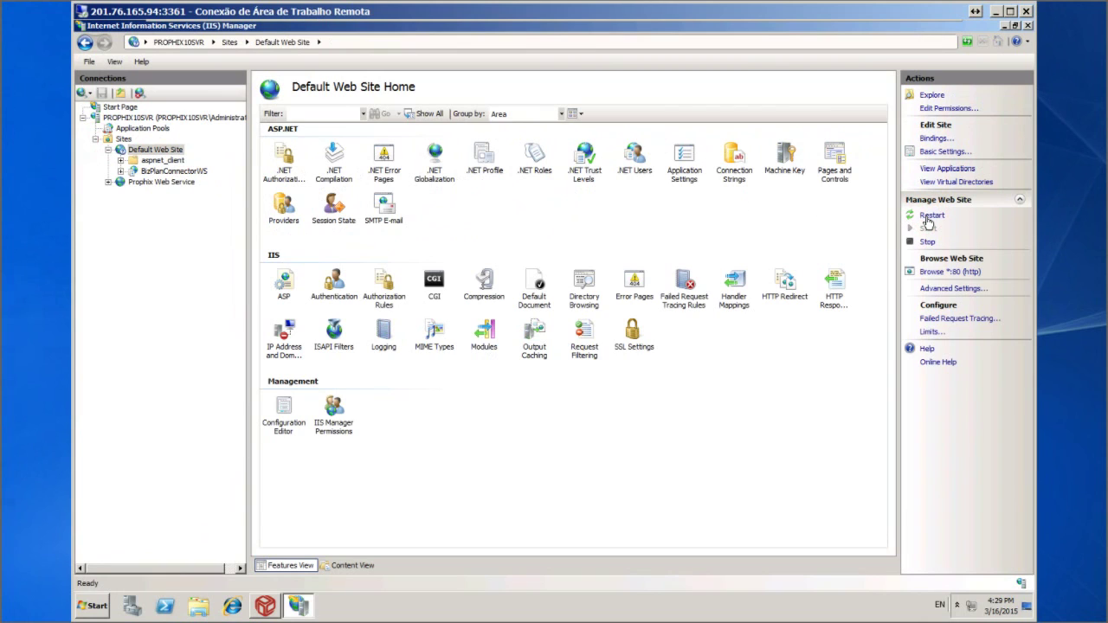
pyautogui.click(1026, 26)
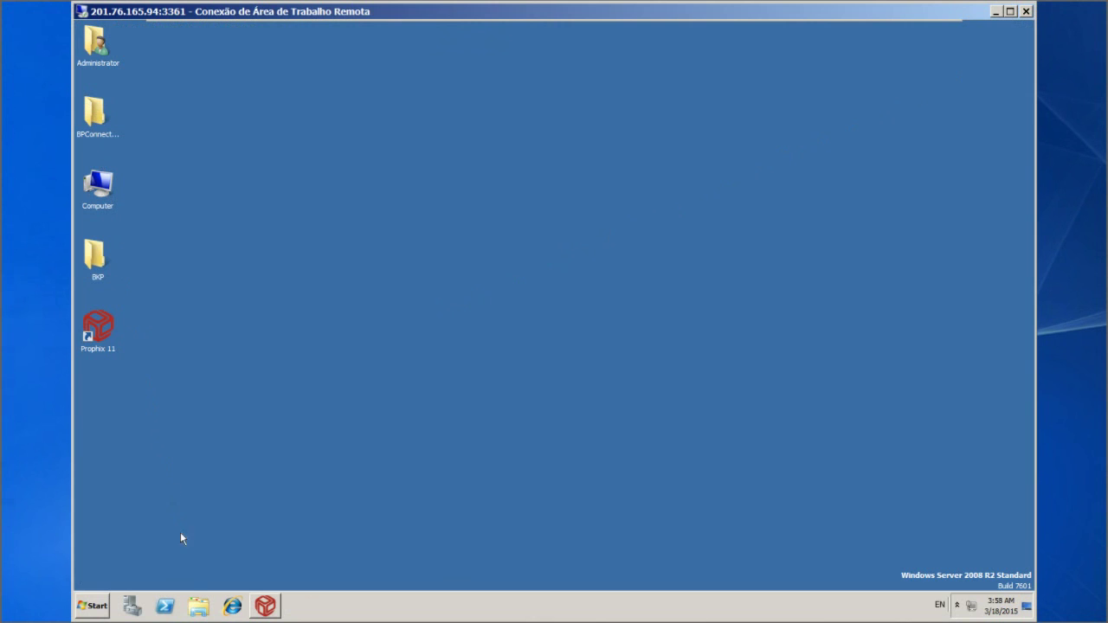
# Browse Windows Explorer to C:\inetpub\wwwroot\BizPlanConnectorWS and open its web.config in Notepad
pyautogui.click(198, 608)
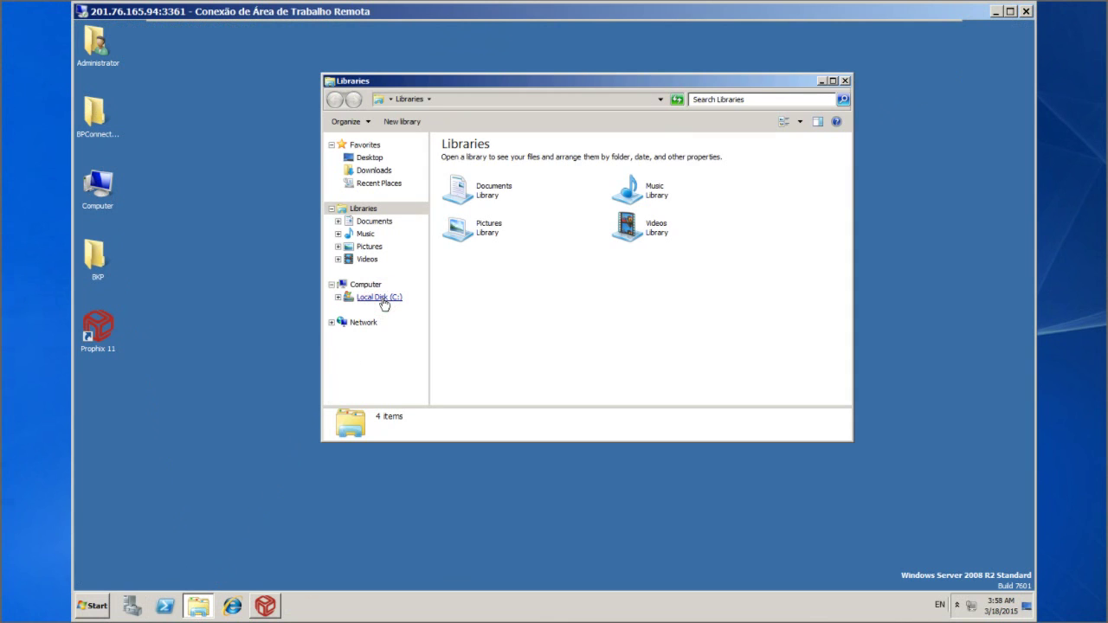
pyautogui.click(337, 298)
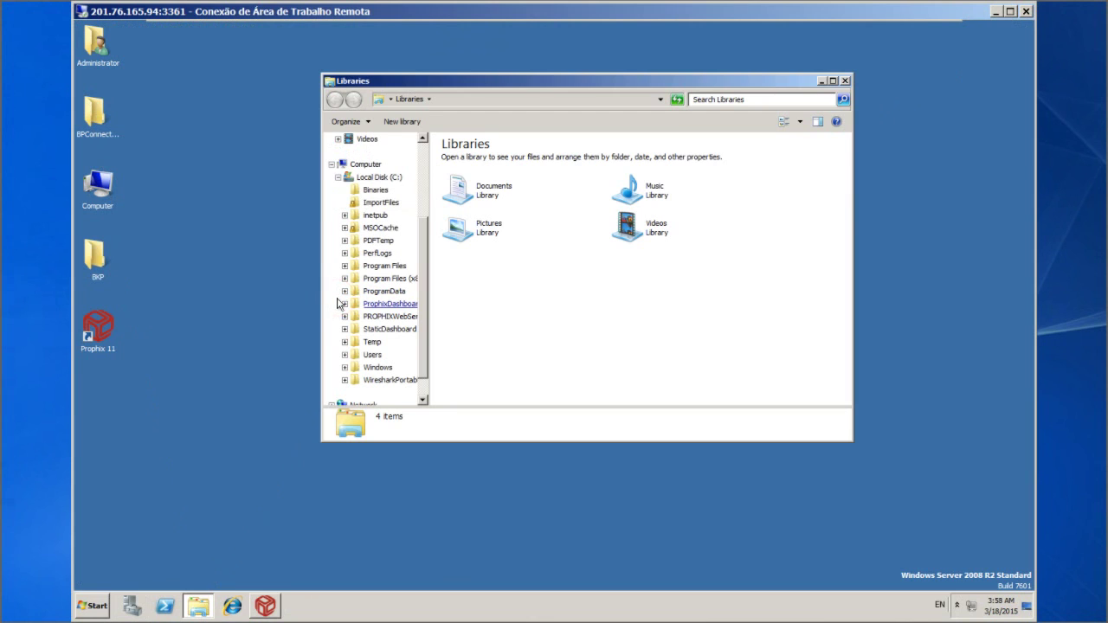
pyautogui.click(345, 216)
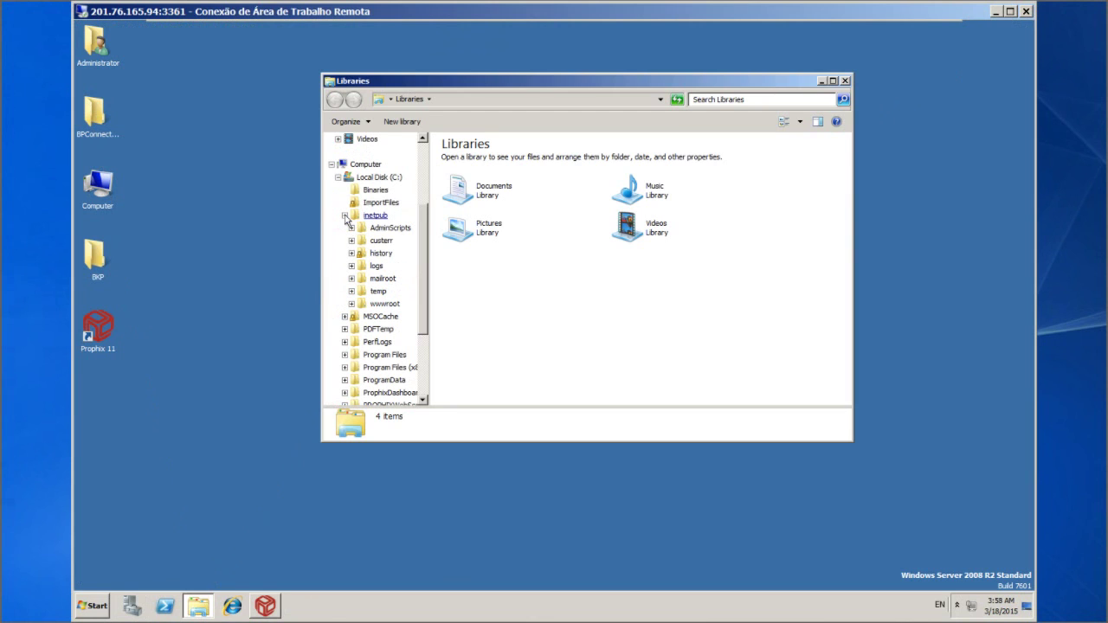
pyautogui.click(351, 304)
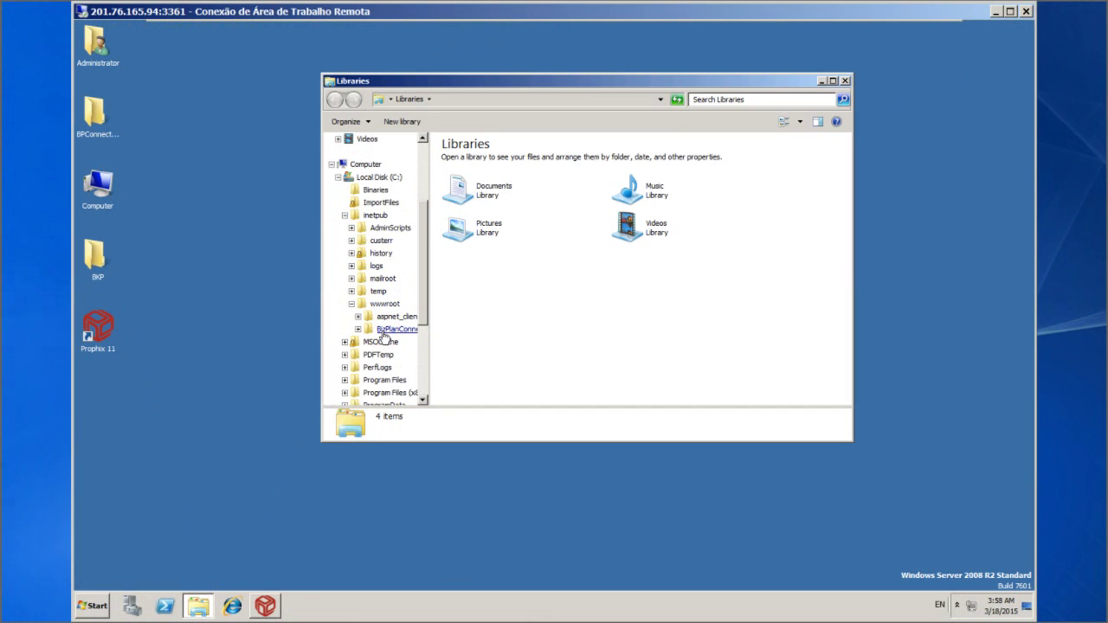
pyautogui.click(383, 334)
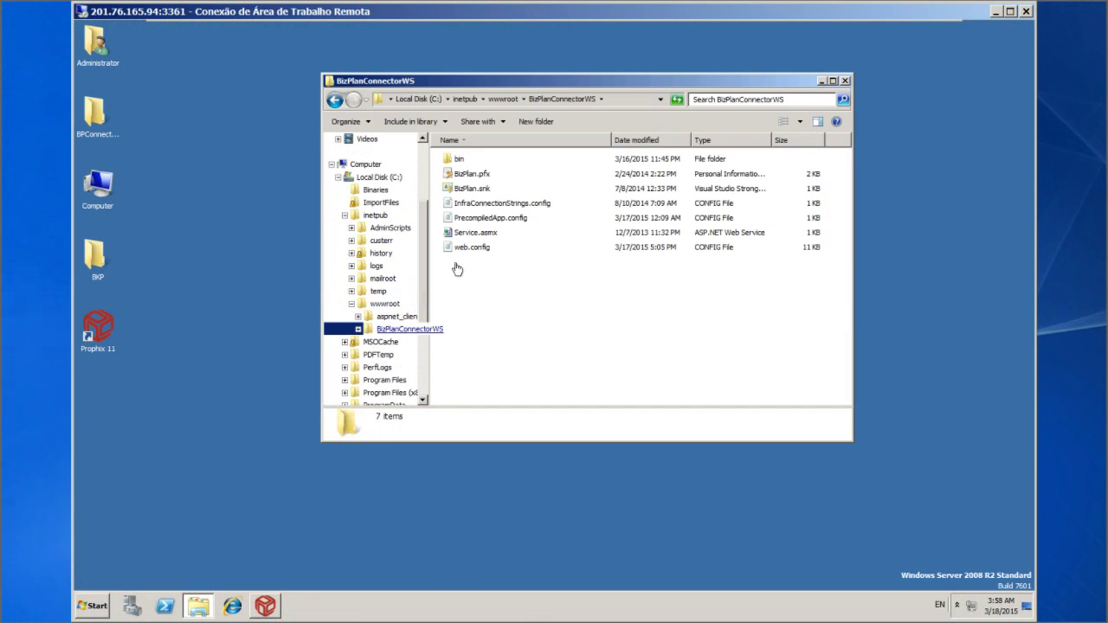
pyautogui.click(473, 251)
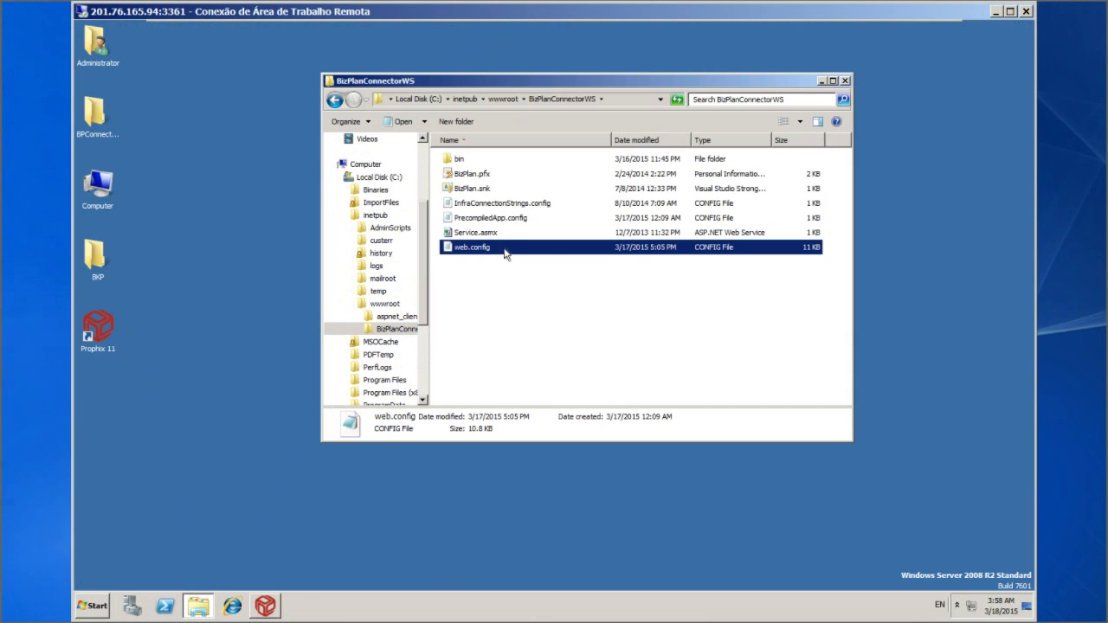
pyautogui.rightClick(507, 252)
pyautogui.click(524, 267)
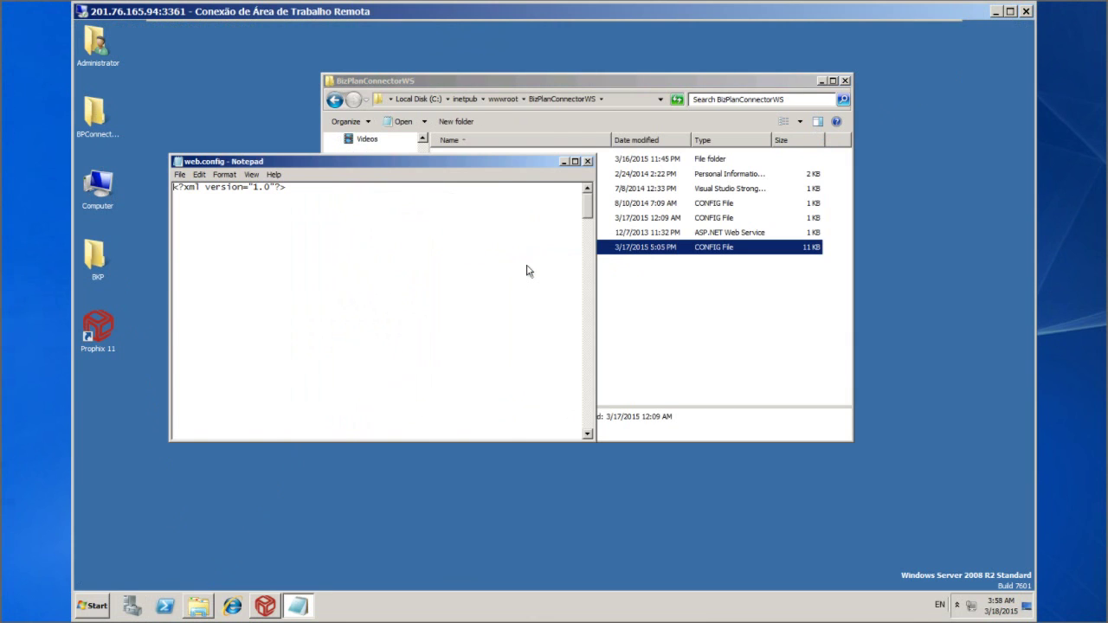
# Maximize Notepad, review web.config's appSettings and connection strings, then close Notepad
pyautogui.click(575, 162)
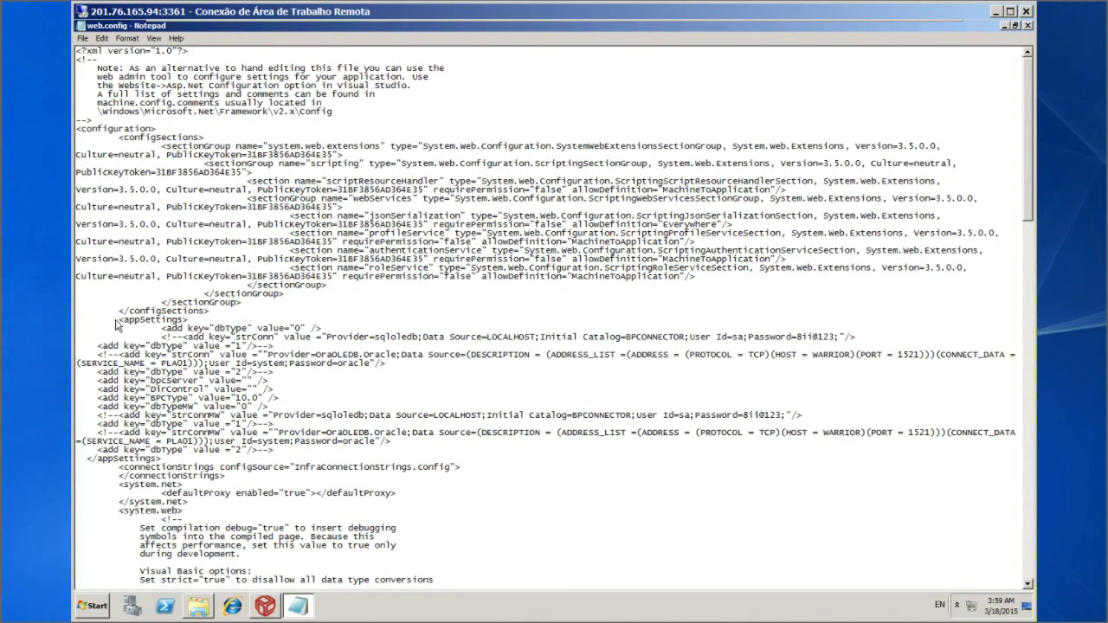
pyautogui.click(1029, 26)
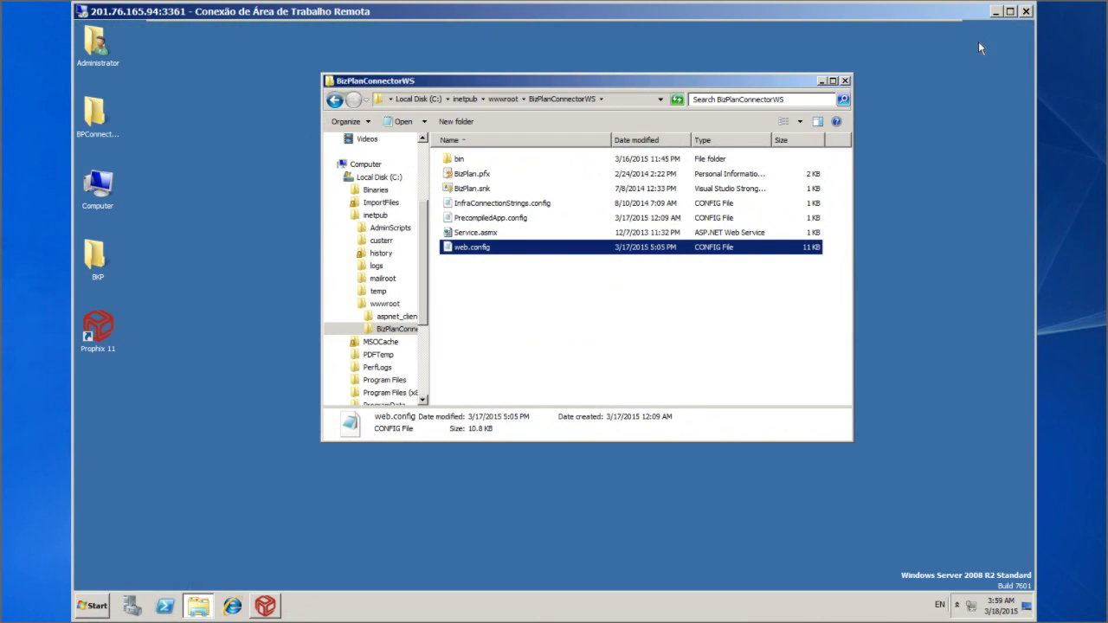
pyautogui.click(846, 80)
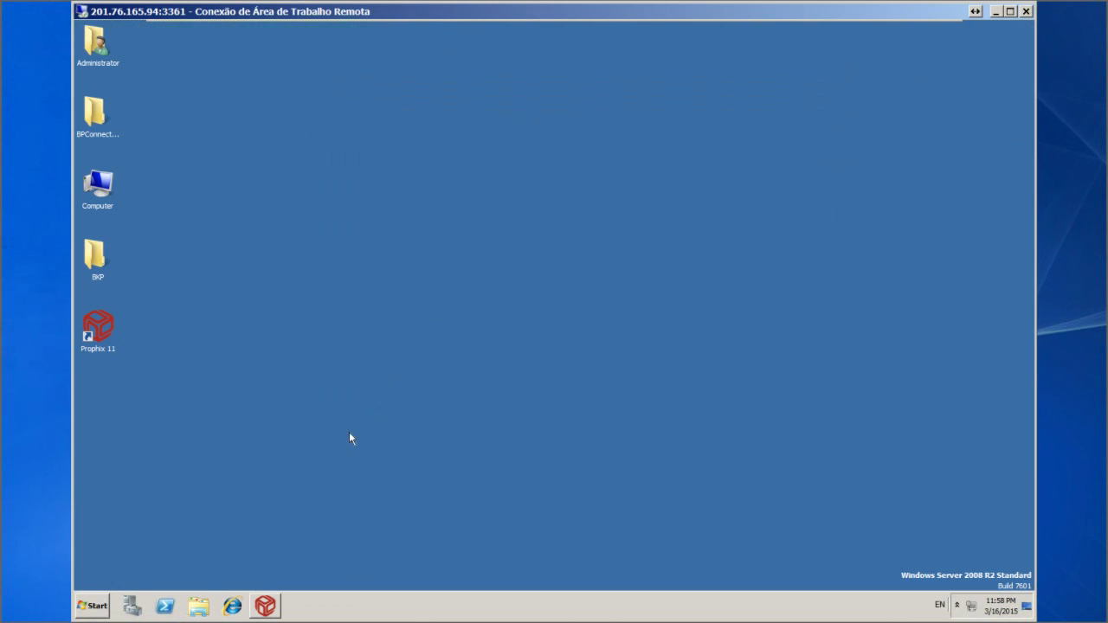
pyautogui.click(232, 606)
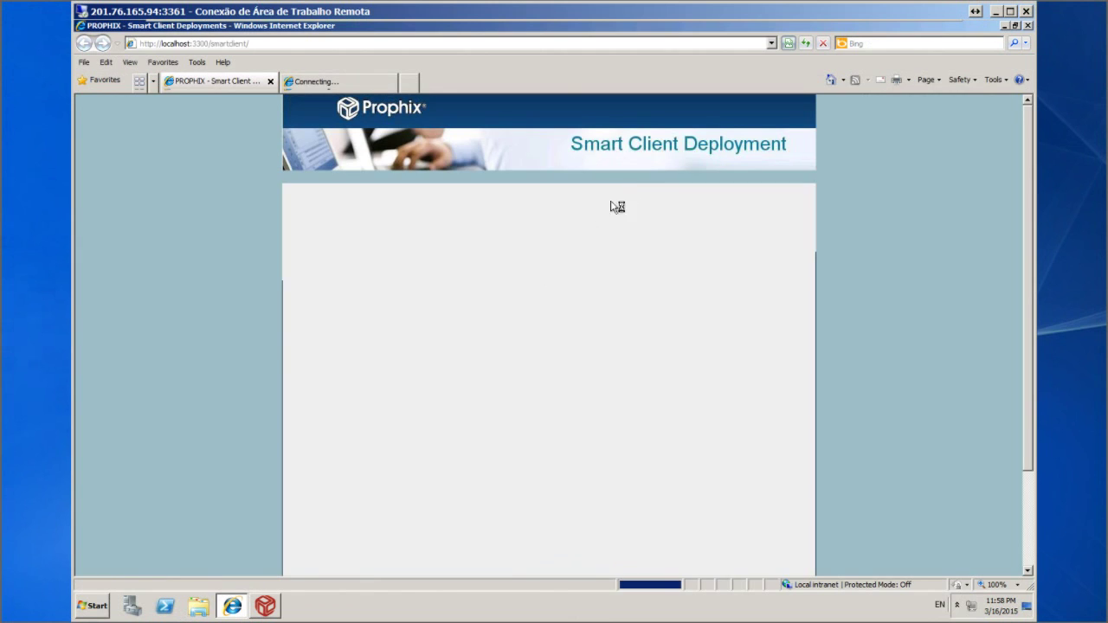
pyautogui.click(773, 43)
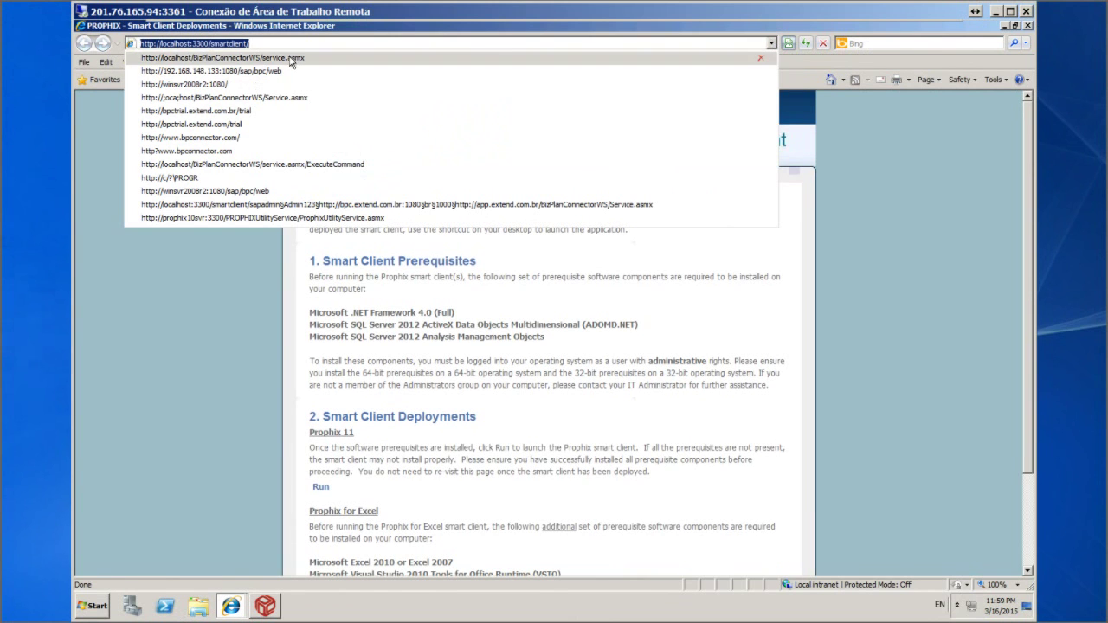
pyautogui.click(291, 58)
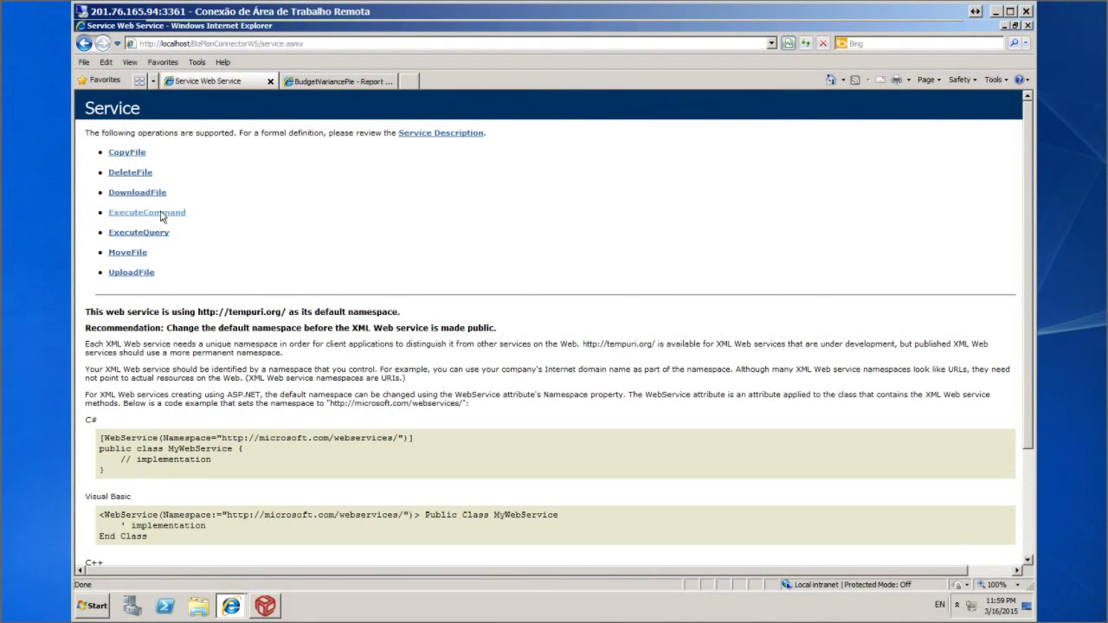
# Open the ExecuteCommand test form and enter the user value 'admin'
pyautogui.click(148, 212)
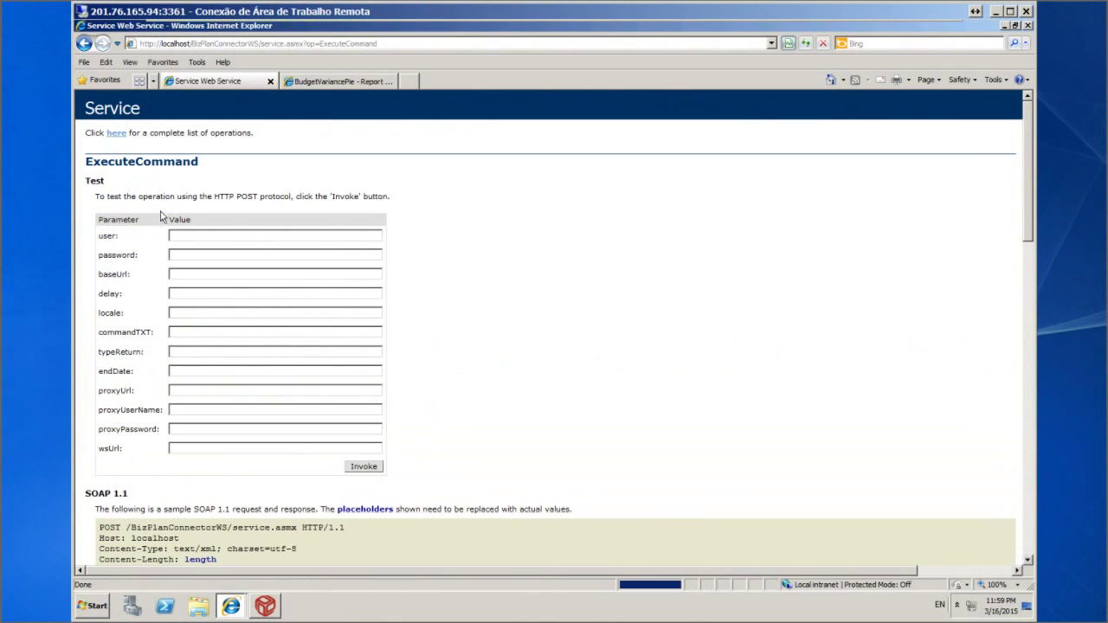
pyautogui.click(192, 242)
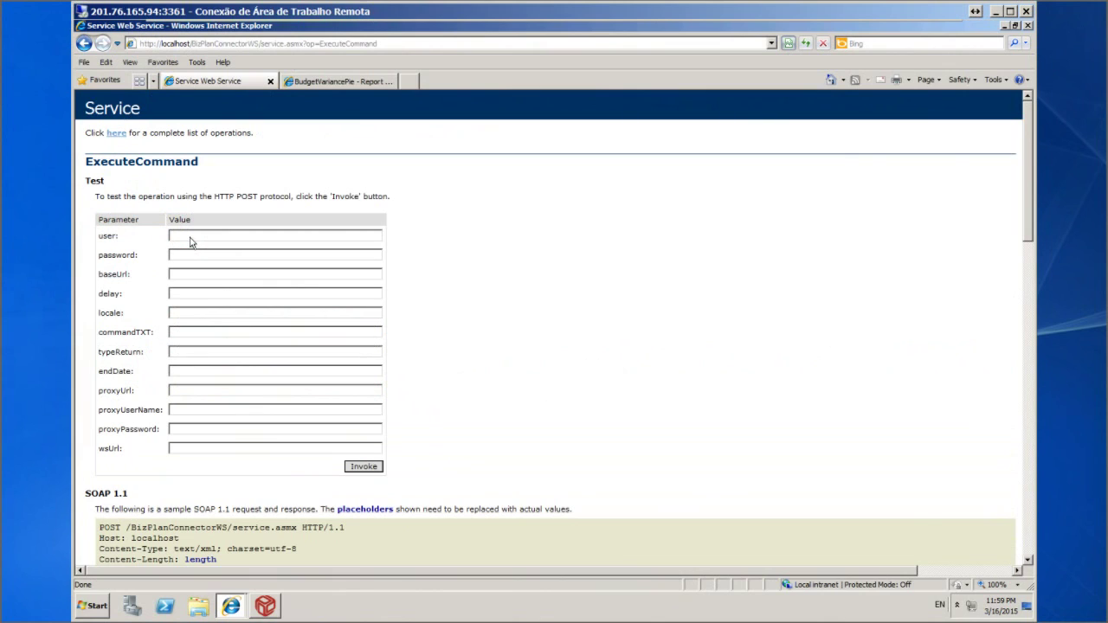
pyautogui.write('ADMIN')
pyautogui.press('BackSpace')
pyautogui.press('BackSpace')
pyautogui.press('BackSpace')
pyautogui.press('BackSpace')
pyautogui.press('BackSpace')
pyautogui.write('admin')
# Fill baseUrl MW:MWSCHEMA, delay 60000, locale EN, commandTXT TEST; and typeReturn JSON, then invoke
pyautogui.press('Tab')
pyautogui.press('Tab')
pyautogui.write('MW')
pyautogui.write(':')
pyautogui.write('MWSCHE')
pyautogui.write('MA')
pyautogui.write('60000')
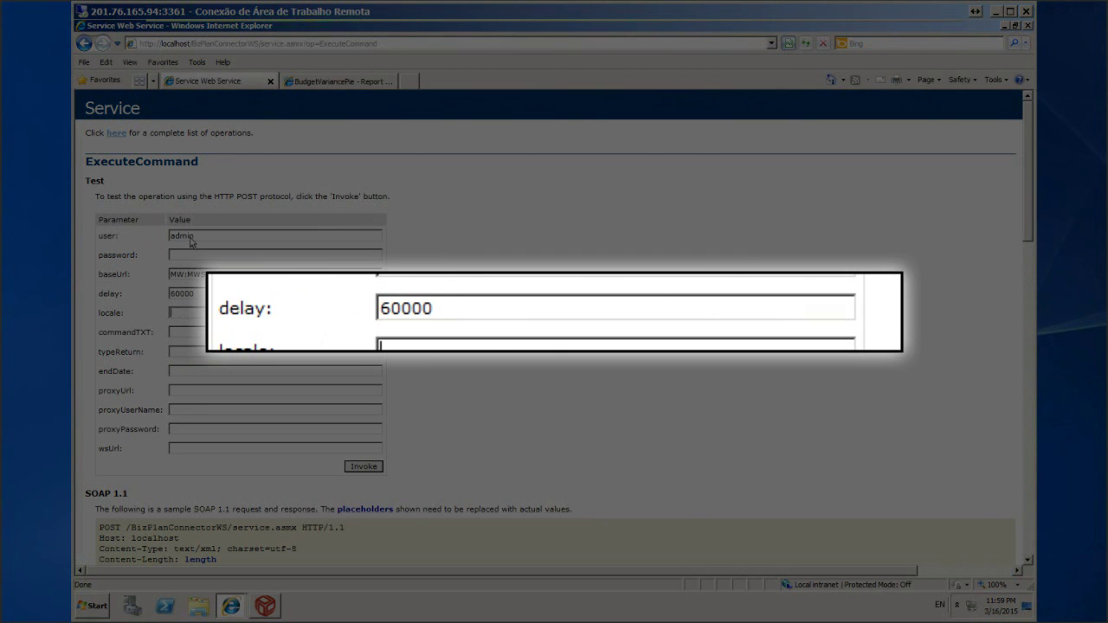
pyautogui.write('EN')
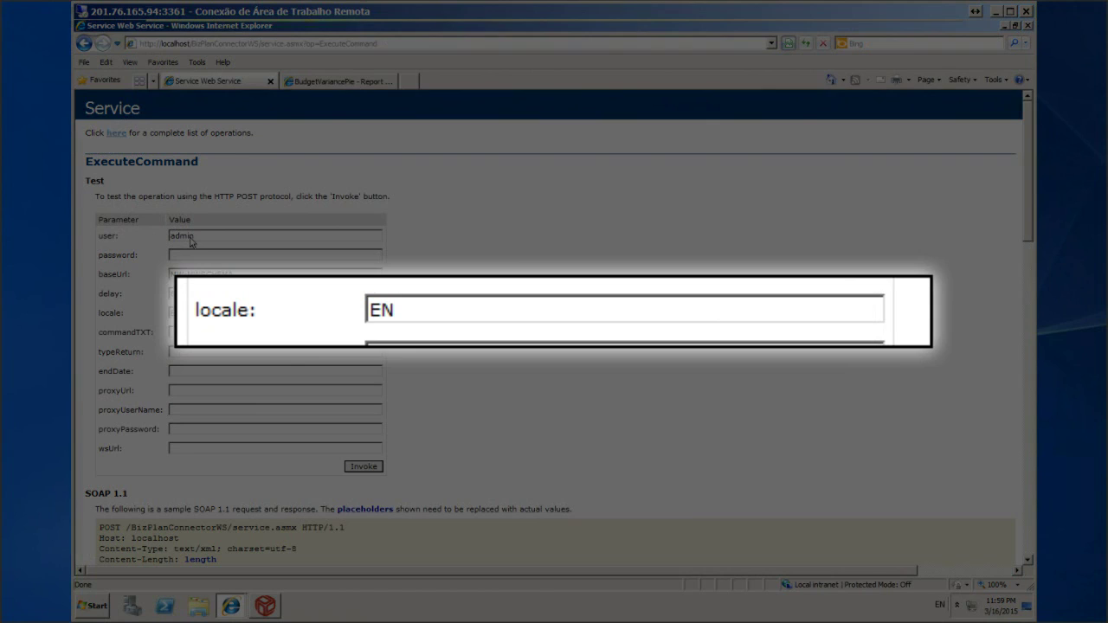
pyautogui.write('TEST')
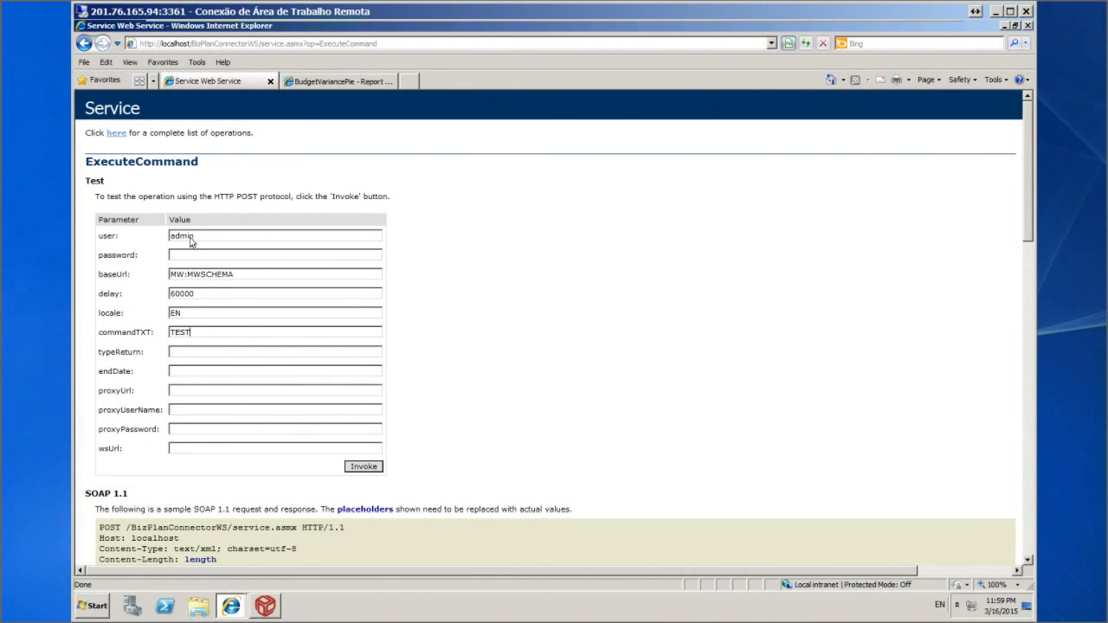
pyautogui.write(';')
pyautogui.write('JSON')
pyautogui.click(363, 468)
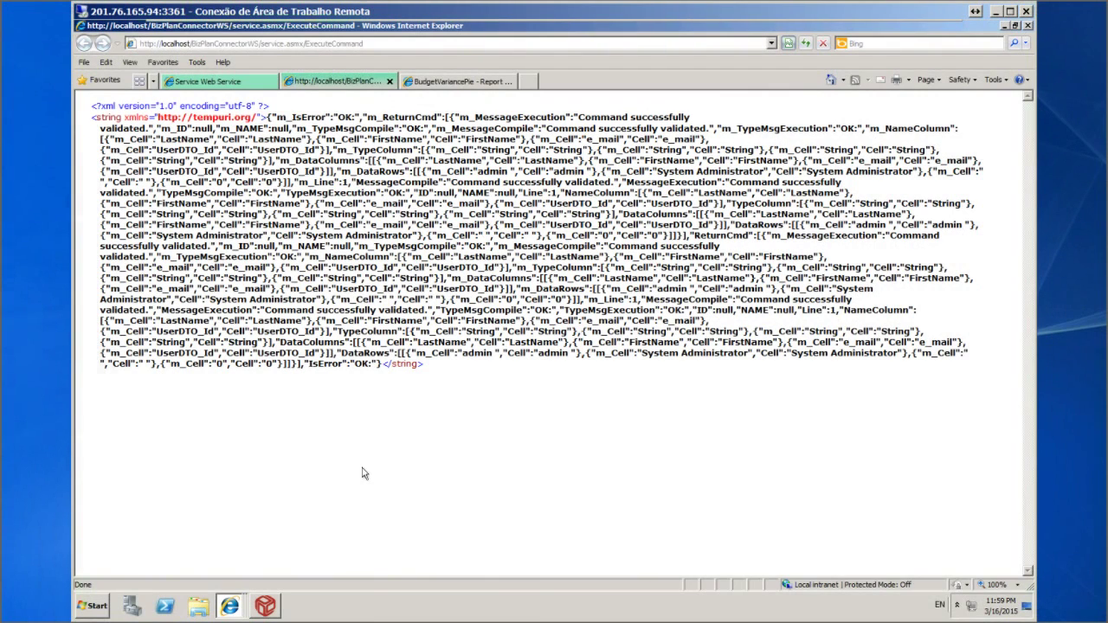
# Close Internet Explorer, choosing to close all open tabs
pyautogui.click(1028, 25)
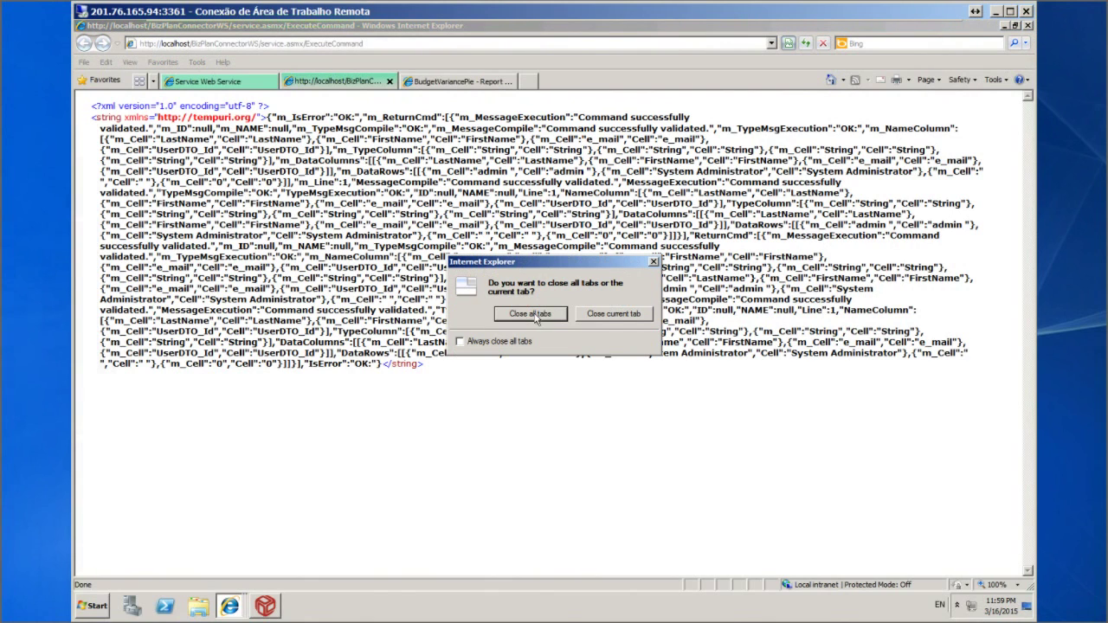
pyautogui.click(531, 314)
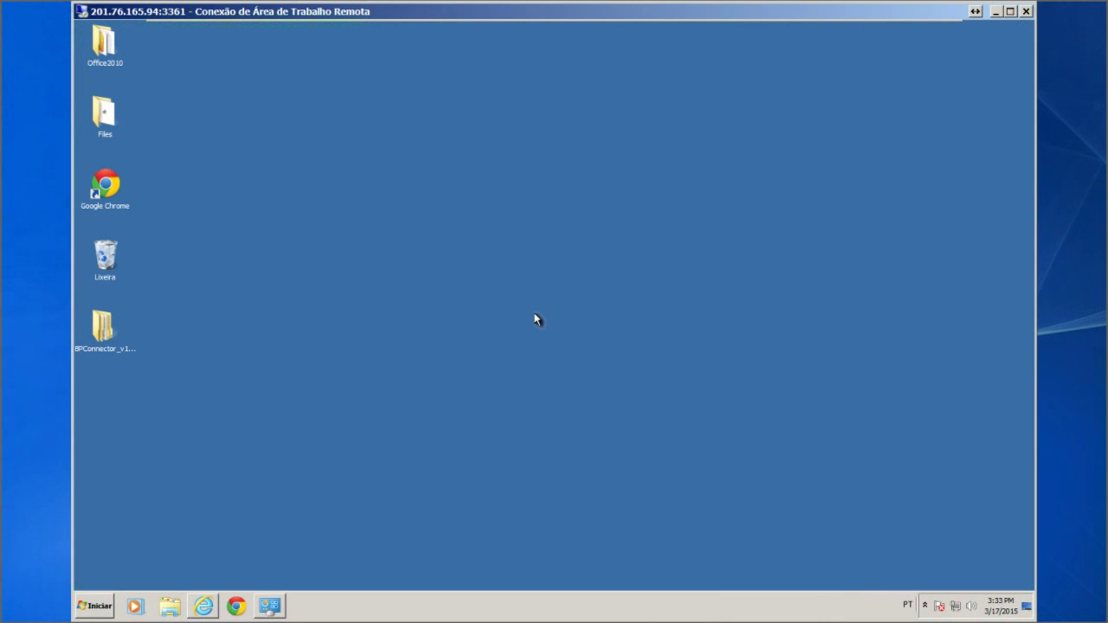
pyautogui.click(92, 607)
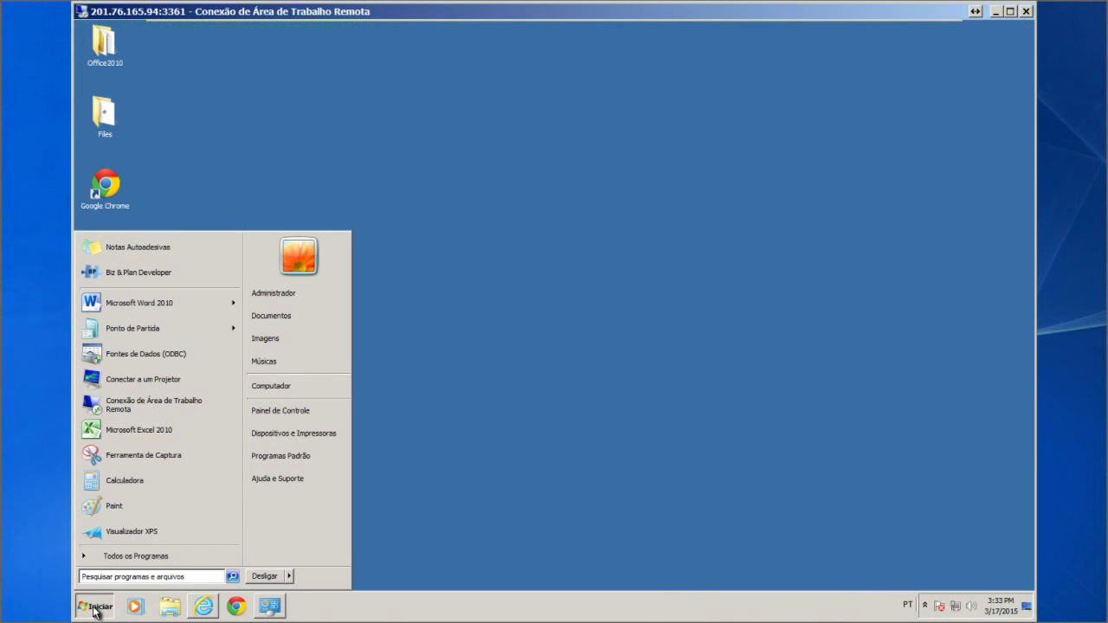
pyautogui.click(292, 412)
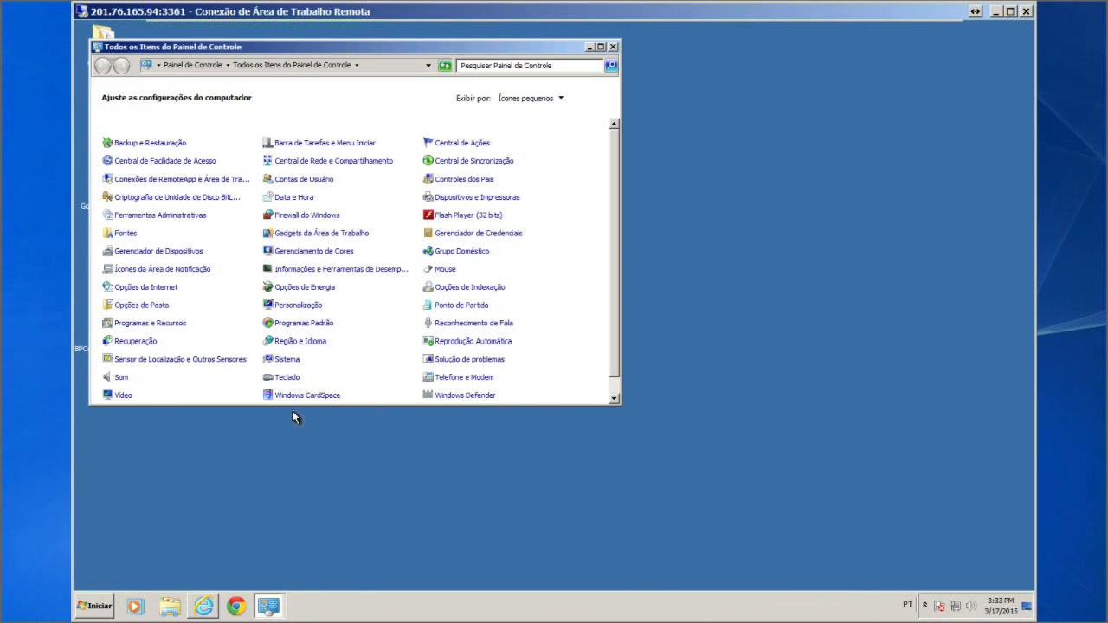
pyautogui.click(159, 325)
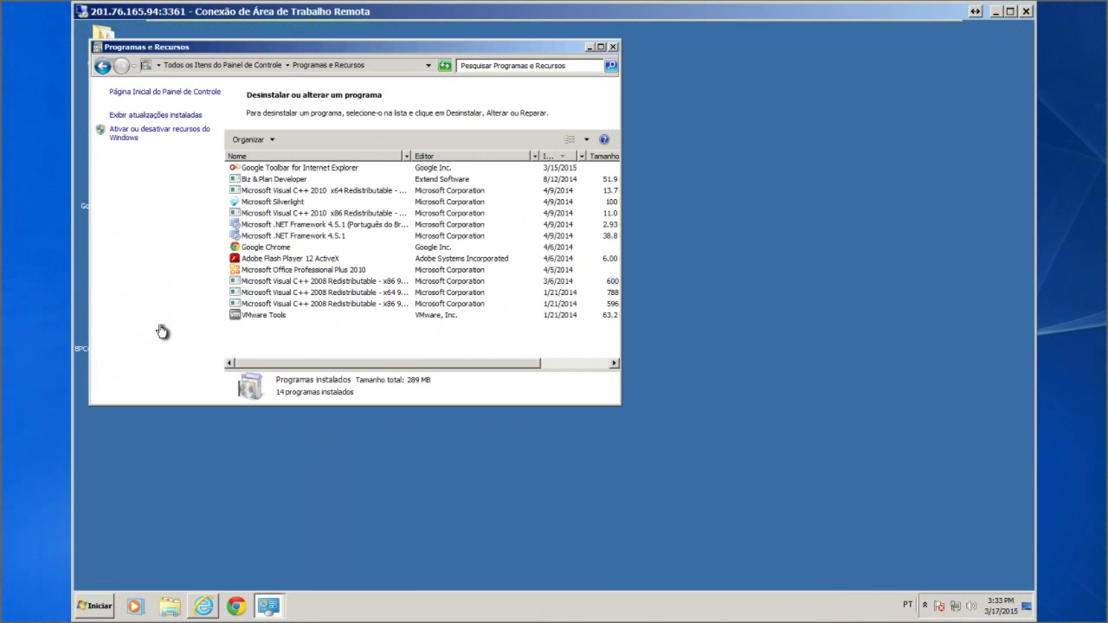
pyautogui.click(310, 240)
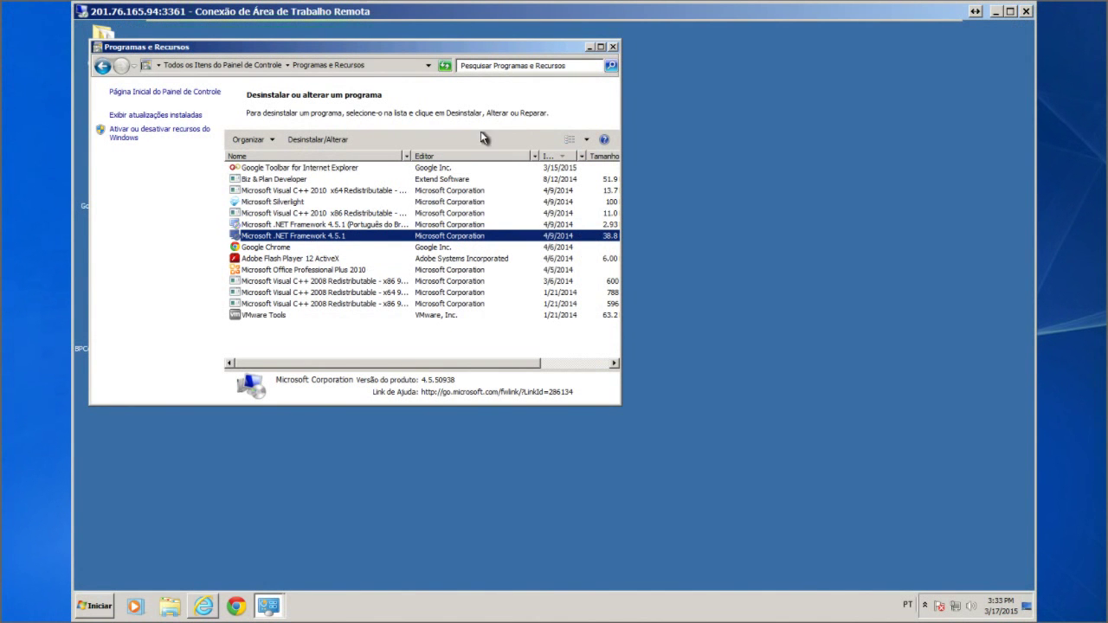
pyautogui.click(612, 47)
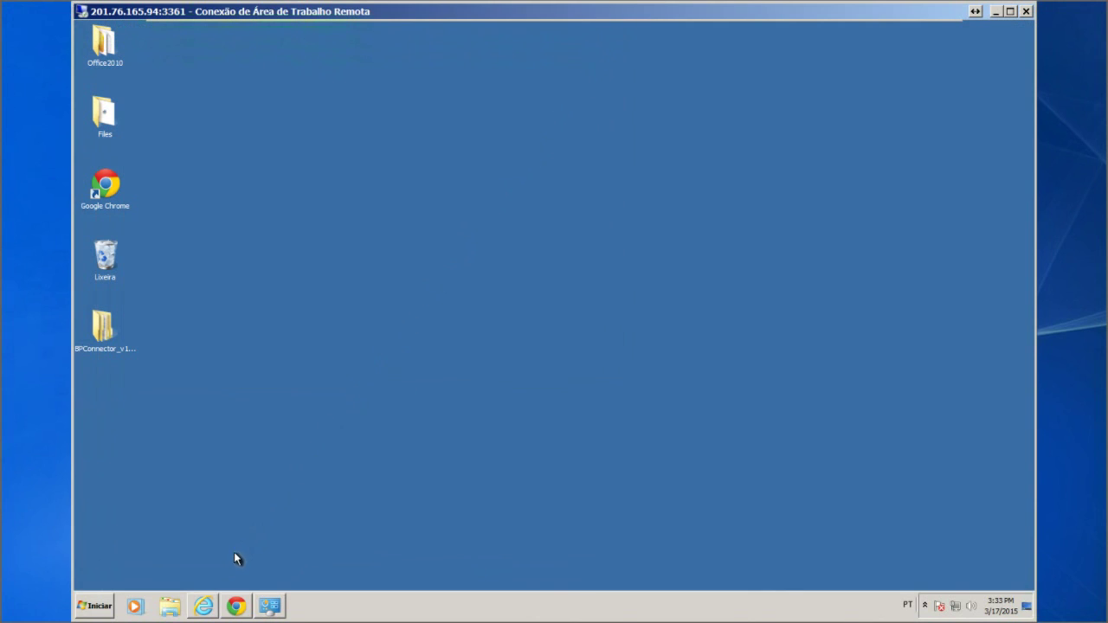
pyautogui.click(202, 607)
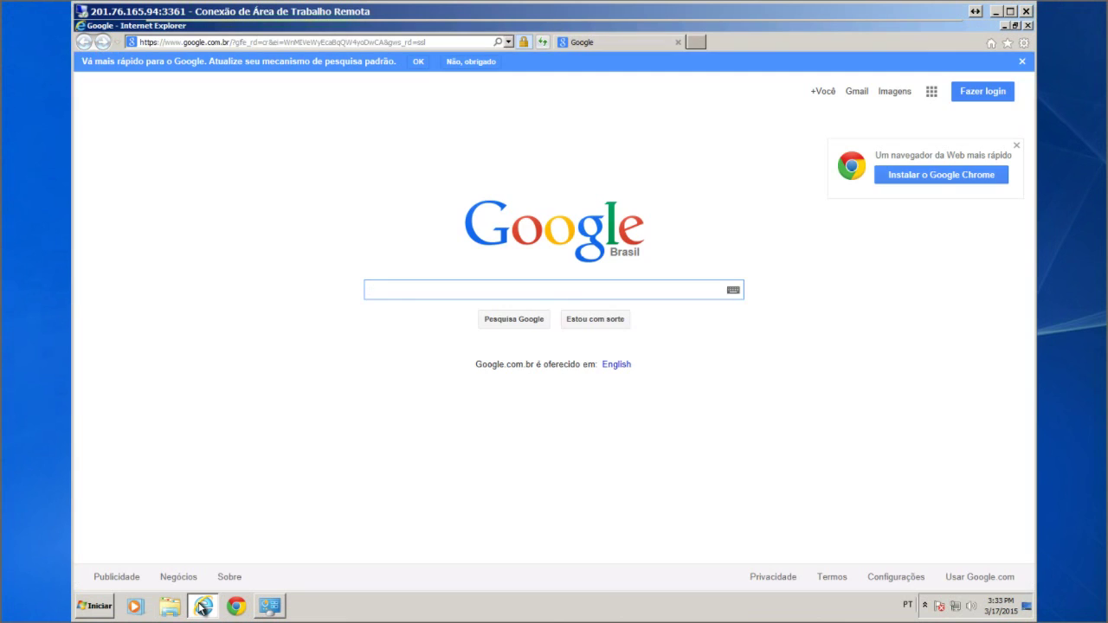
pyautogui.click(509, 41)
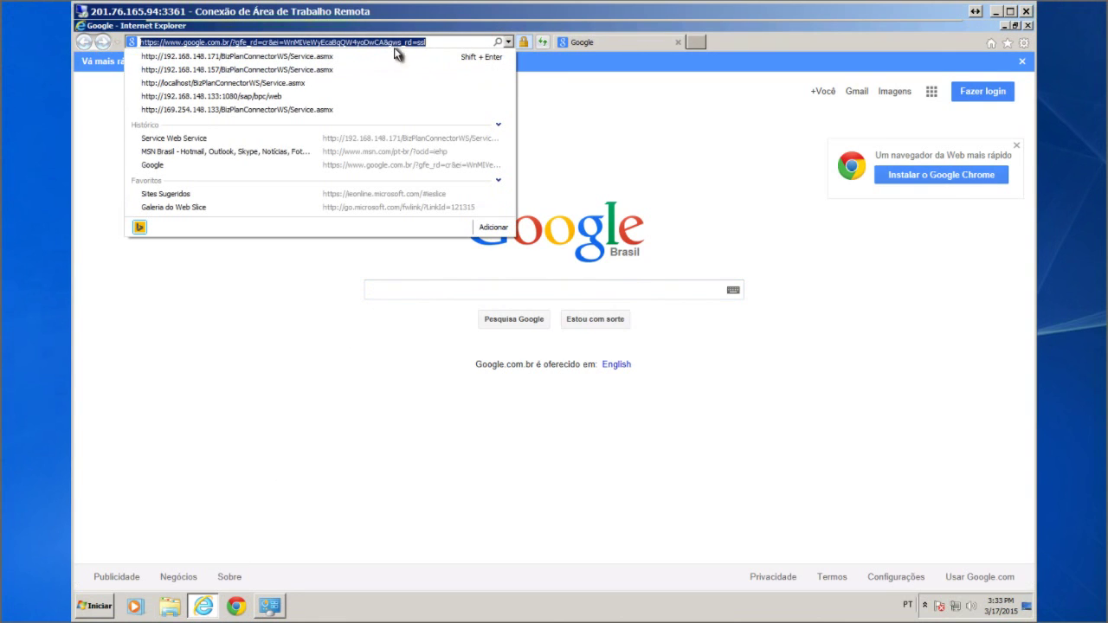
pyautogui.click(266, 58)
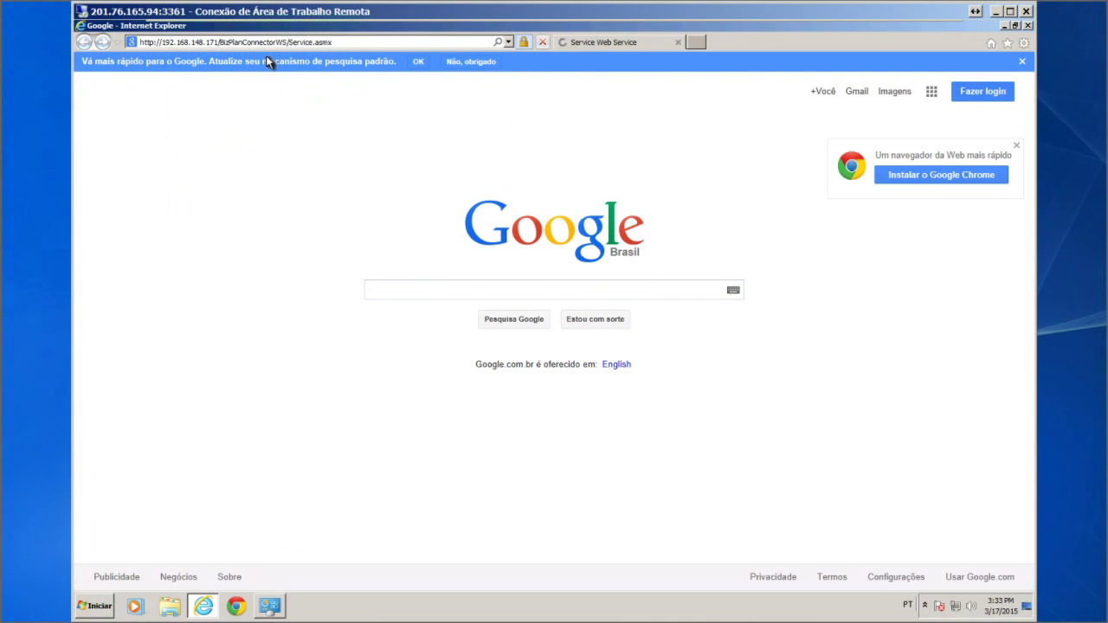
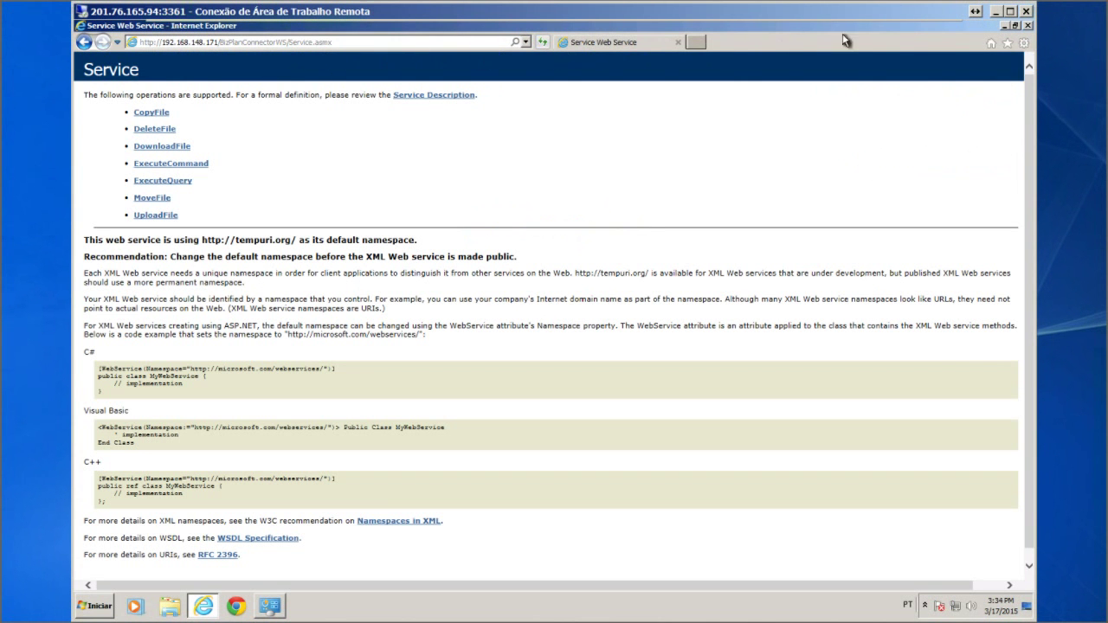
# Close the Internet Explorer window showing the BizPlanConnectorWS Service.asmx page
pyautogui.click(1027, 26)
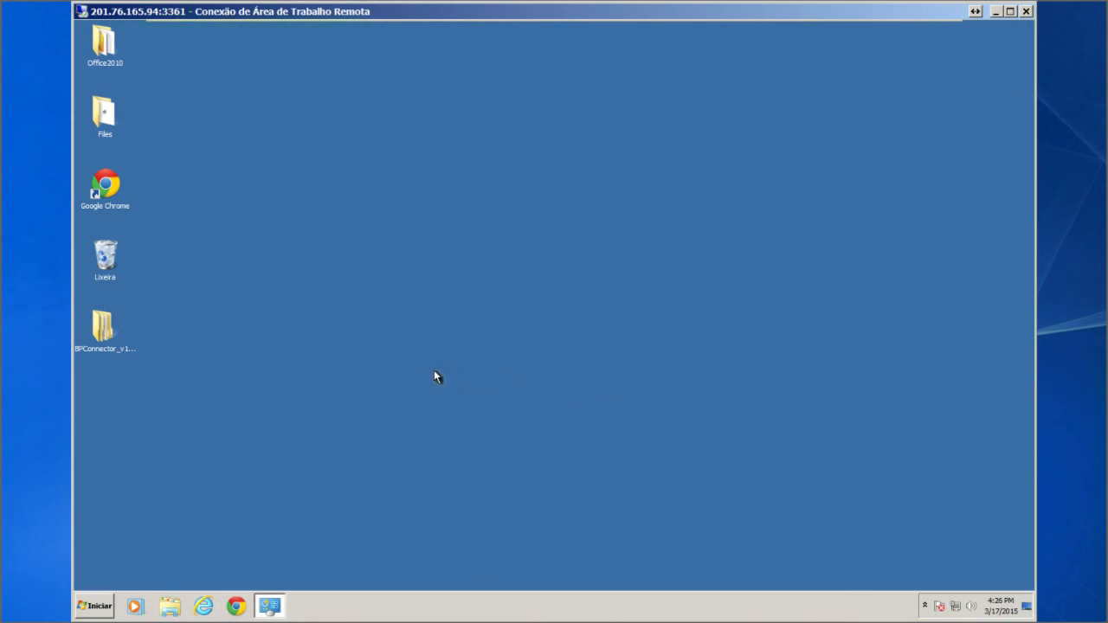
# Browse to BPConnector_v1_3_110\Install\BP Connector Developer and run its setup program
pyautogui.doubleClick(101, 323)
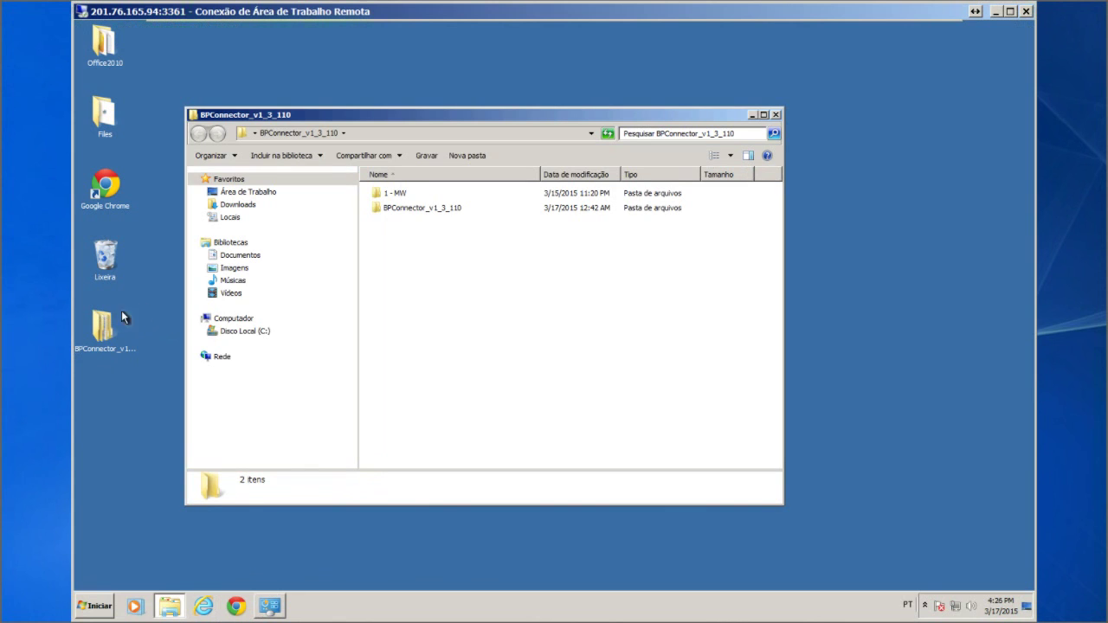
pyautogui.doubleClick(481, 209)
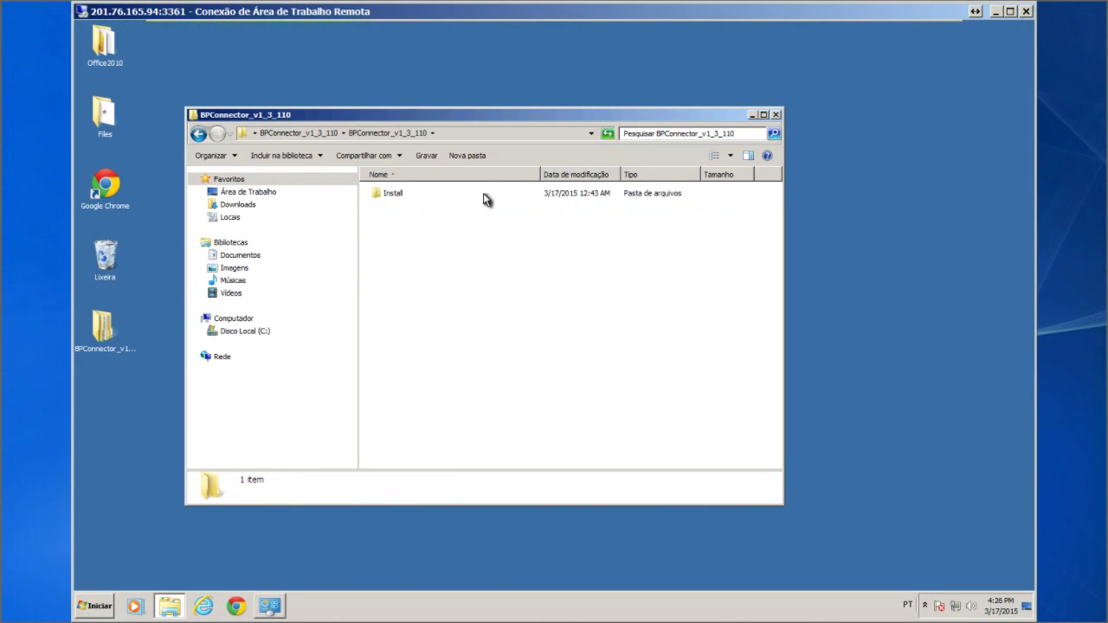
pyautogui.click(485, 199)
pyautogui.doubleClick(485, 199)
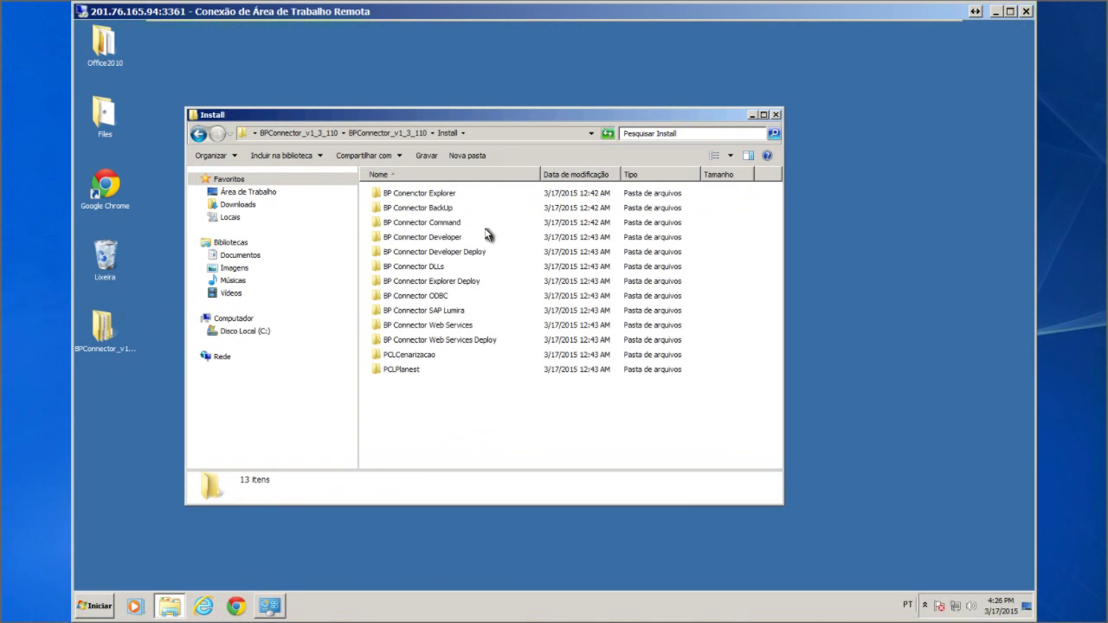
pyautogui.doubleClick(485, 238)
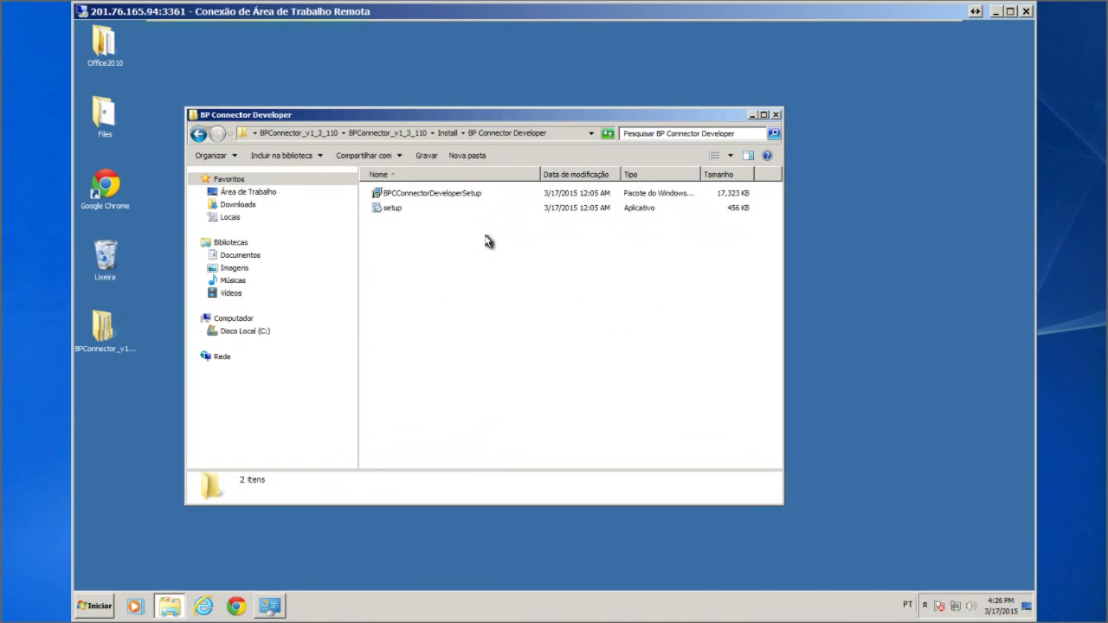
pyautogui.click(455, 210)
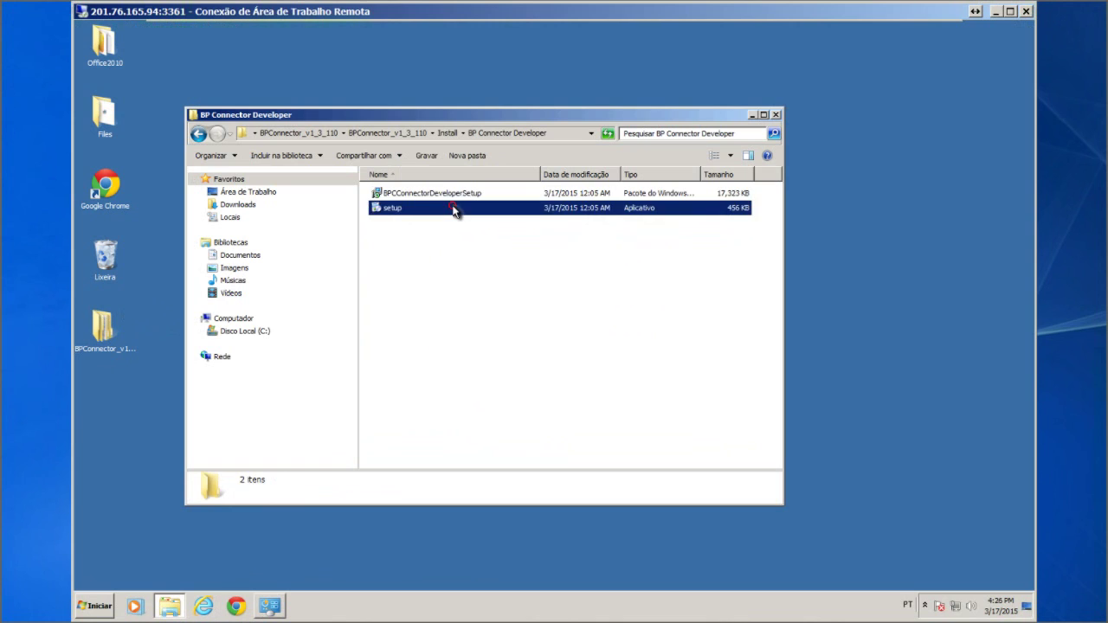
pyautogui.doubleClick(454, 210)
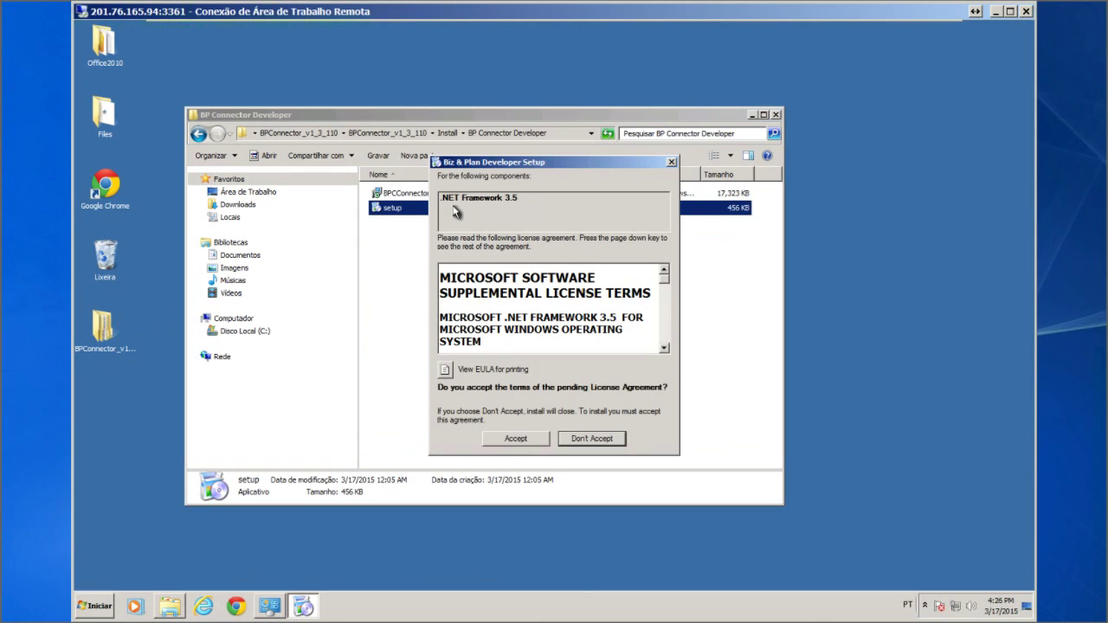
# Accept the .NET Framework 3.5 license terms and allow its installer to run
pyautogui.click(524, 439)
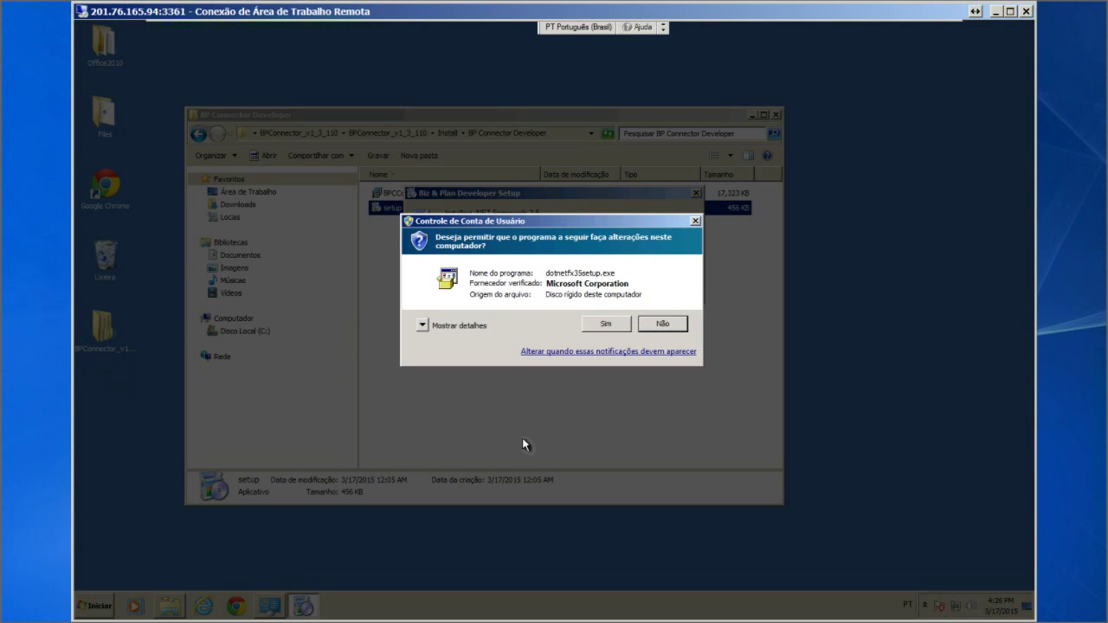
pyautogui.click(603, 324)
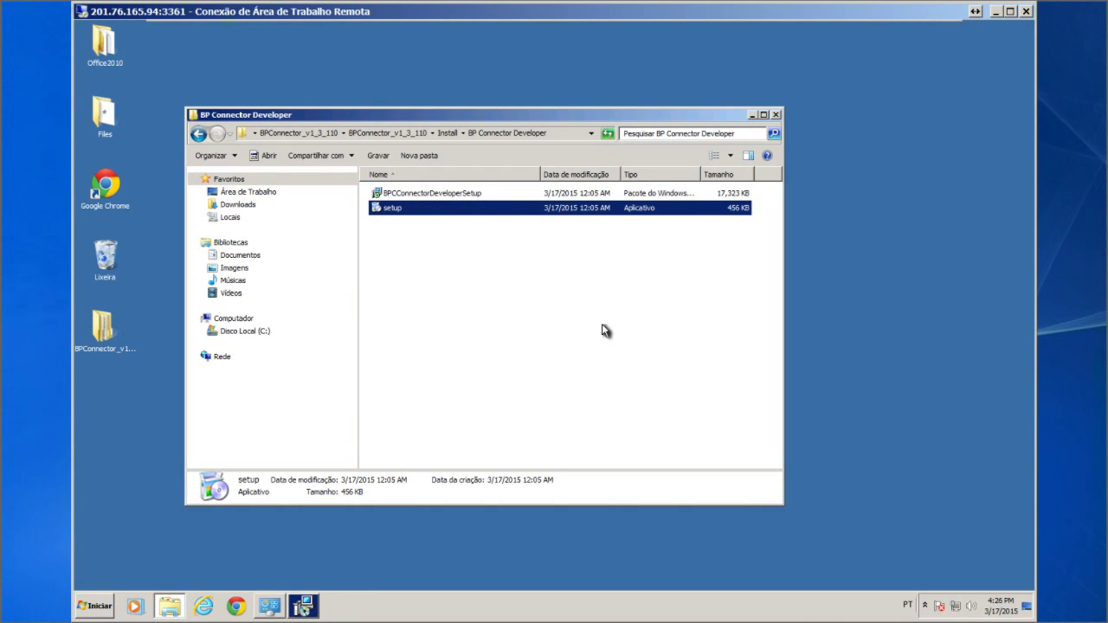
pyautogui.click(304, 606)
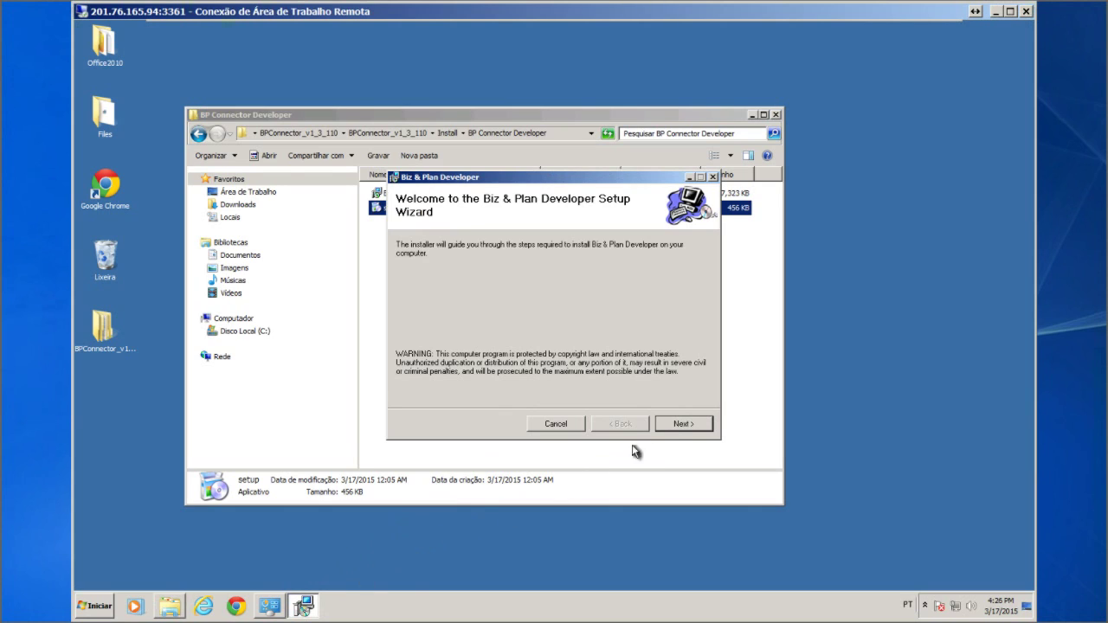
# Install Biz & Plan Developer for Everyone in the default folder, then close the finished setup
pyautogui.click(683, 423)
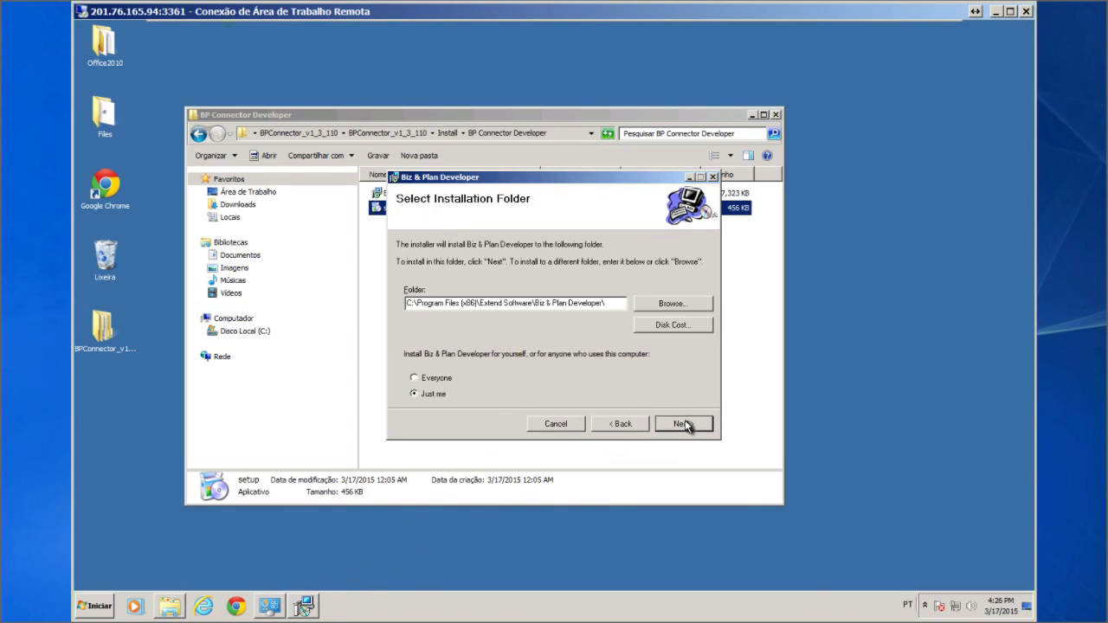
pyautogui.click(429, 378)
pyautogui.click(698, 424)
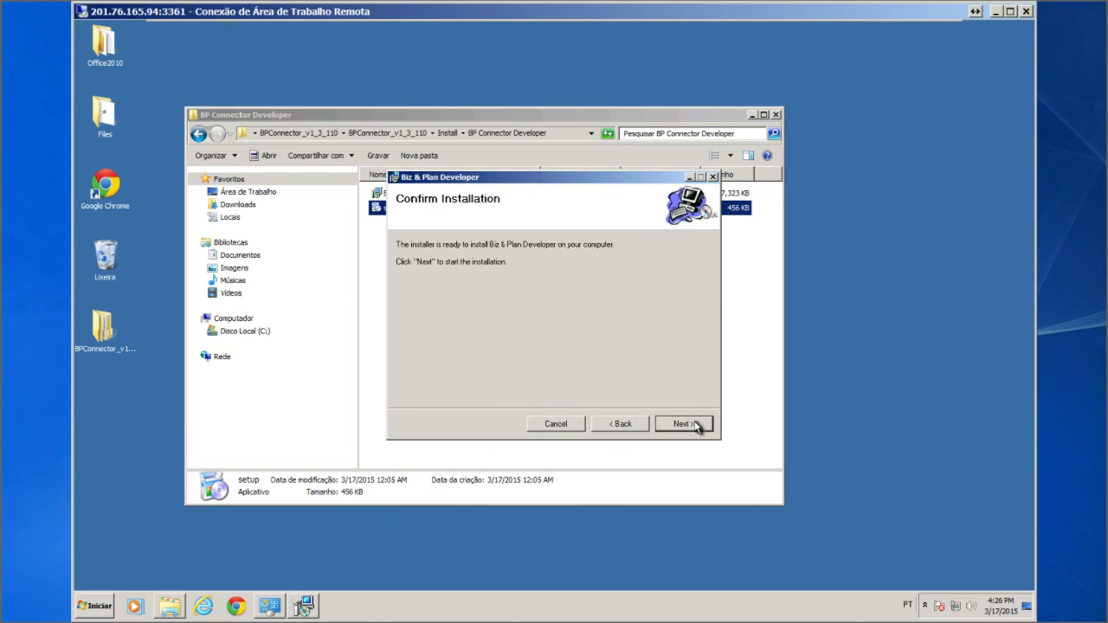
pyautogui.click(698, 424)
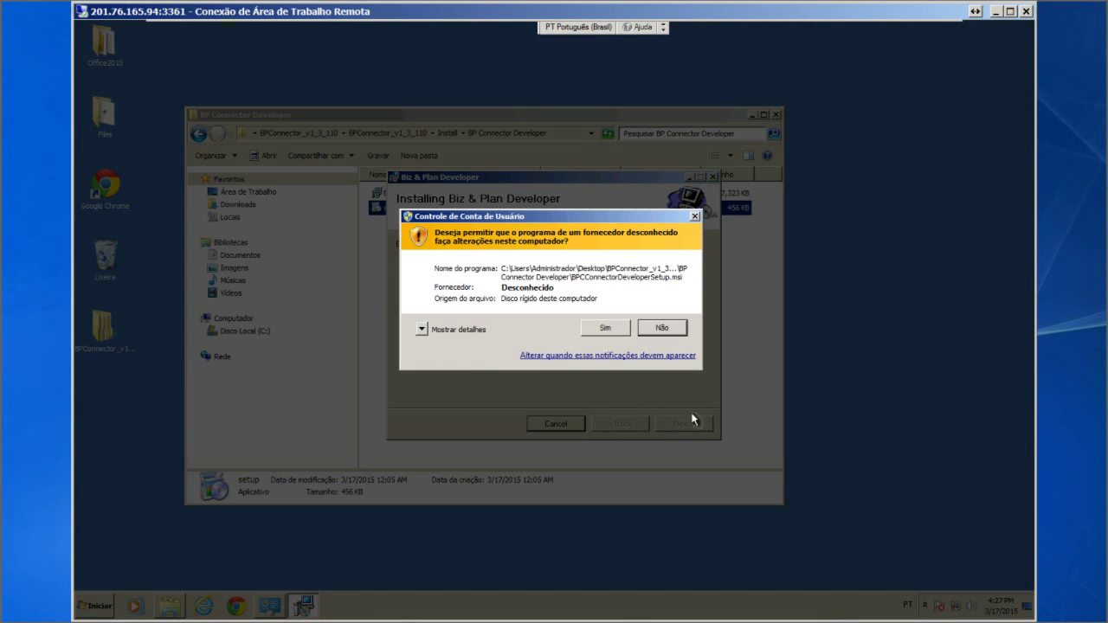
pyautogui.click(619, 329)
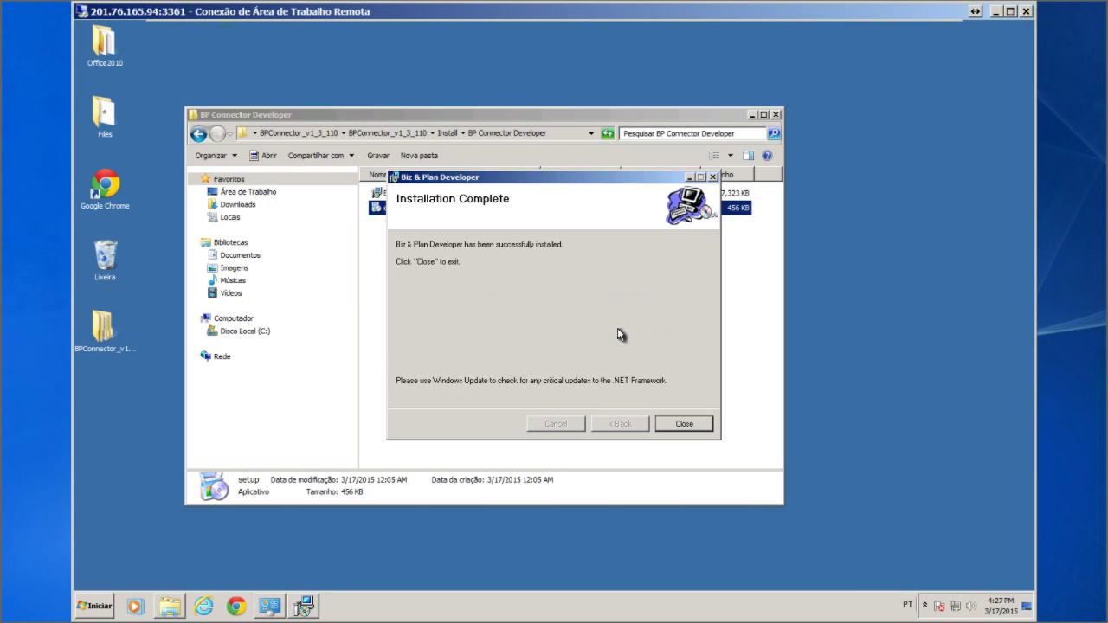
pyautogui.click(683, 424)
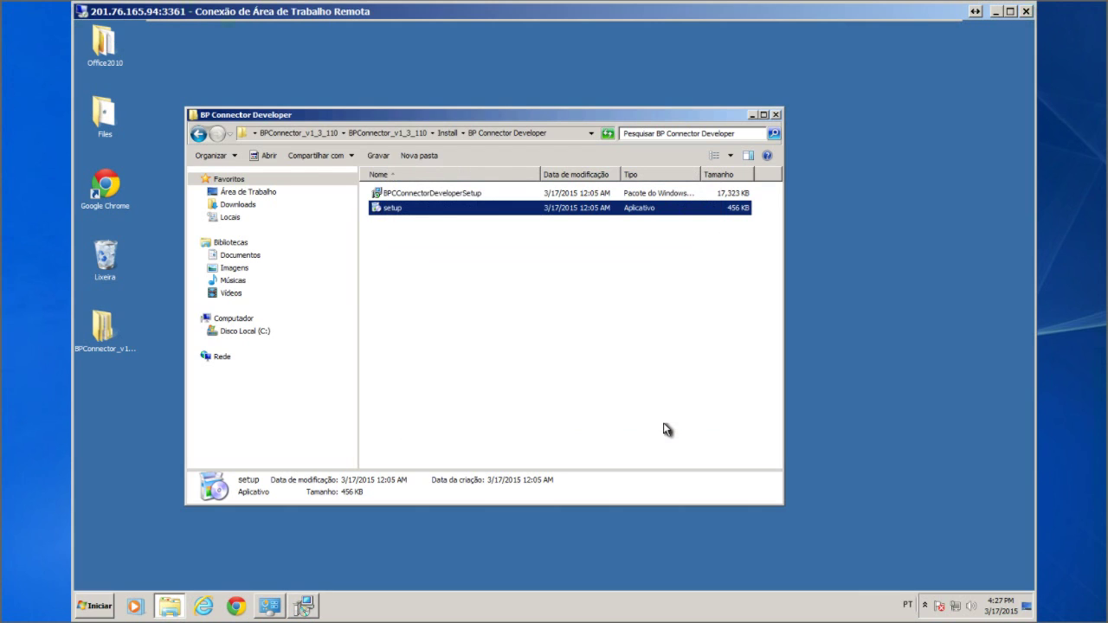
# Close the installer folder and launch Biz & Plan Developer from the Start Menu's Biz & Plan group
pyautogui.click(776, 114)
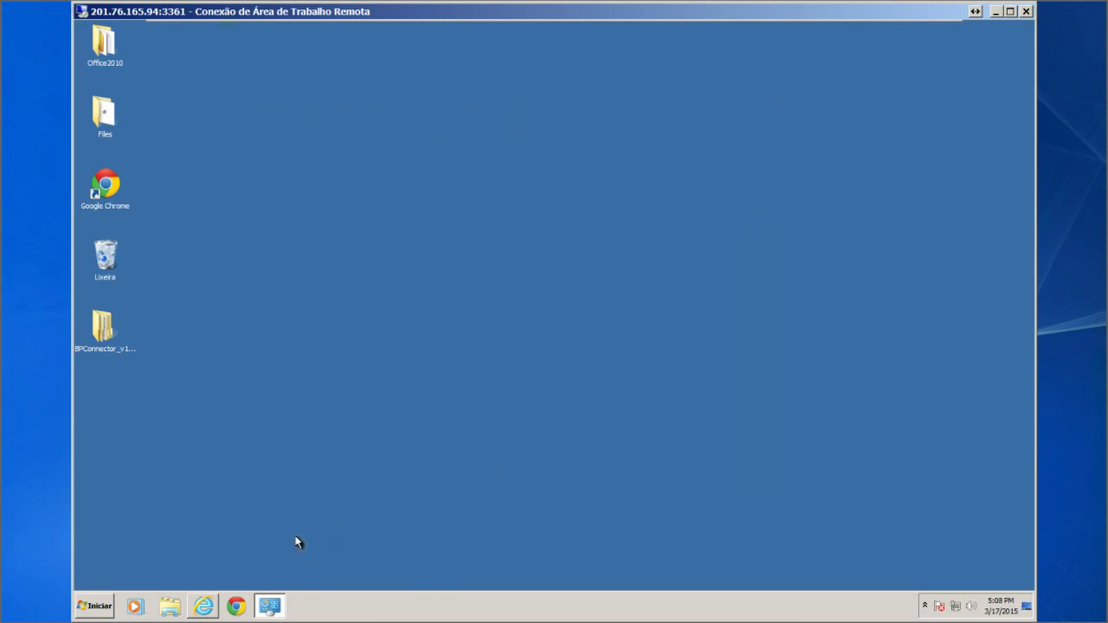
pyautogui.click(99, 606)
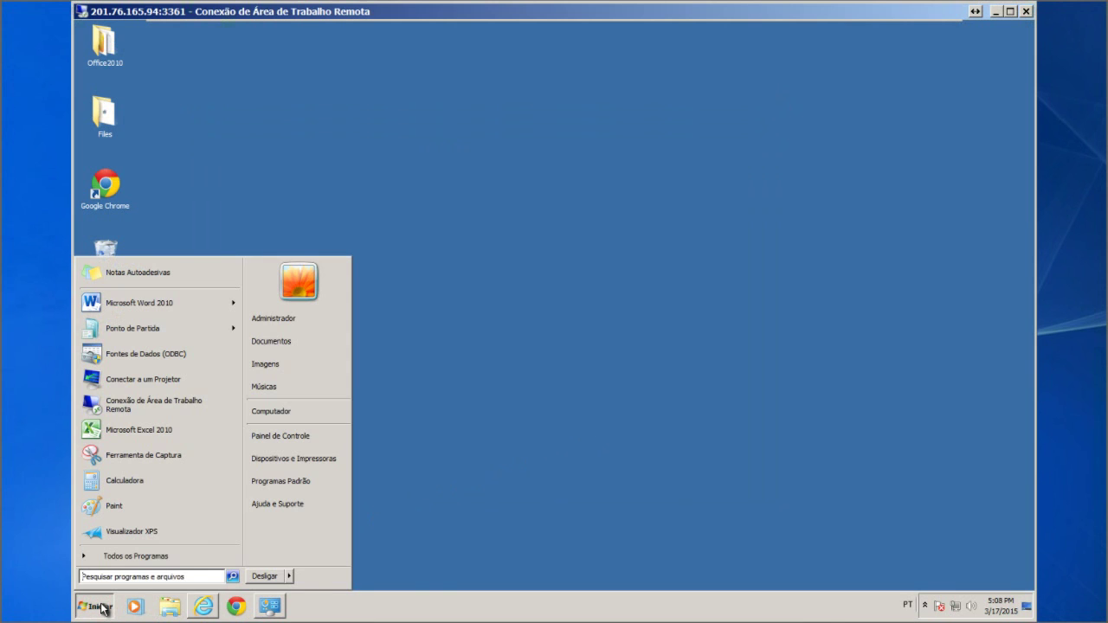
pyautogui.click(111, 558)
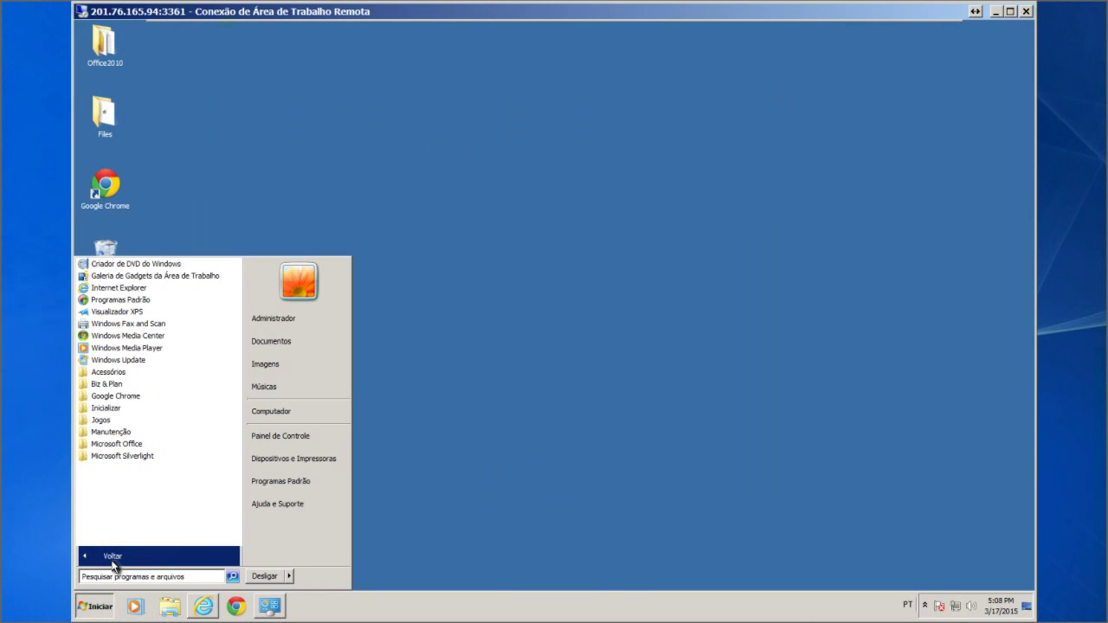
pyautogui.click(105, 386)
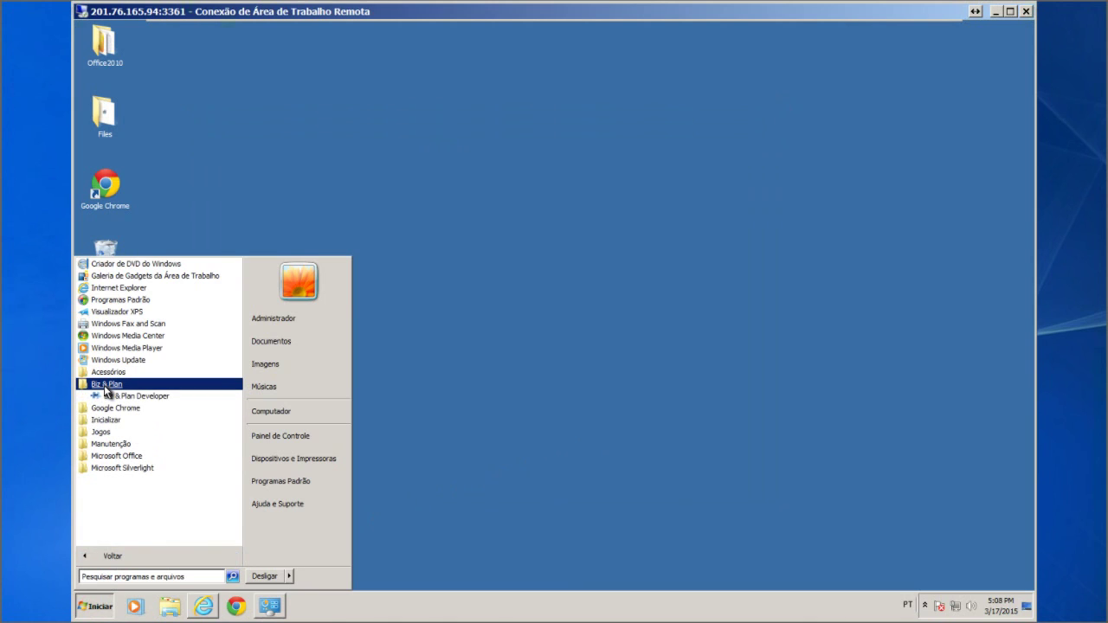
pyautogui.click(112, 396)
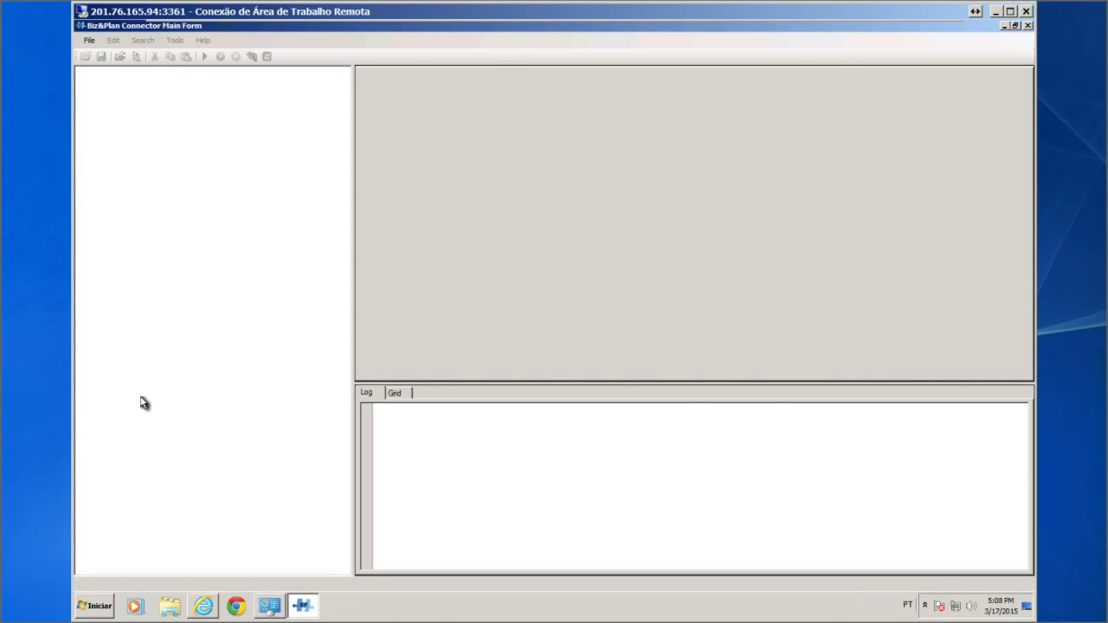
# Choose File > Connect to bring up the Login dialog
pyautogui.click(89, 40)
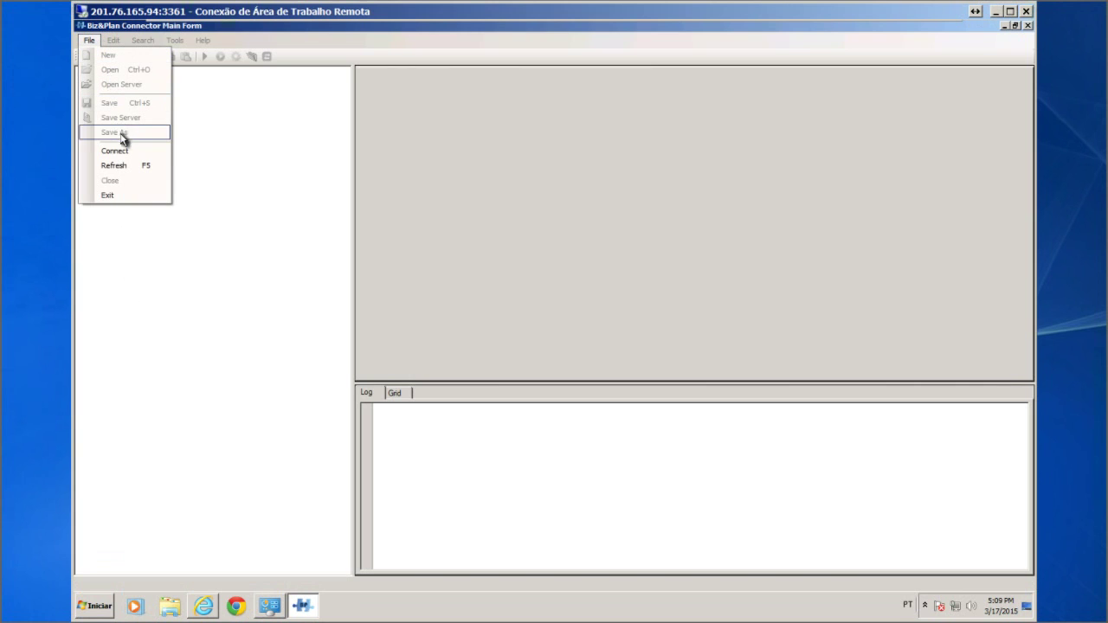
pyautogui.click(126, 153)
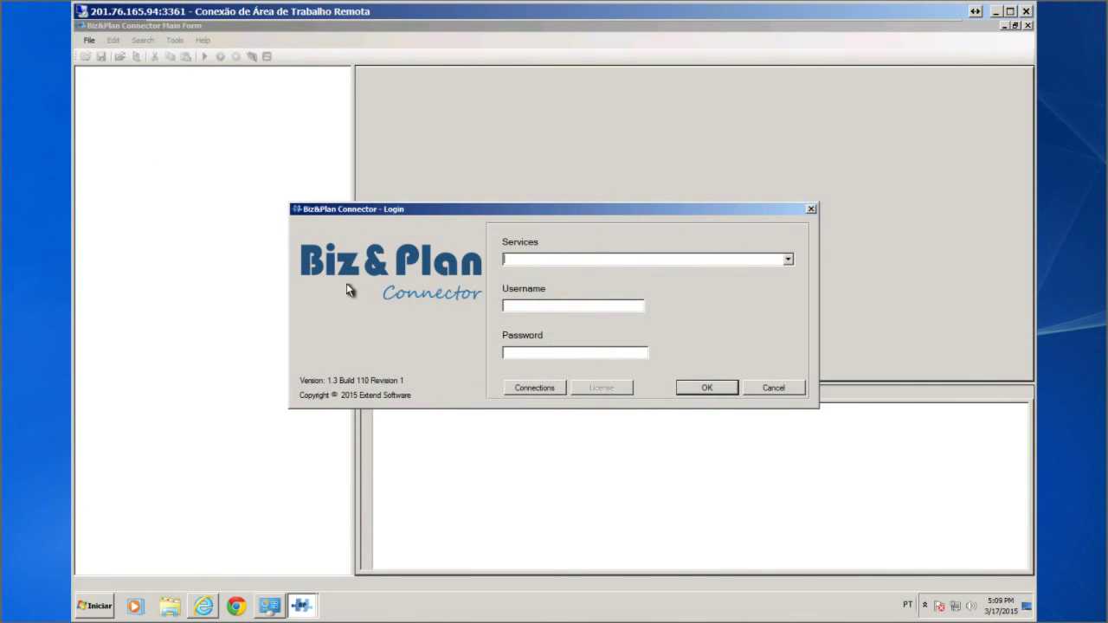
# Open Manager Connections, add a new connection and rename NewItem to MWSCHEMA
pyautogui.click(516, 387)
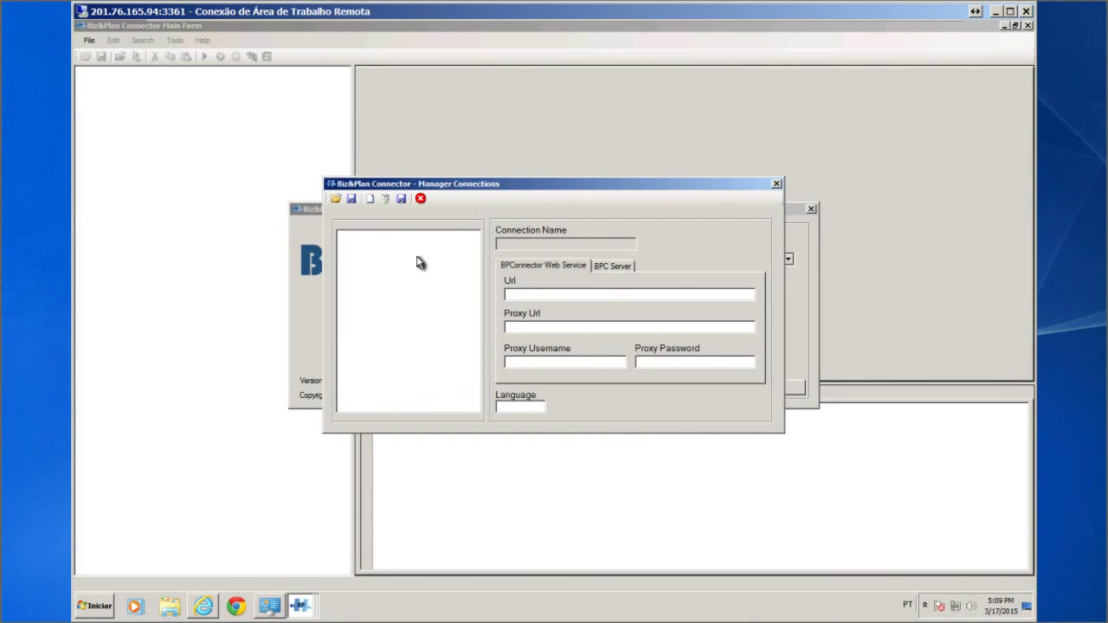
pyautogui.click(371, 199)
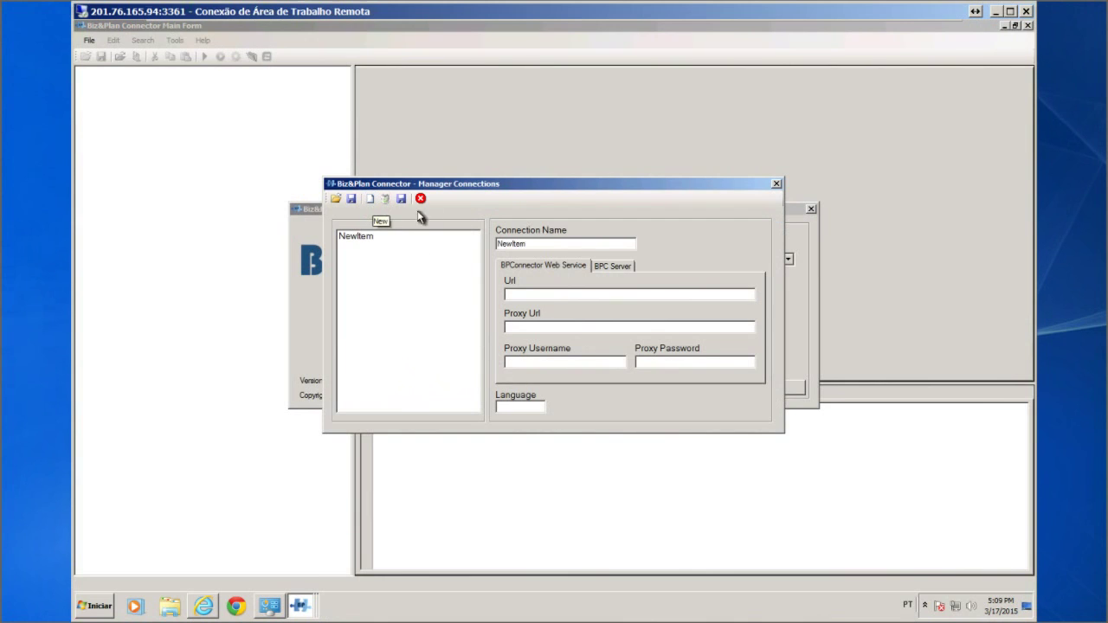
pyautogui.click(551, 248)
pyautogui.moveTo(556, 248); pyautogui.dragTo(464, 250)
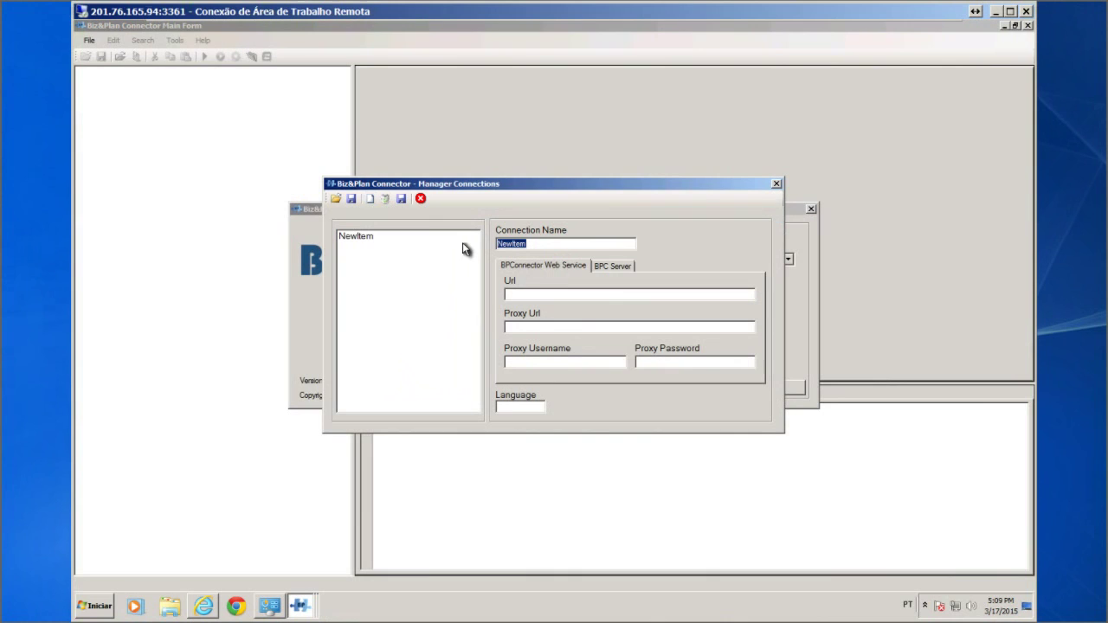
pyautogui.write('MWSCHEMA')
# Copy the Service.asmx page address from Internet Explorer and minimize the browser
pyautogui.hotkey('alt', 'Tab')
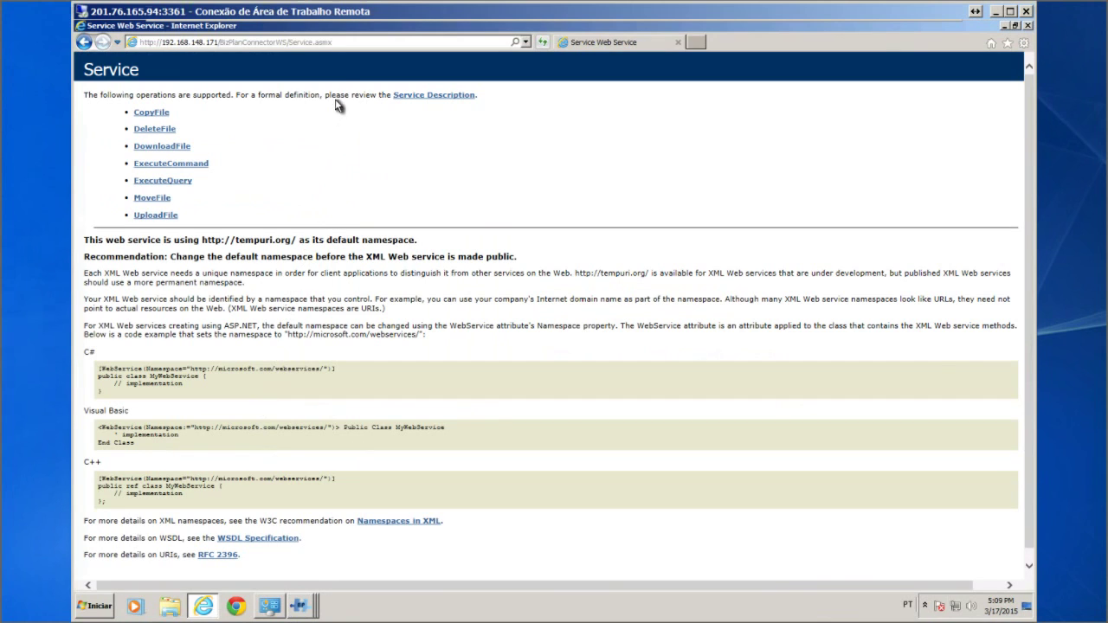
pyautogui.click(352, 45)
pyautogui.hotkey('ctrl', 'c')
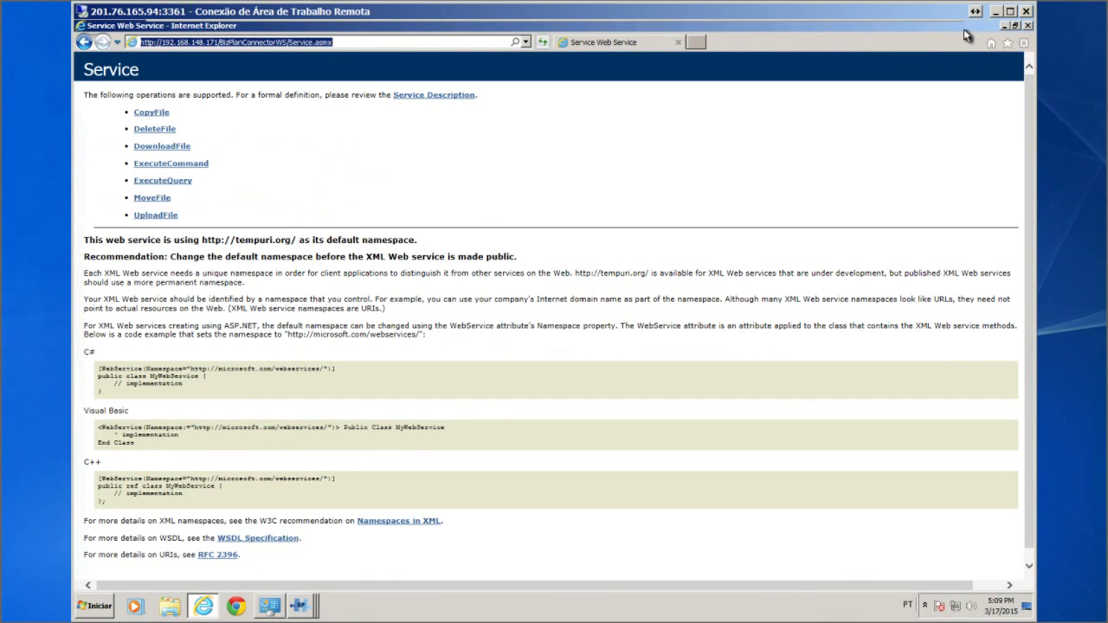
pyautogui.click(1005, 25)
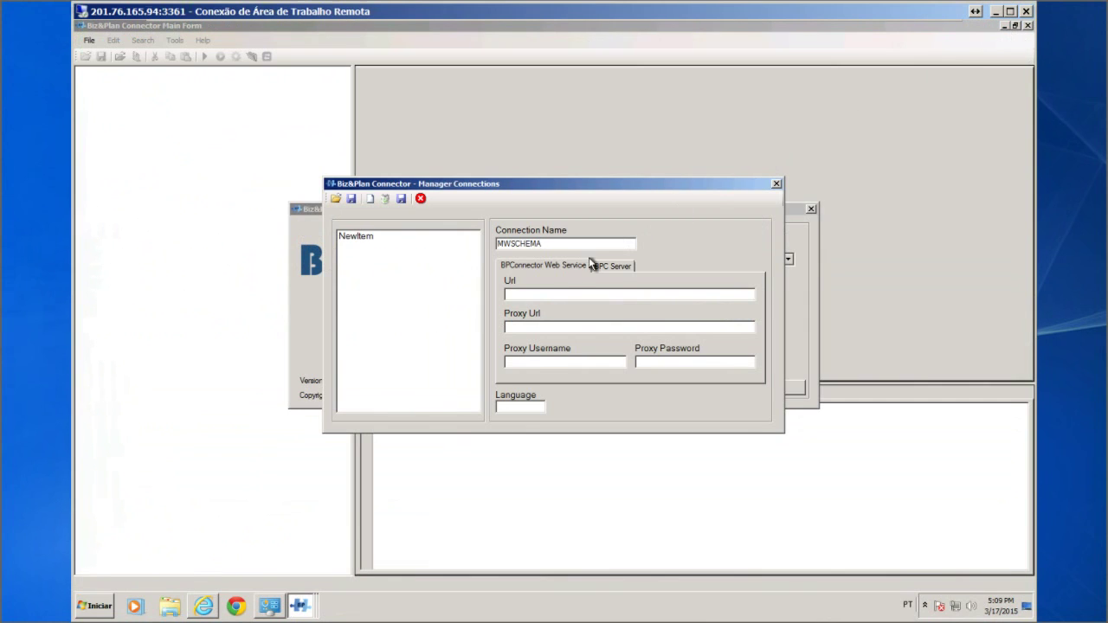
pyautogui.click(524, 299)
pyautogui.hotkey('ctrl', 'v')
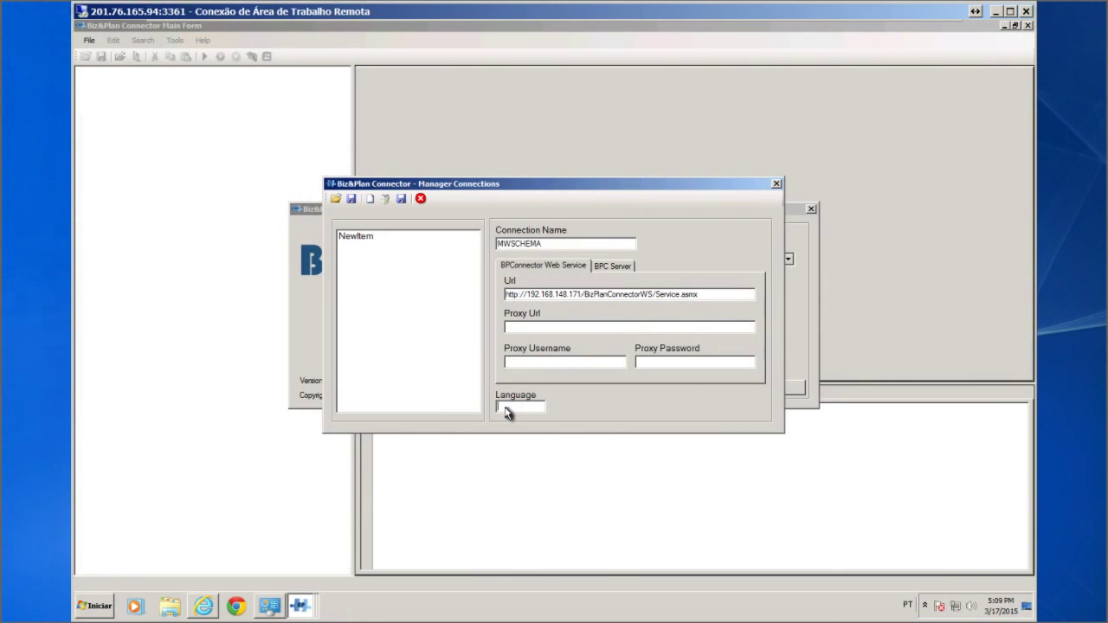
pyautogui.write('EN')
# Set the BPC Server Url to MW:MWSCHEMA, save the connection and close Manager Connections
pyautogui.click(611, 266)
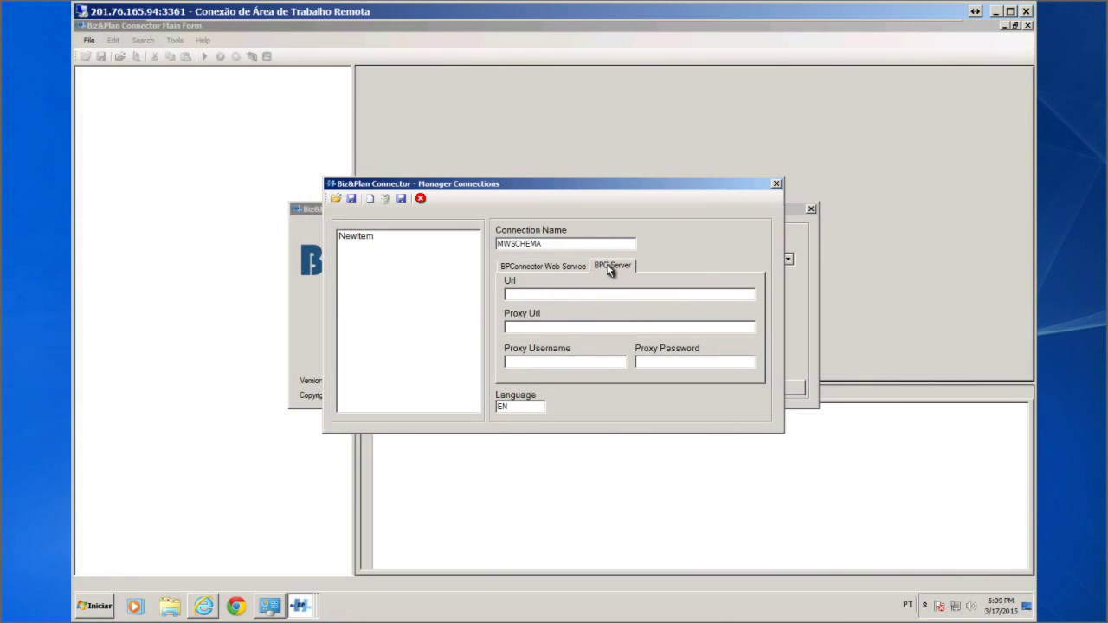
pyautogui.click(535, 296)
pyautogui.write('MW:SC')
pyautogui.press('BackSpace')
pyautogui.write('A')
pyautogui.click(402, 200)
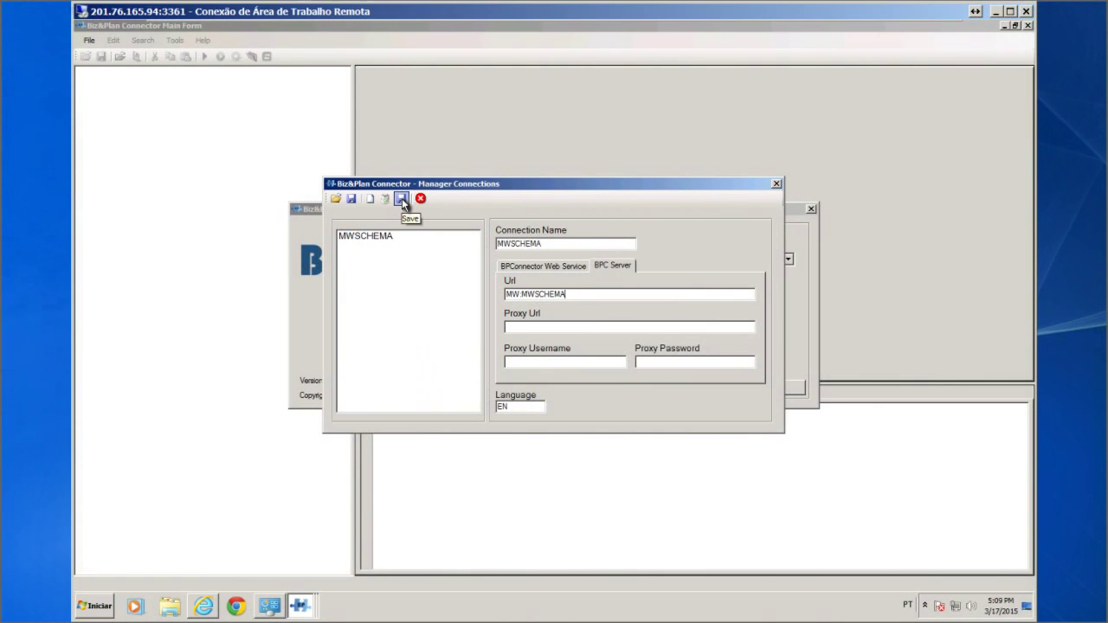
pyautogui.click(420, 198)
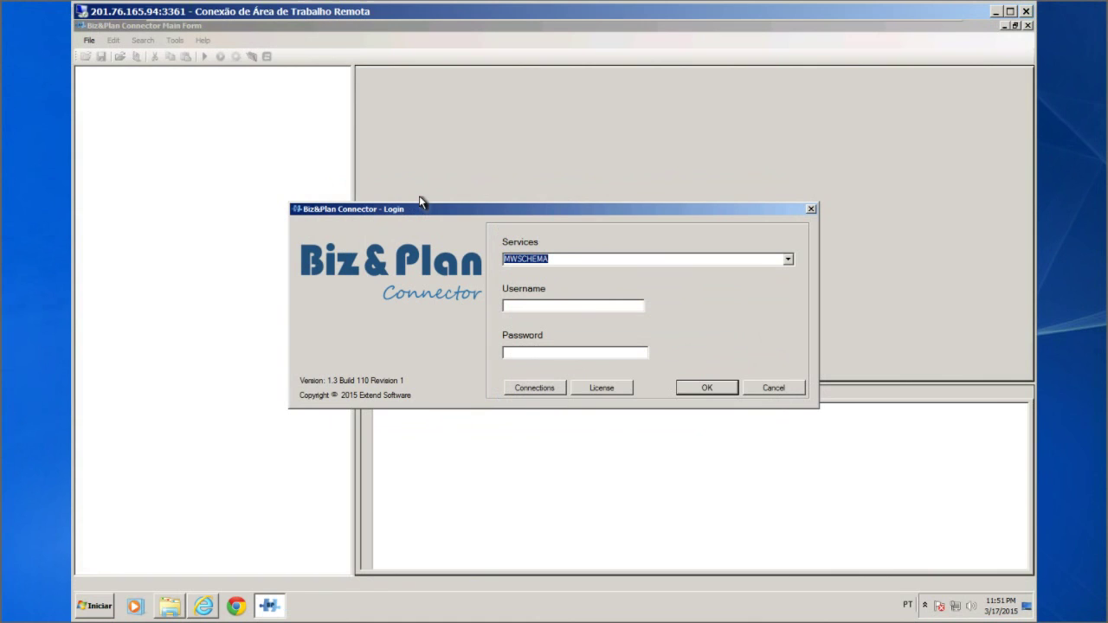
# Log in with the administrator username and dismiss the 'License not Found' error
pyautogui.click(558, 310)
pyautogui.write('admin')
pyautogui.click(709, 388)
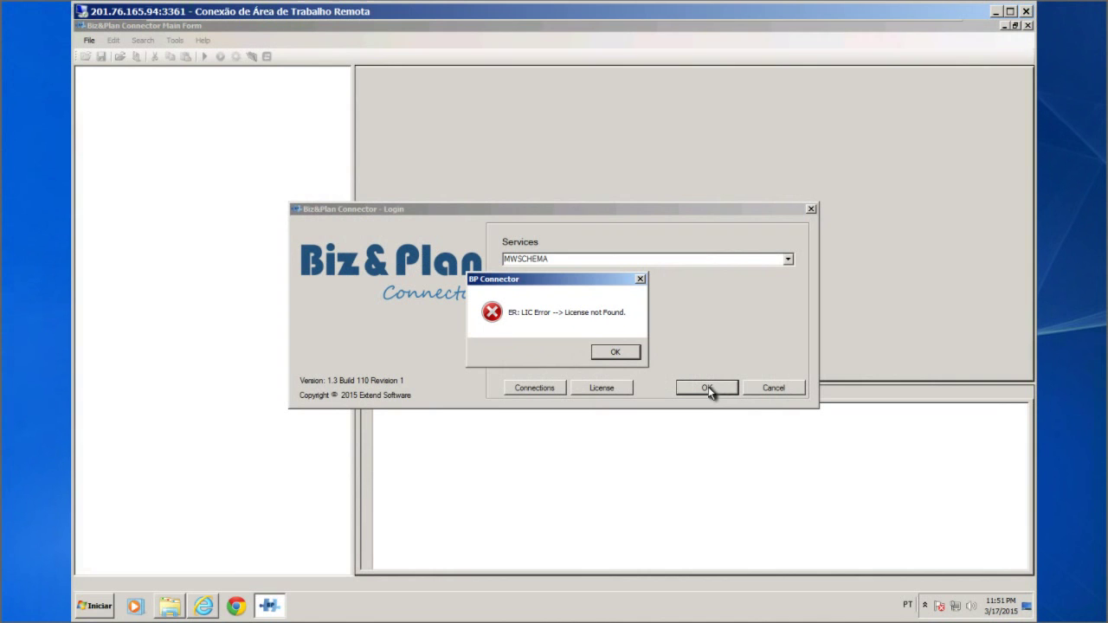
pyautogui.click(627, 355)
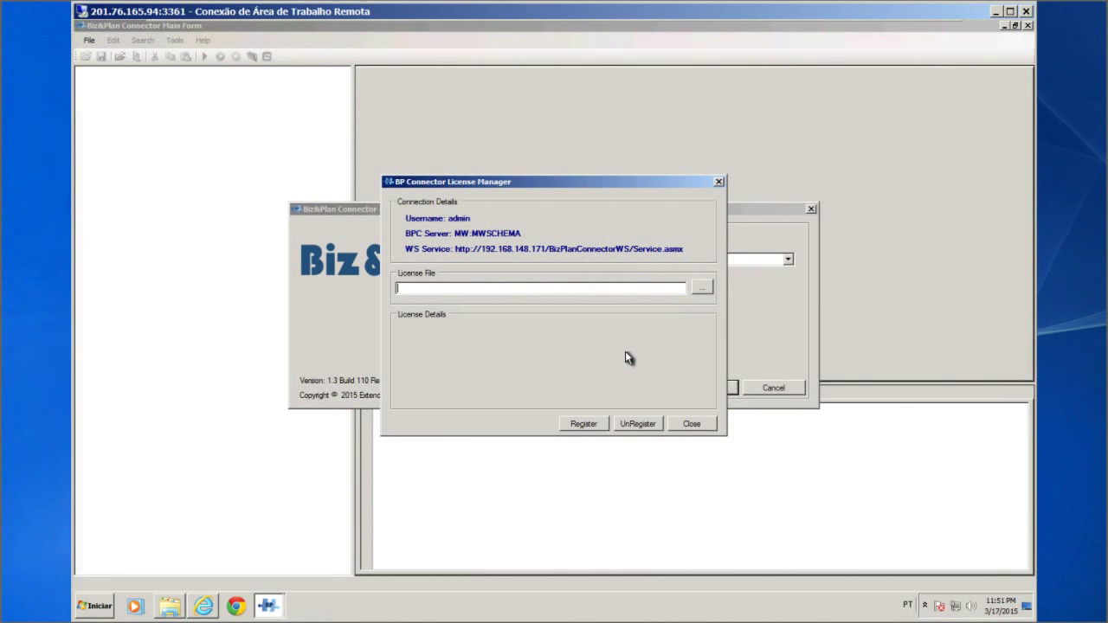
# Register the DEMO.bpclic license file in the License Manager and close it
pyautogui.click(701, 287)
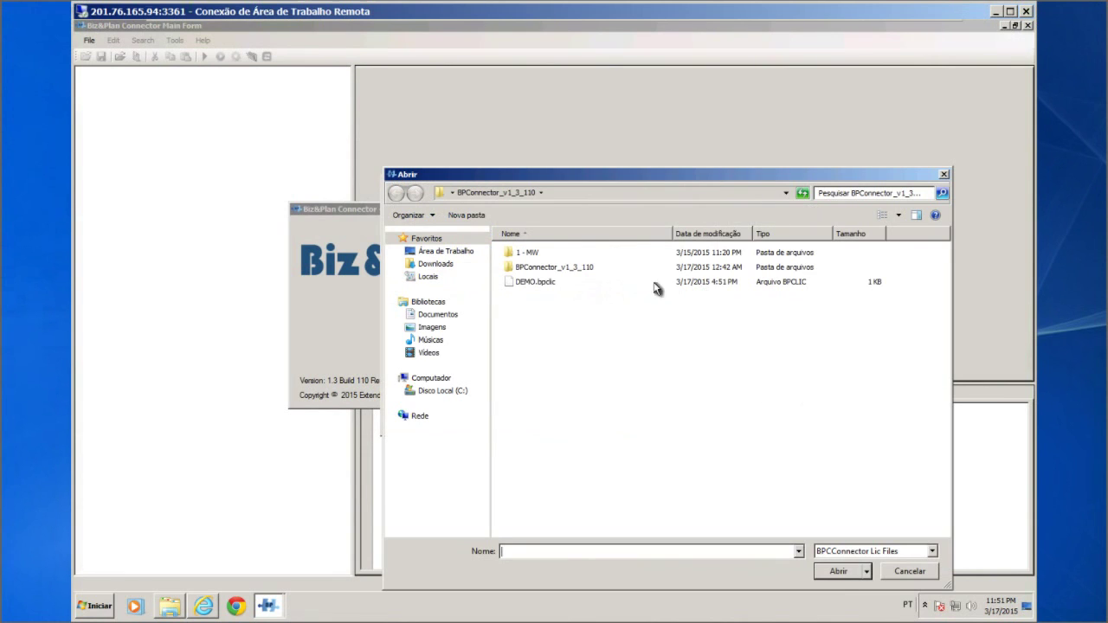
pyautogui.doubleClick(537, 283)
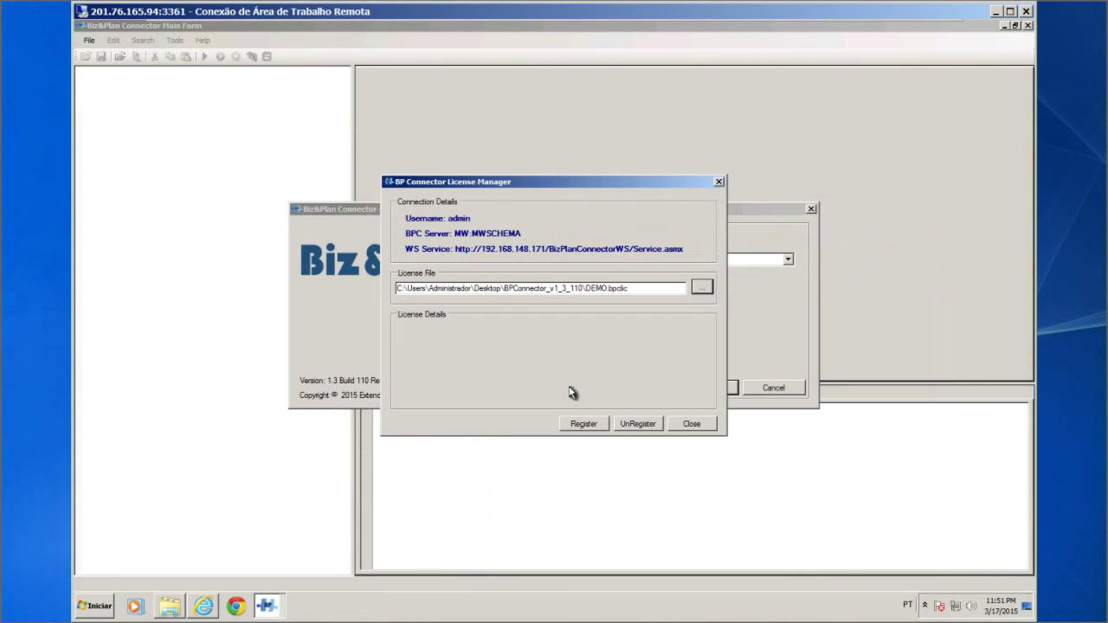
pyautogui.click(580, 425)
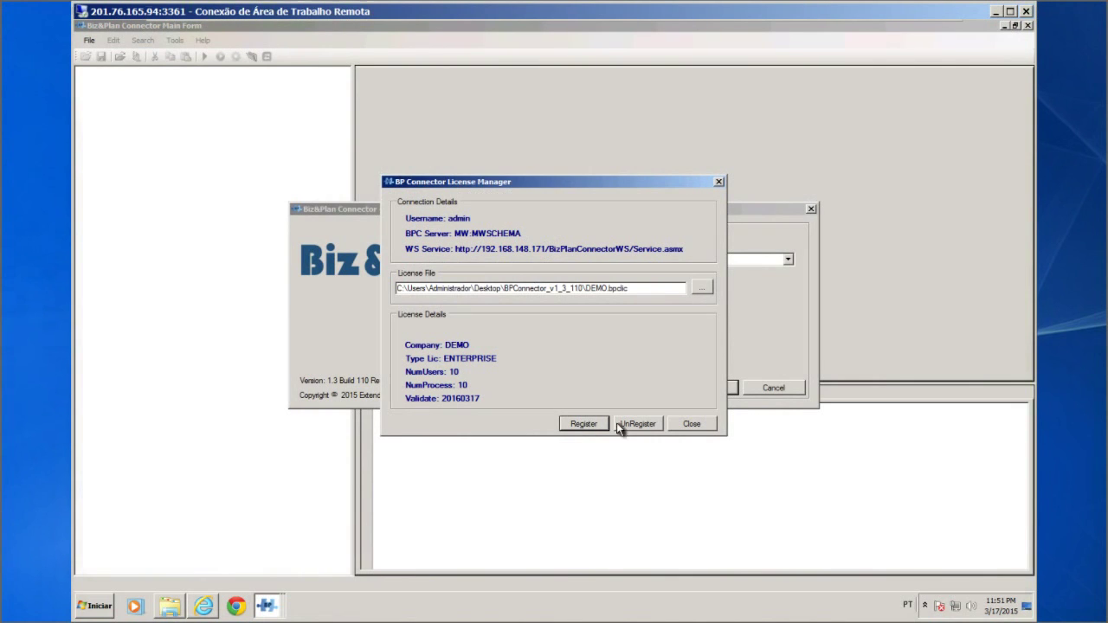
pyautogui.click(692, 424)
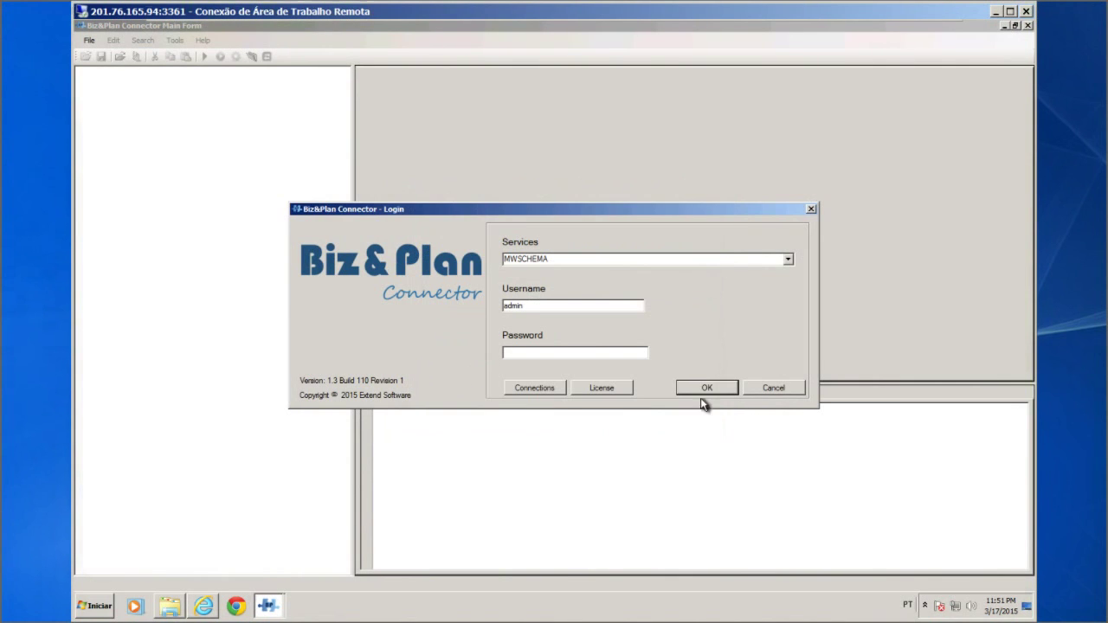
pyautogui.click(705, 388)
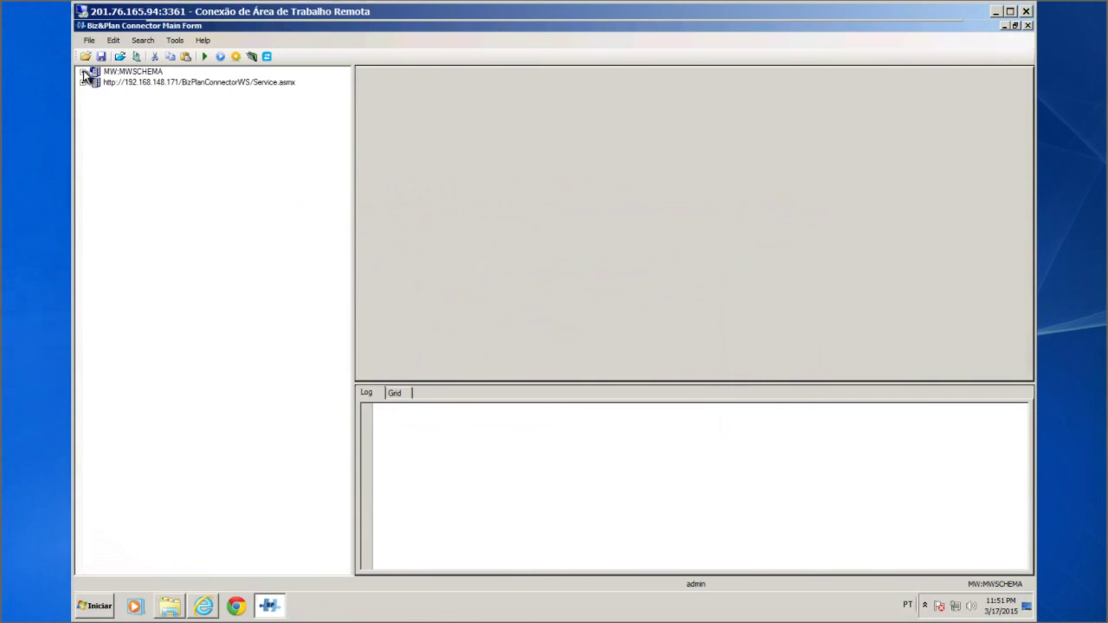
pyautogui.click(82, 71)
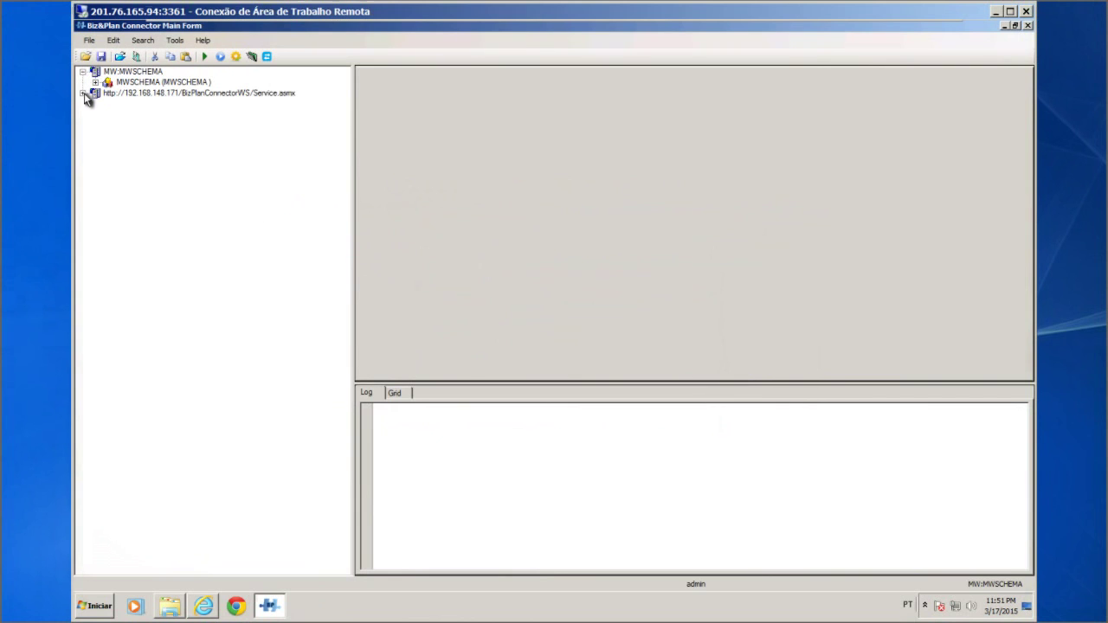
pyautogui.click(83, 94)
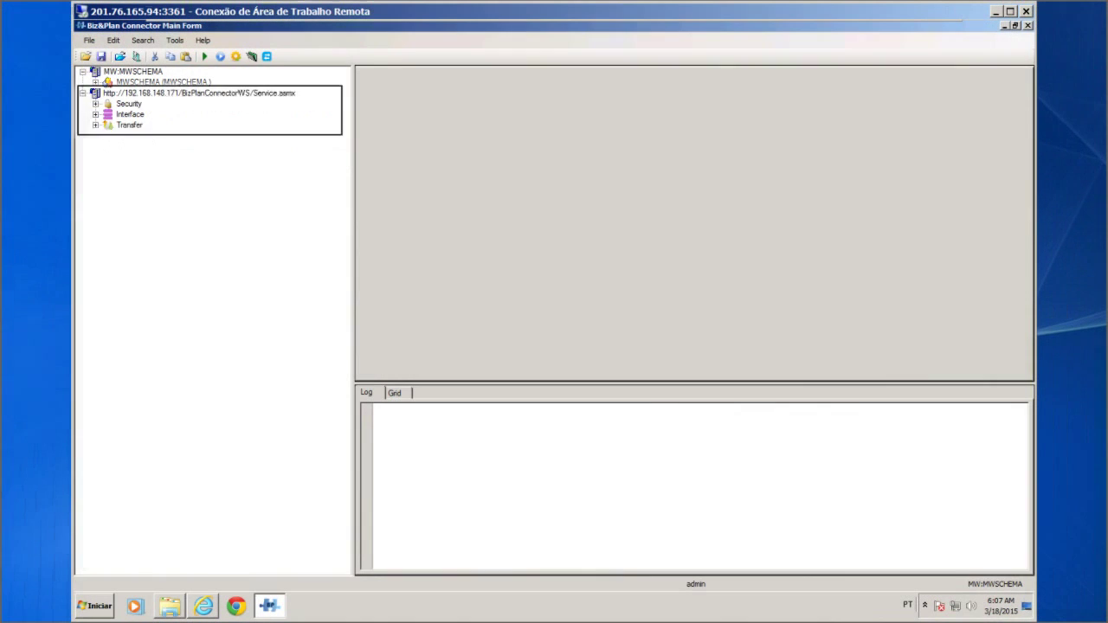
# Expand Security, BP Users, Licenses and Transfer to show ADMIN, the DEMO license and Transfer folders
pyautogui.click(96, 104)
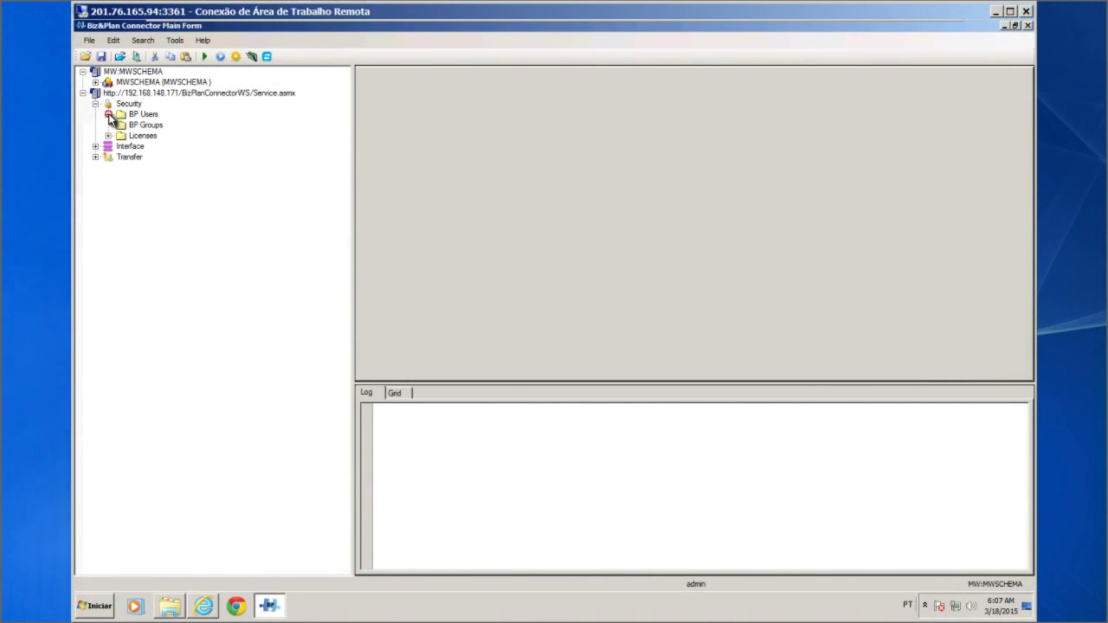
pyautogui.click(109, 114)
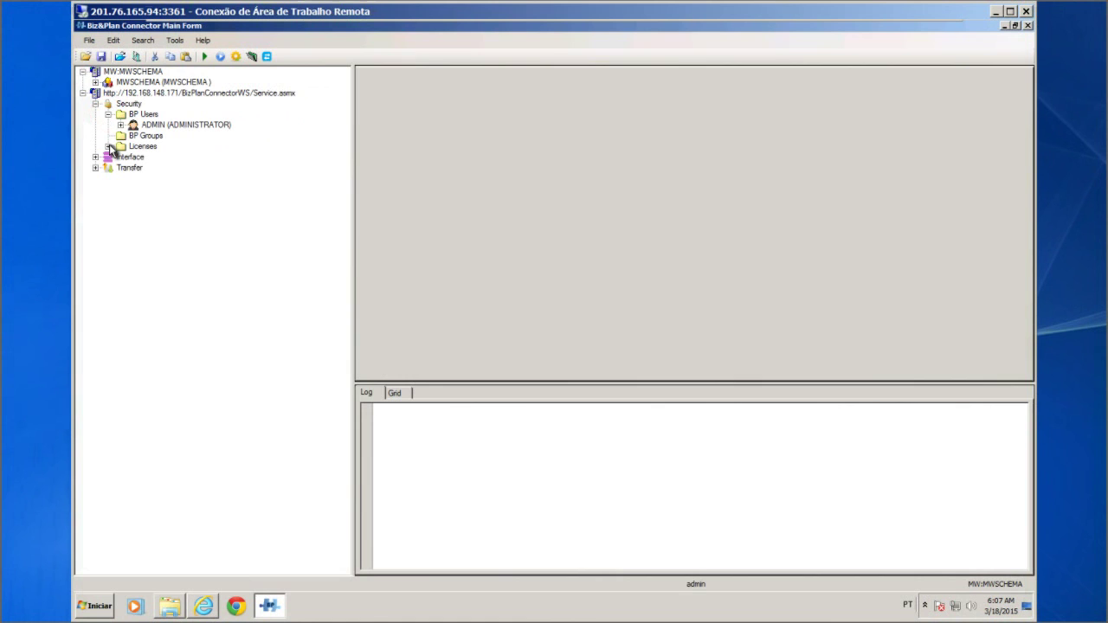
pyautogui.click(109, 147)
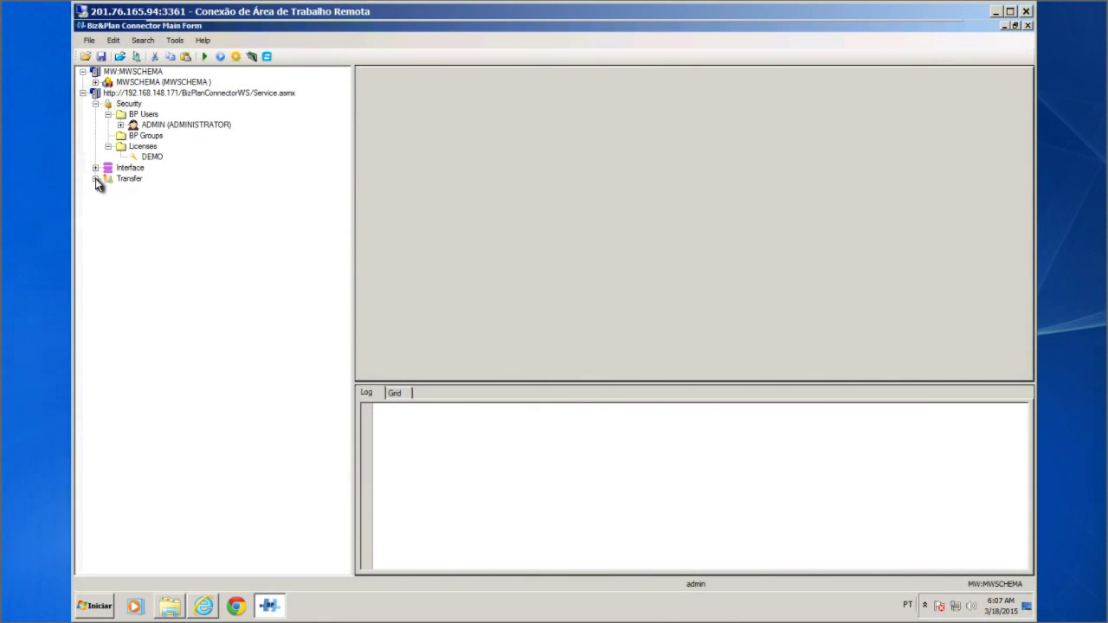
pyautogui.click(95, 178)
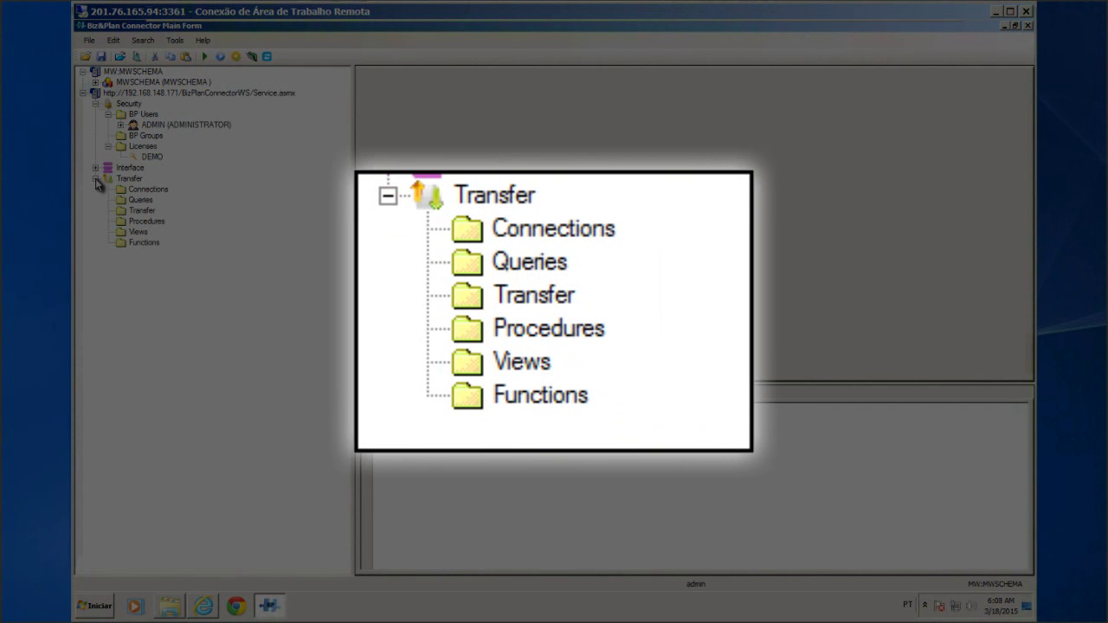